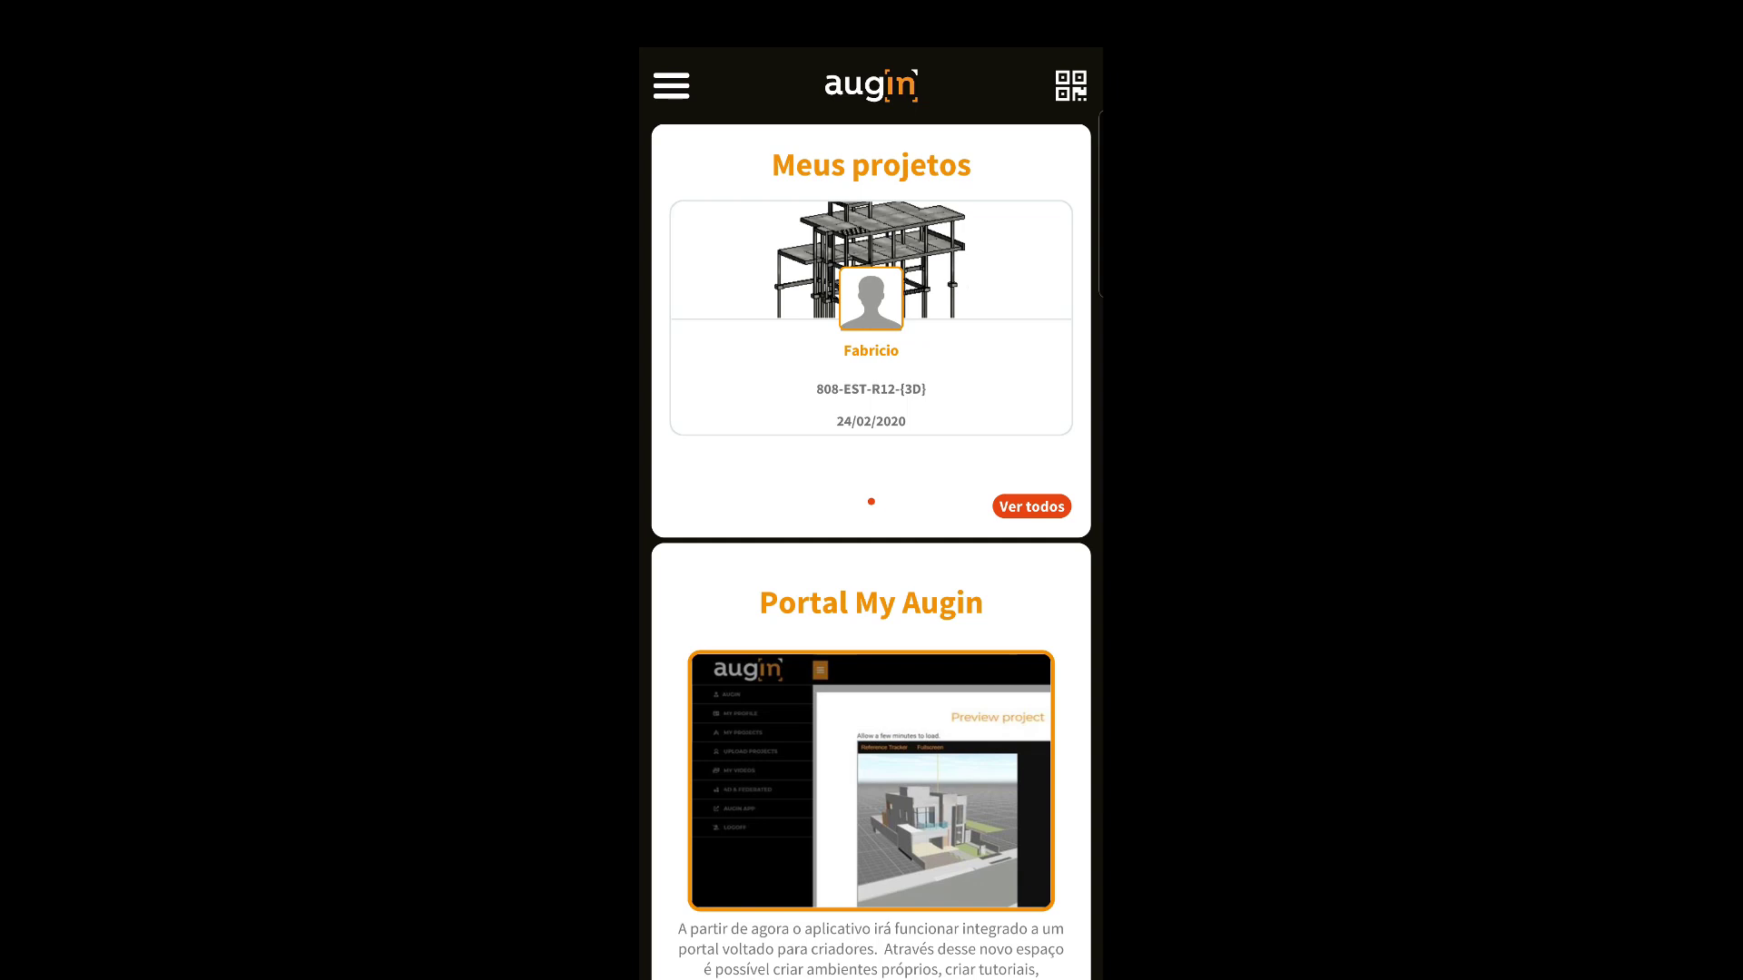
Step: Open the QR code scanner, then return to the home screen
drag(956, 318, 958, 320)
drag(918, 453, 945, 362)
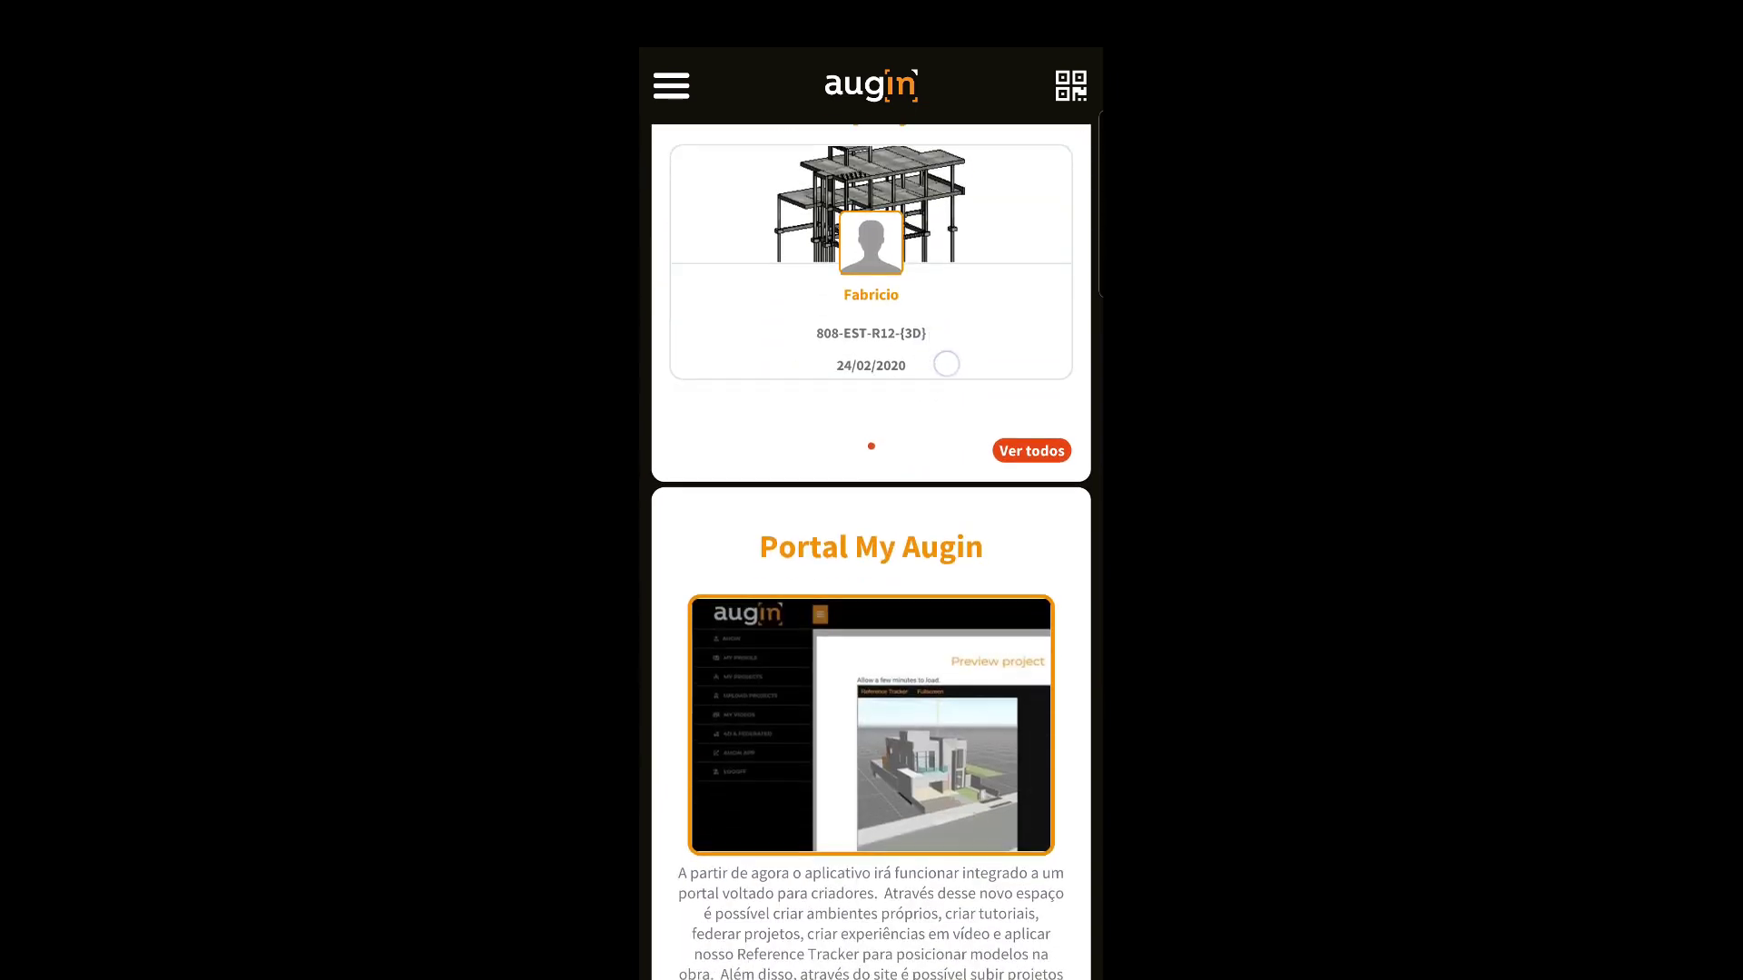
mouse_move(859, 410)
mouse_down()
mouse_move(808, 412)
mouse_move(938, 412)
mouse_up()
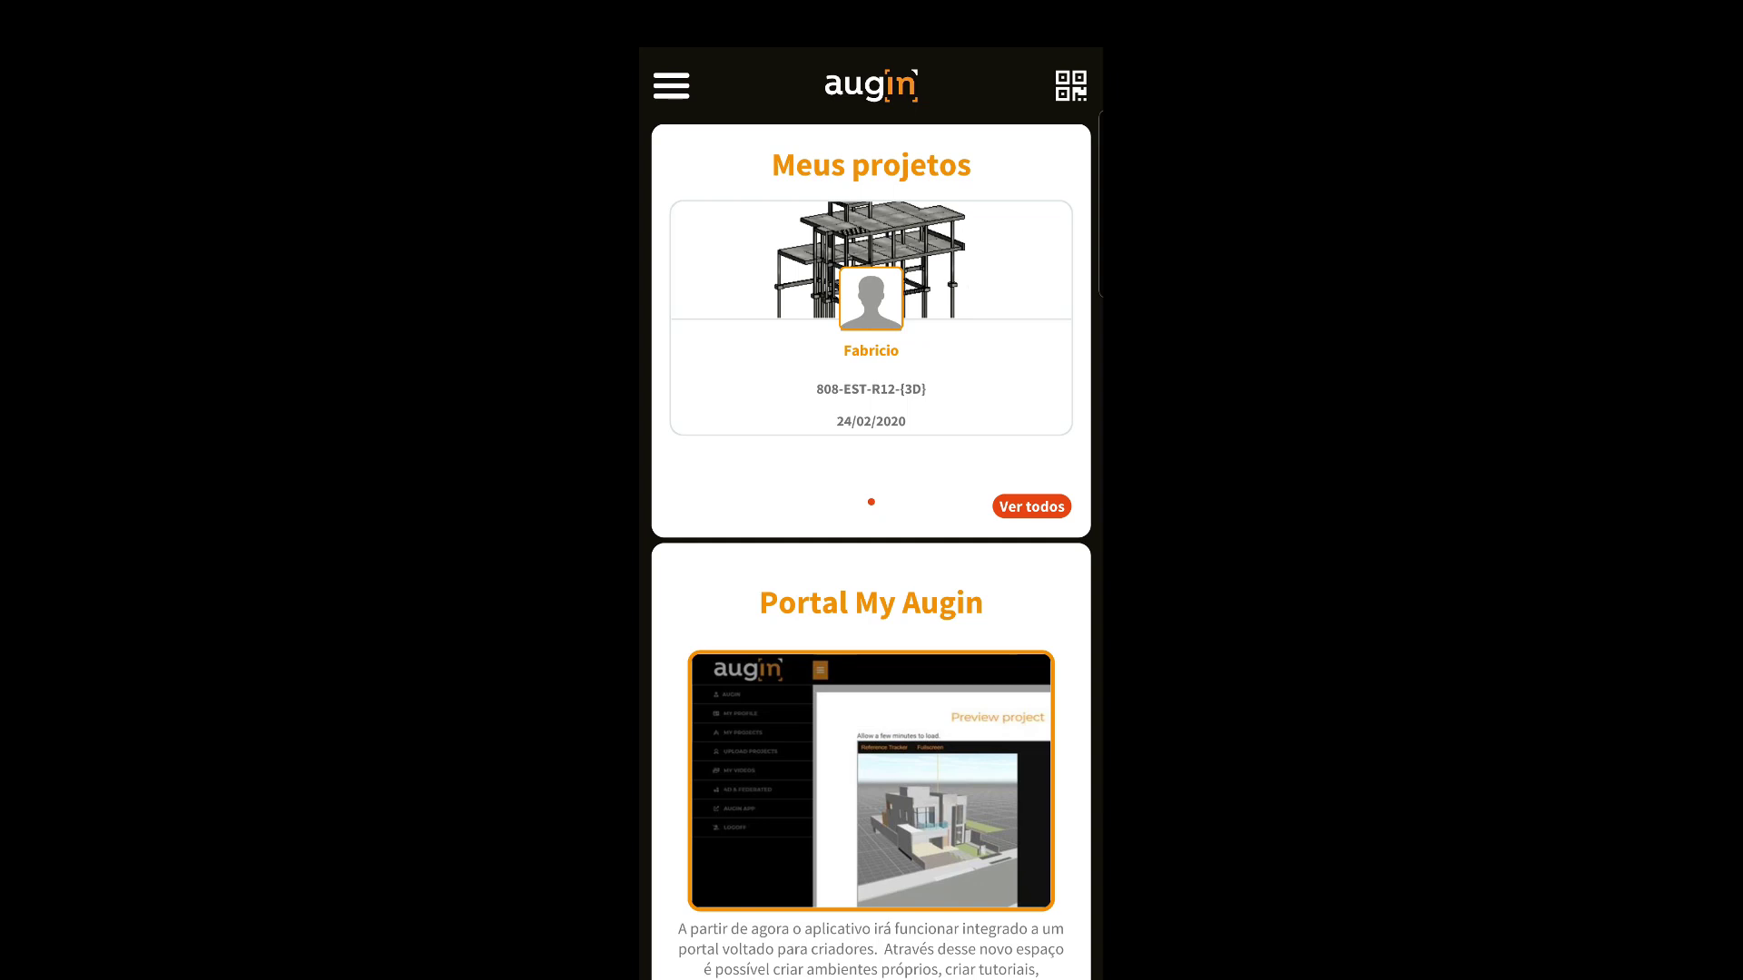
click(1071, 86)
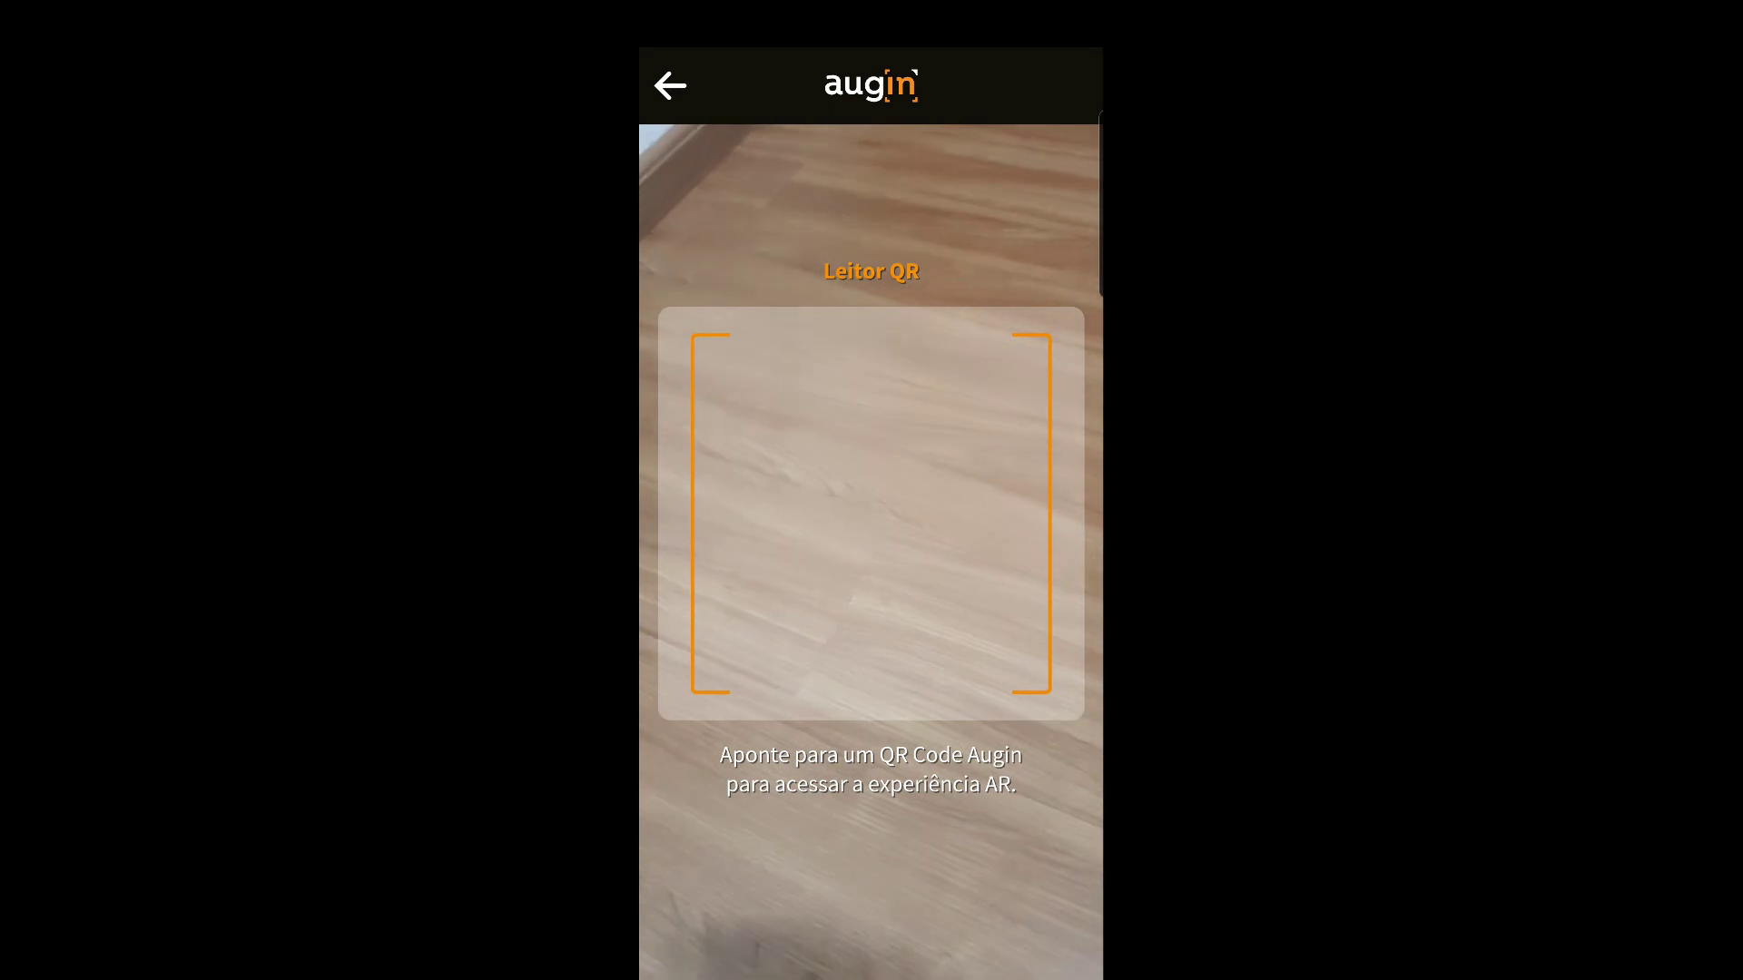
click(669, 86)
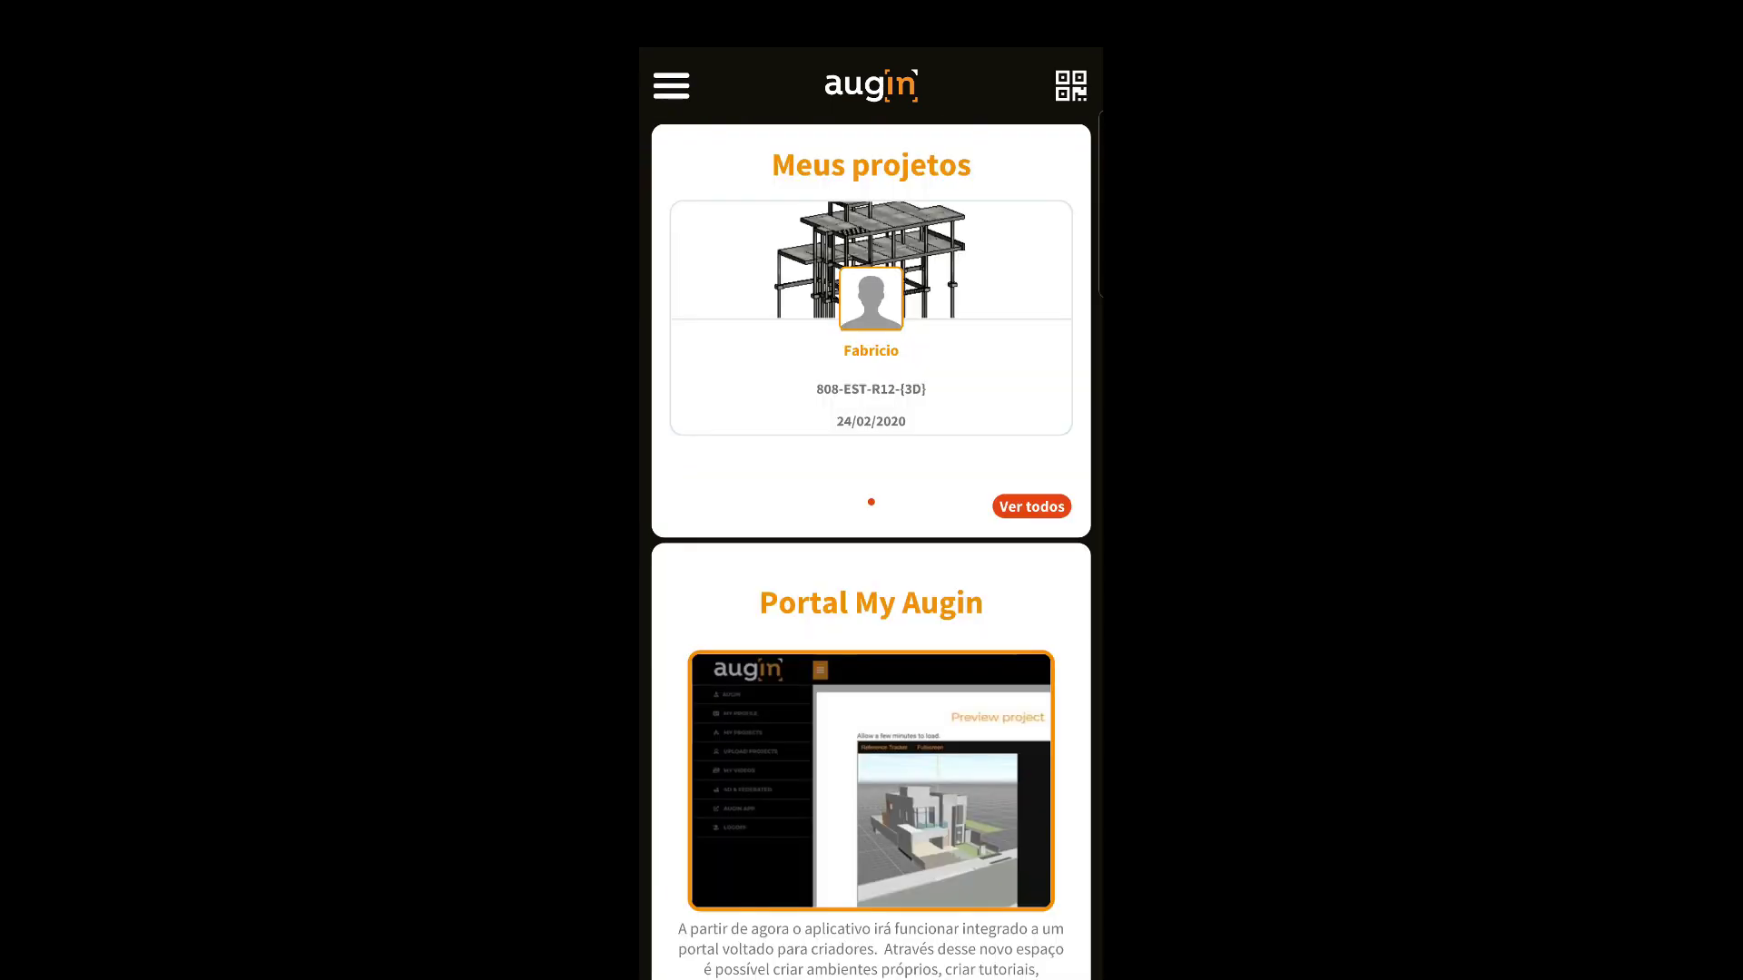
Step: Show all projects under Meus projetos, listing the 808-EST-R12-(3D) project
click(1032, 506)
click(1031, 506)
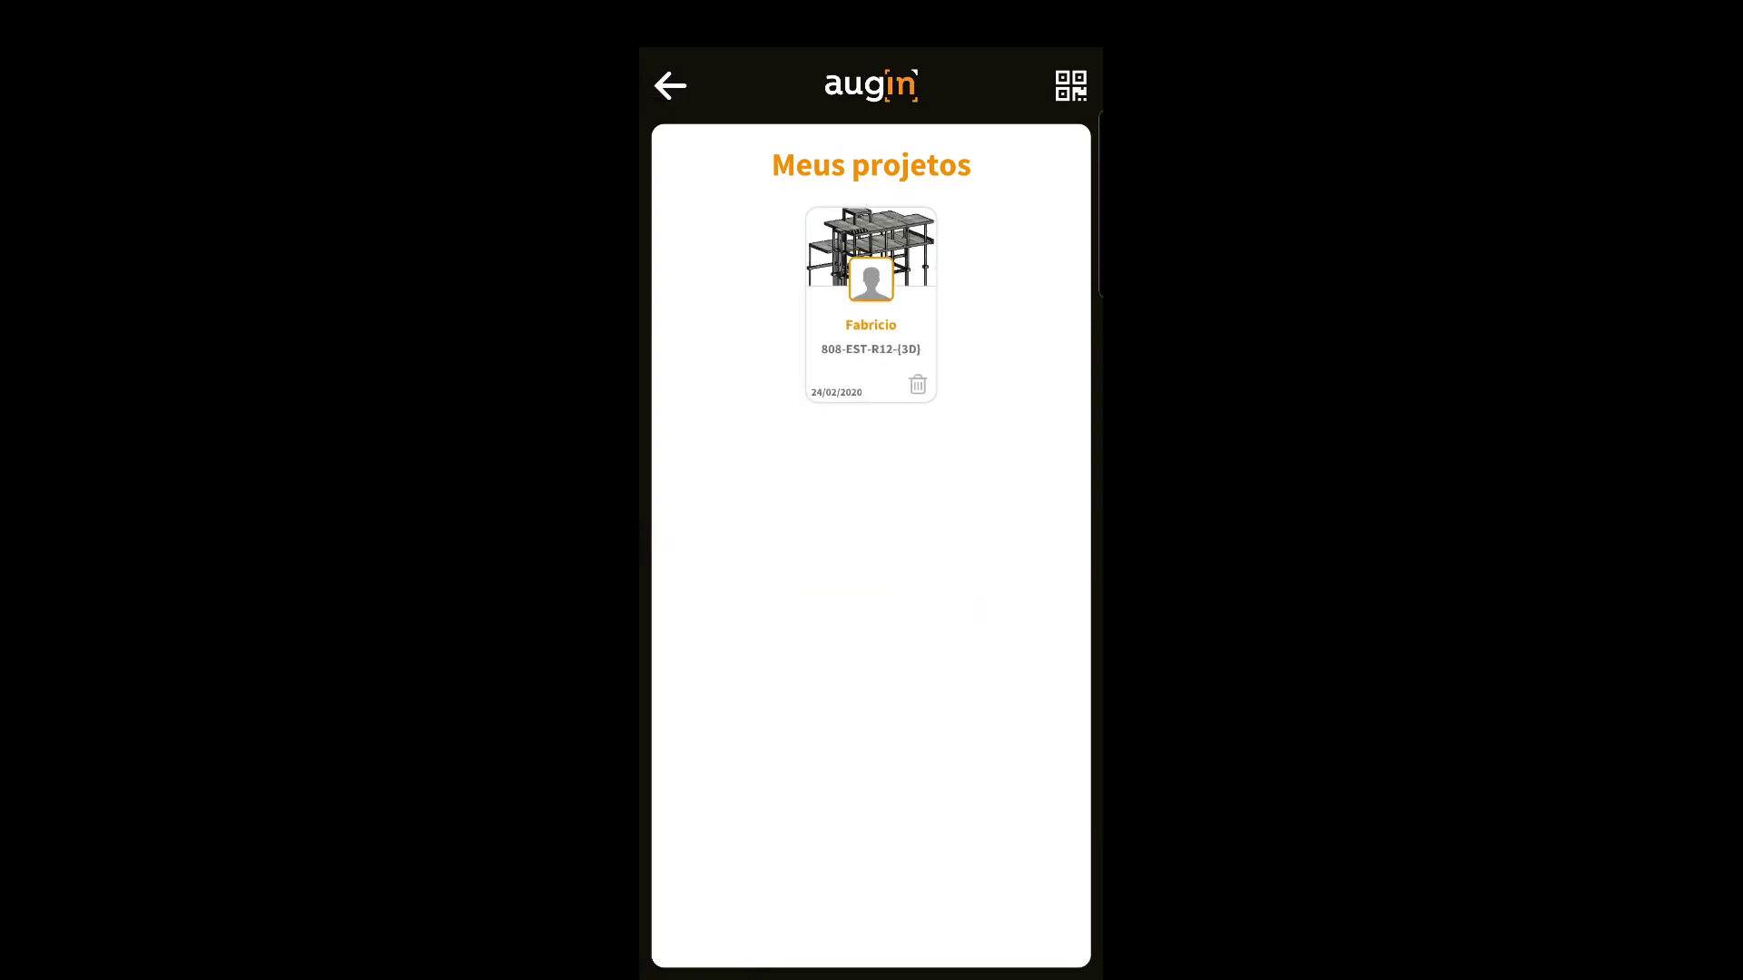
drag(862, 436, 859, 595)
Step: Open the 808-EST-R12-(3D) project and orbit it to a zoomed isometric view
click(869, 254)
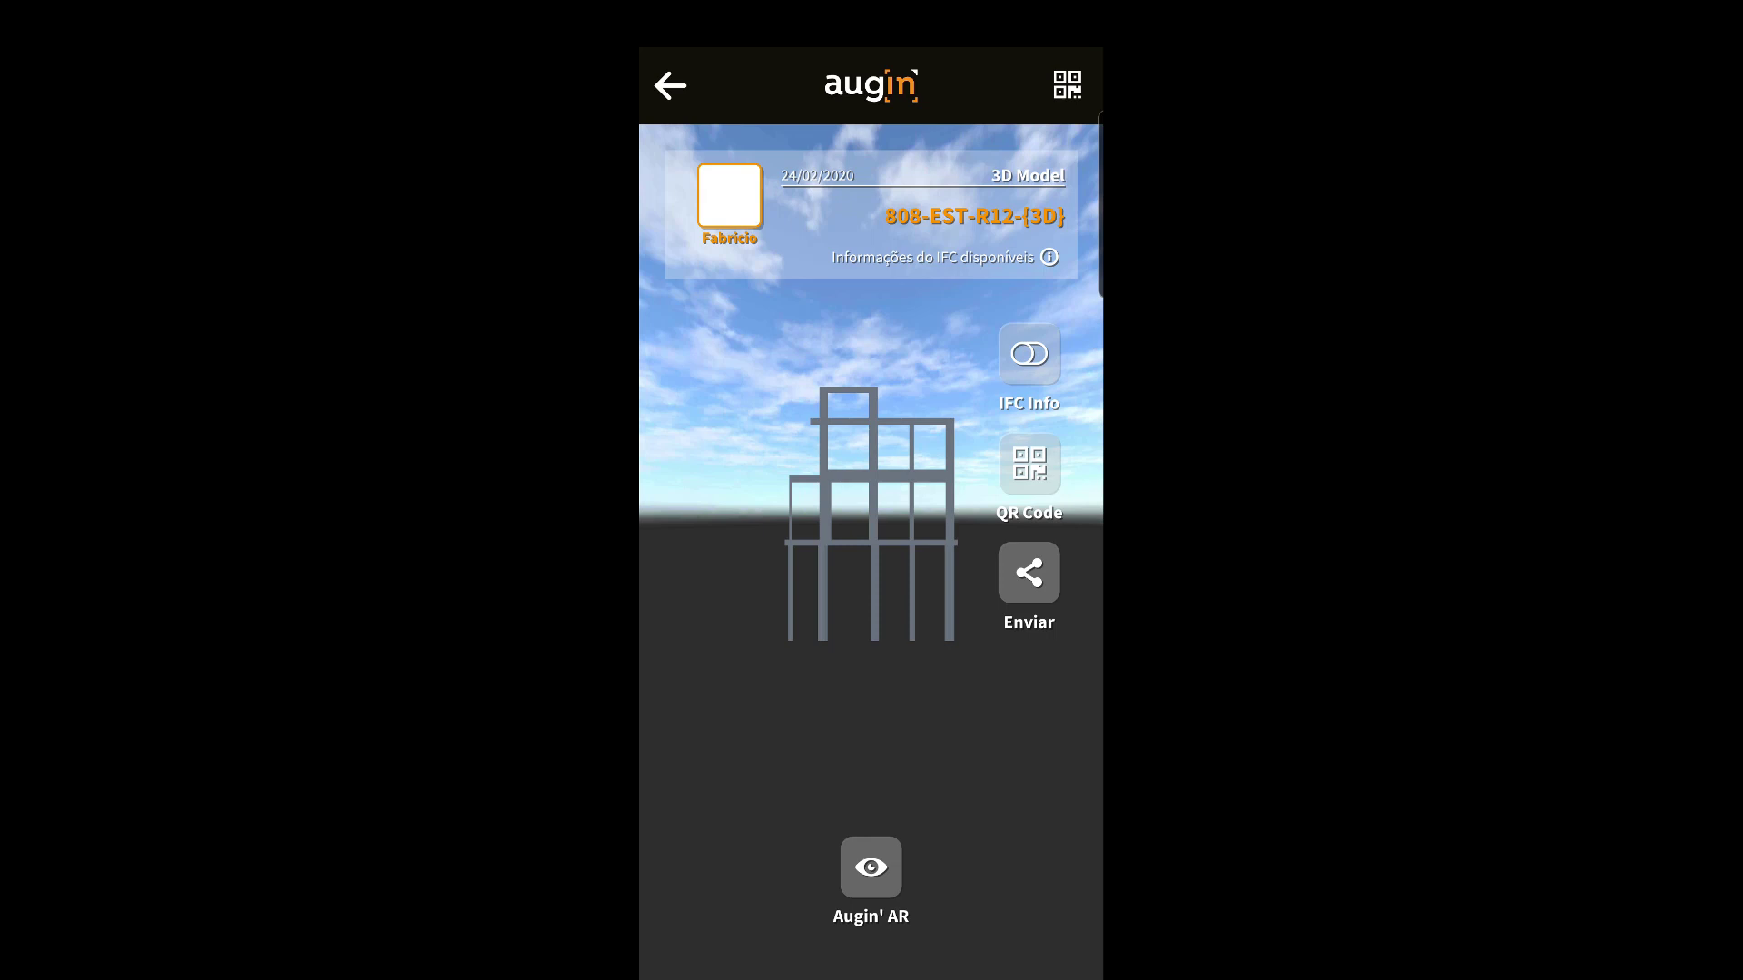
drag(874, 516, 757, 604)
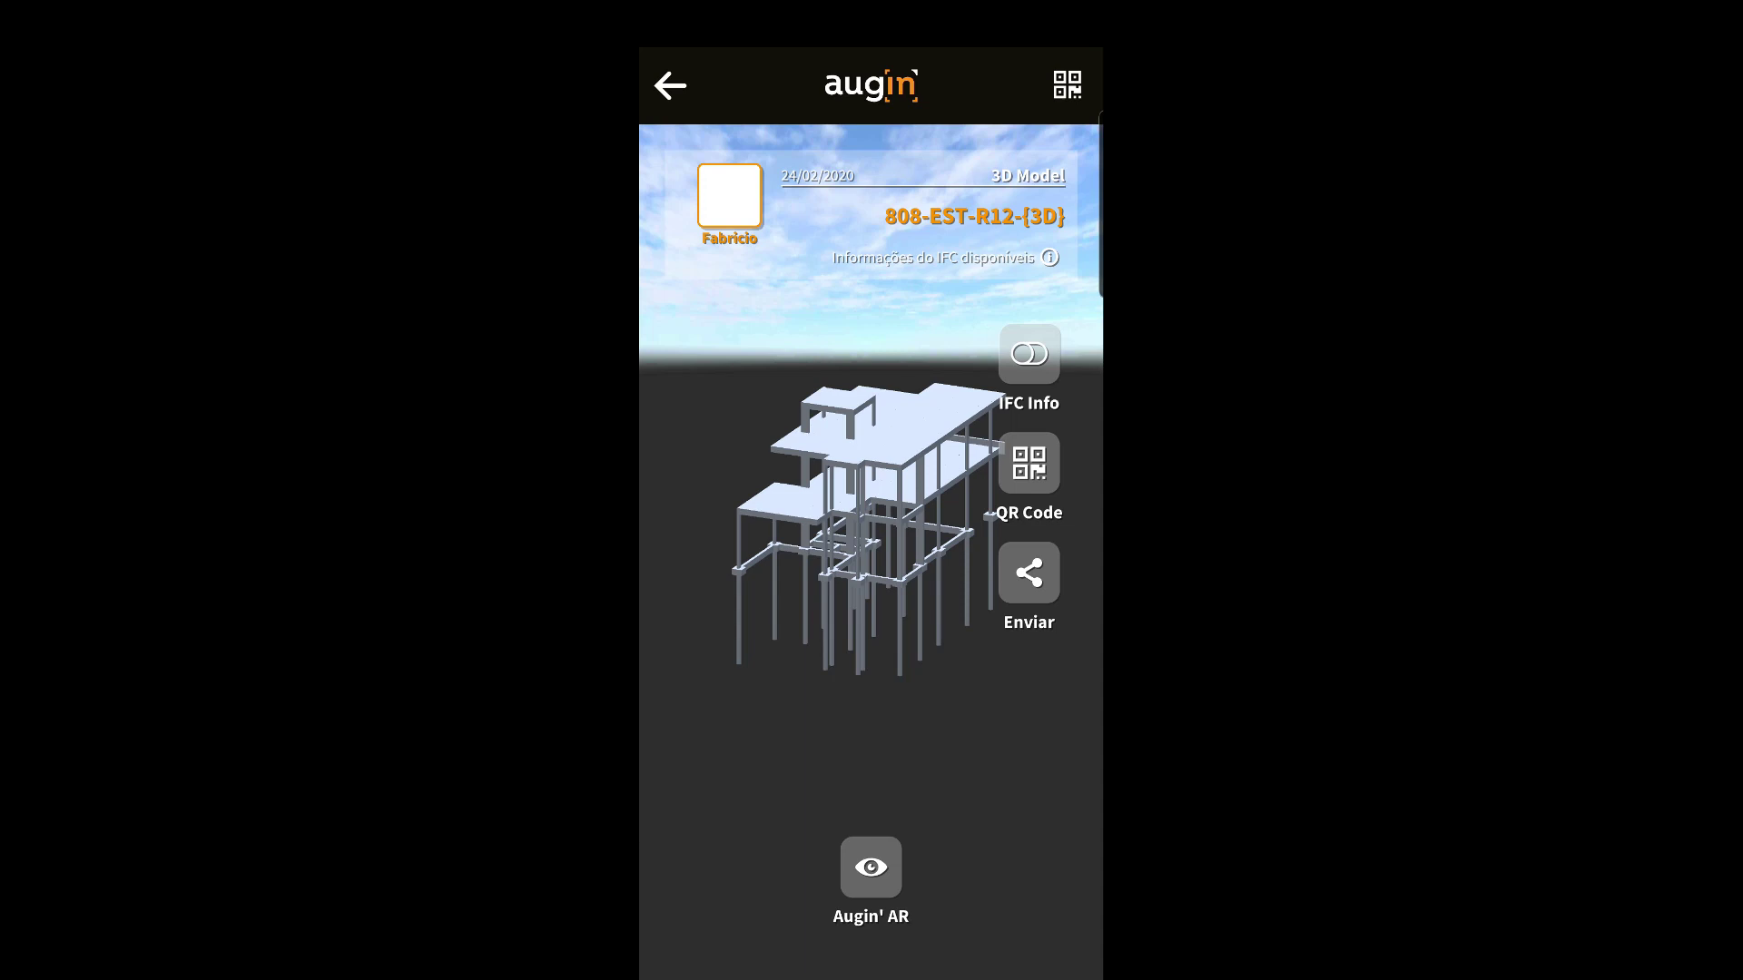
mouse_move(808, 536)
mouse_down()
mouse_move(790, 553)
mouse_move(965, 553)
mouse_move(757, 544)
mouse_move(972, 561)
mouse_move(961, 541)
mouse_move(1008, 493)
mouse_move(899, 535)
mouse_move(961, 531)
mouse_up()
scroll(844, 554, up, 5)
scroll(824, 587, up, 5)
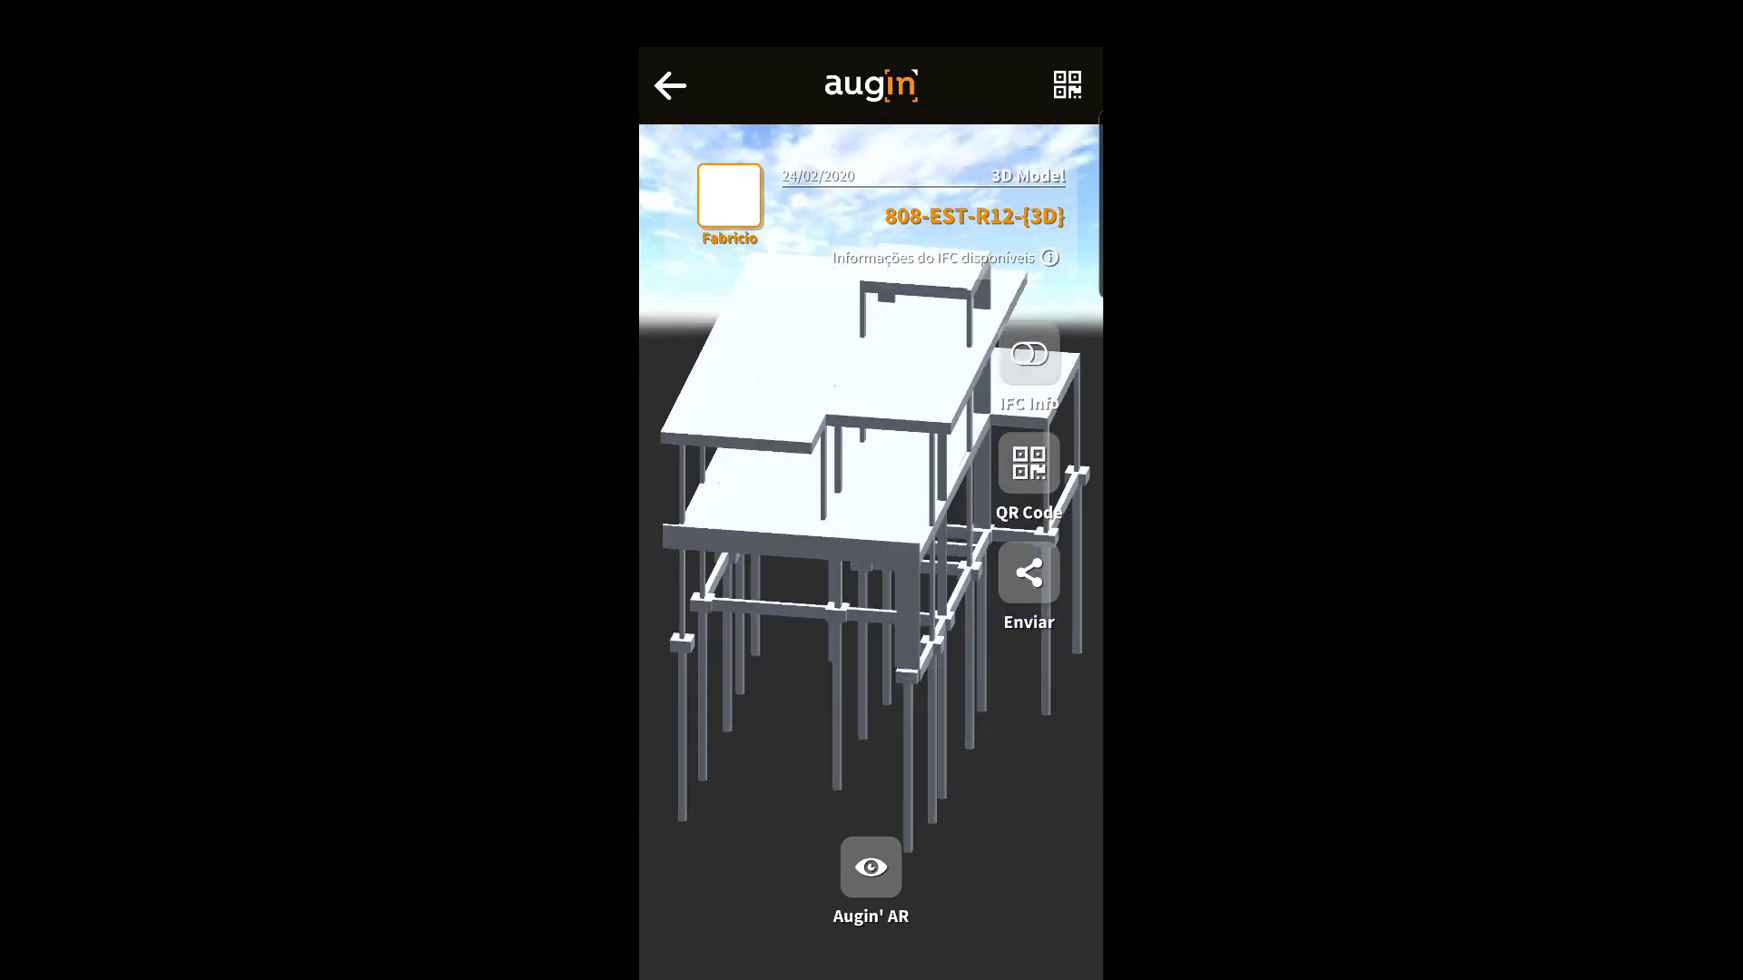
Step: Orbit closer over the slabs and switch on the model's IFC Info
drag(817, 557, 916, 545)
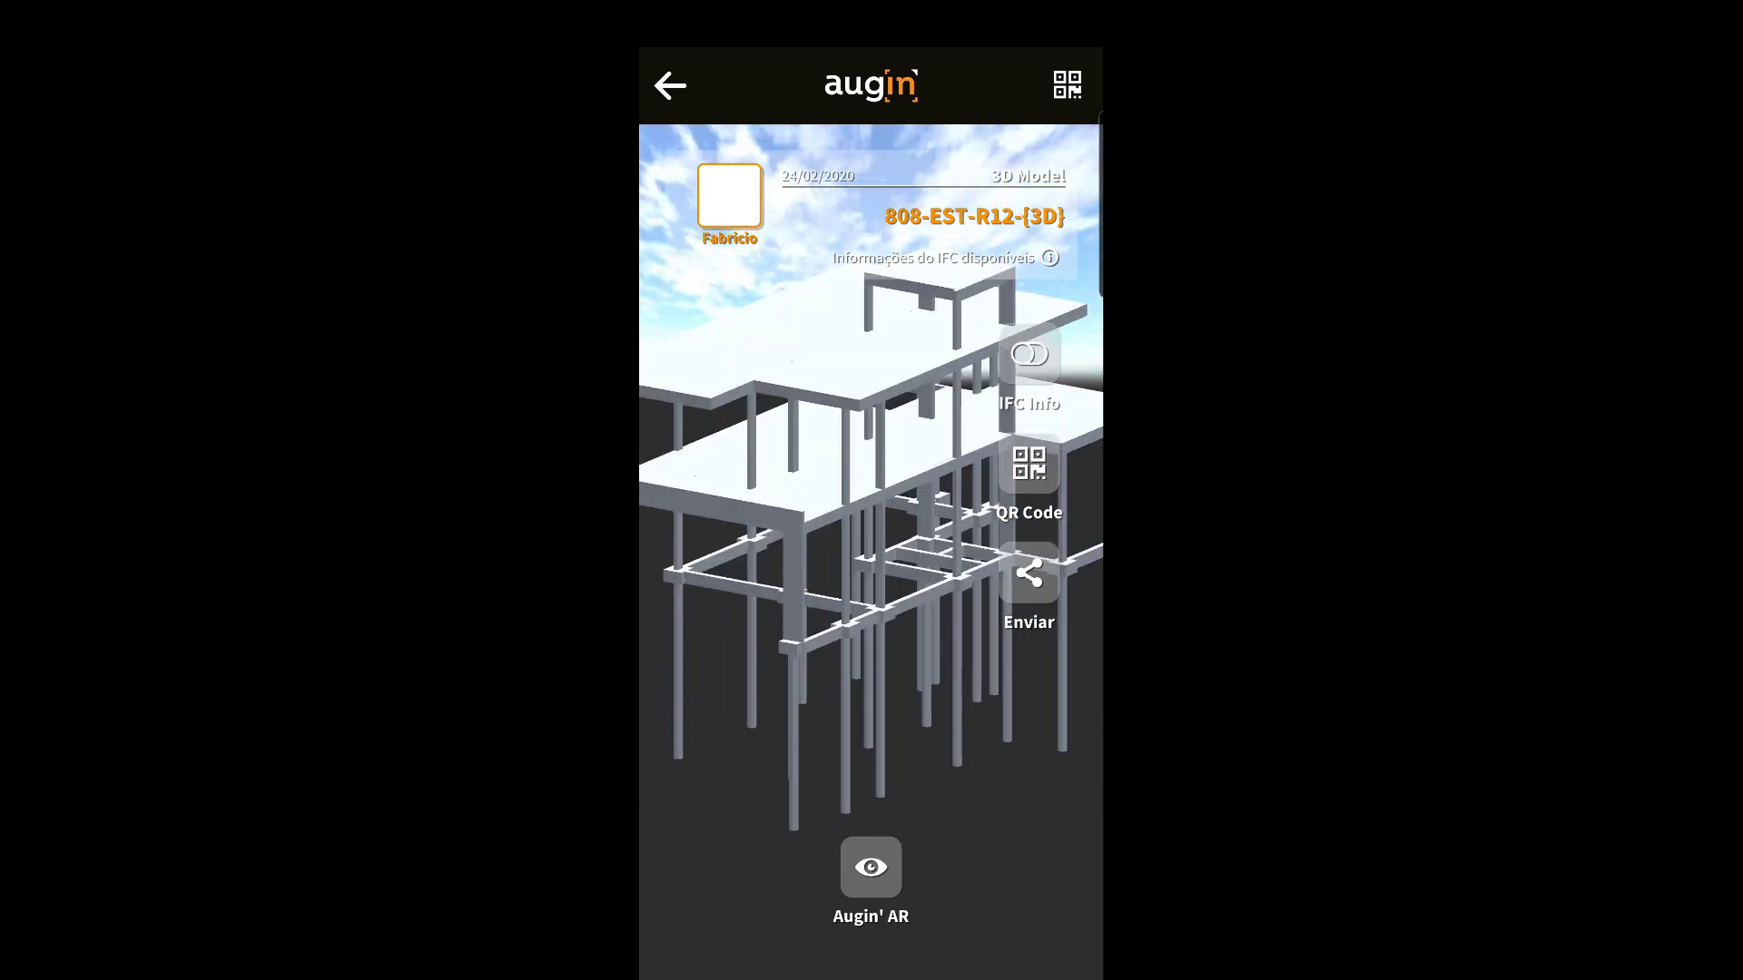
drag(792, 531, 753, 535)
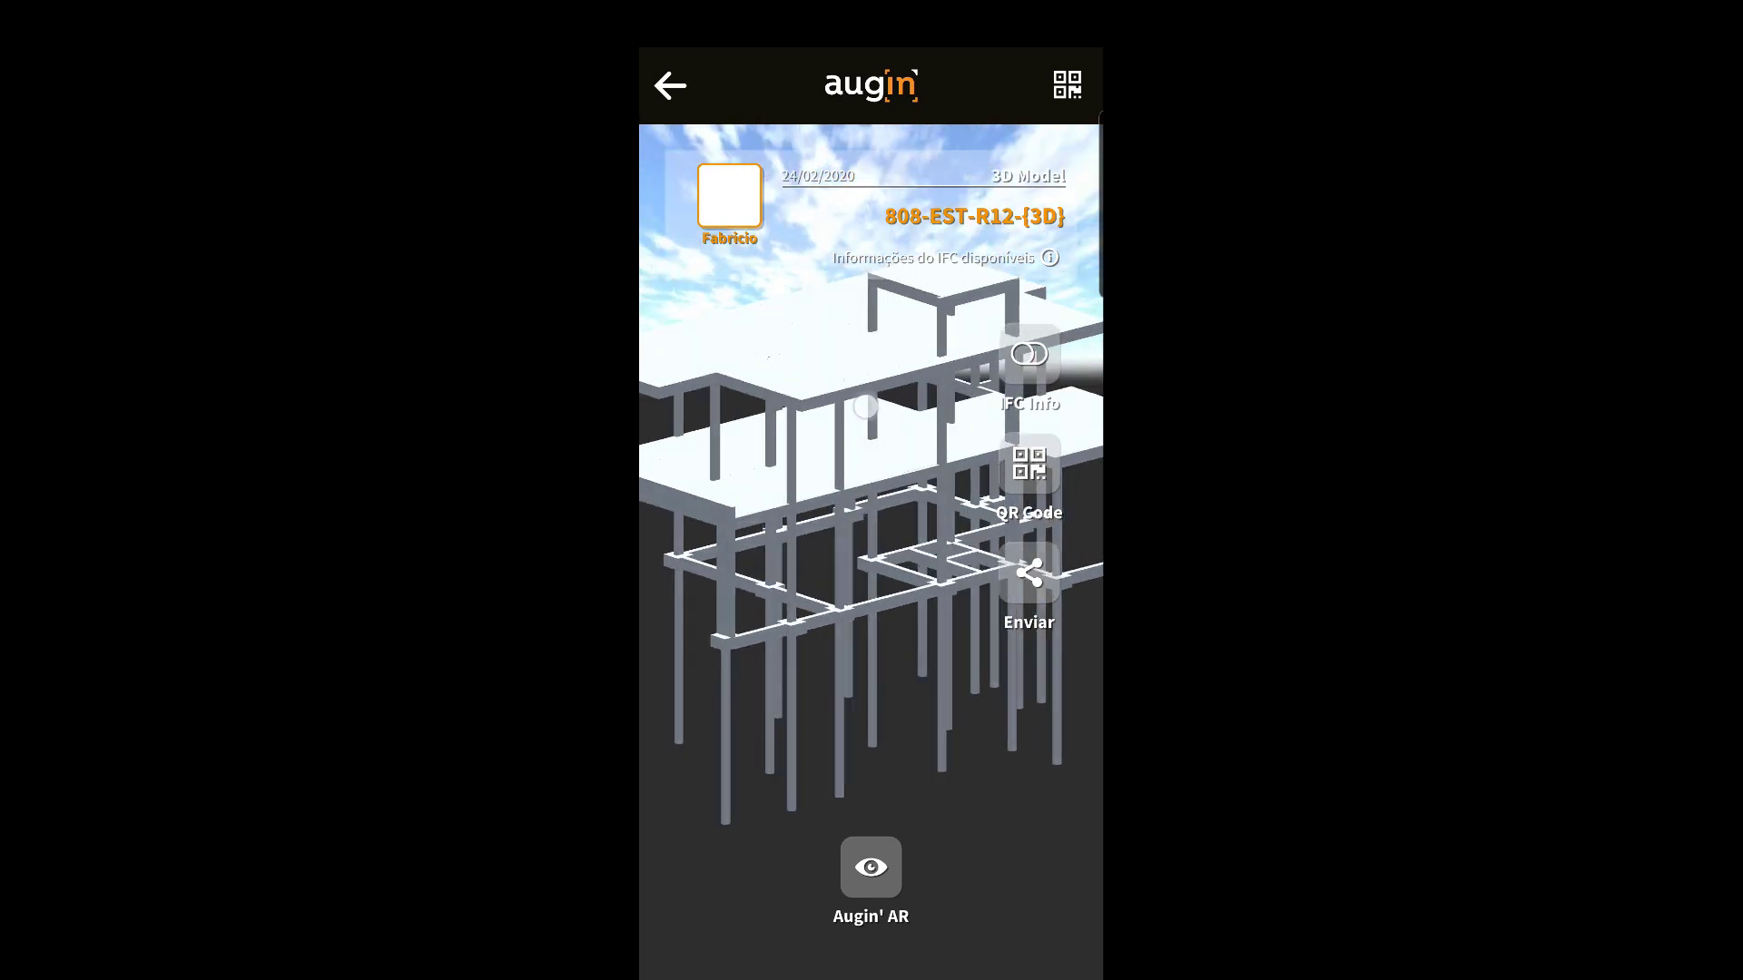
drag(865, 407, 829, 499)
drag(855, 292, 948, 301)
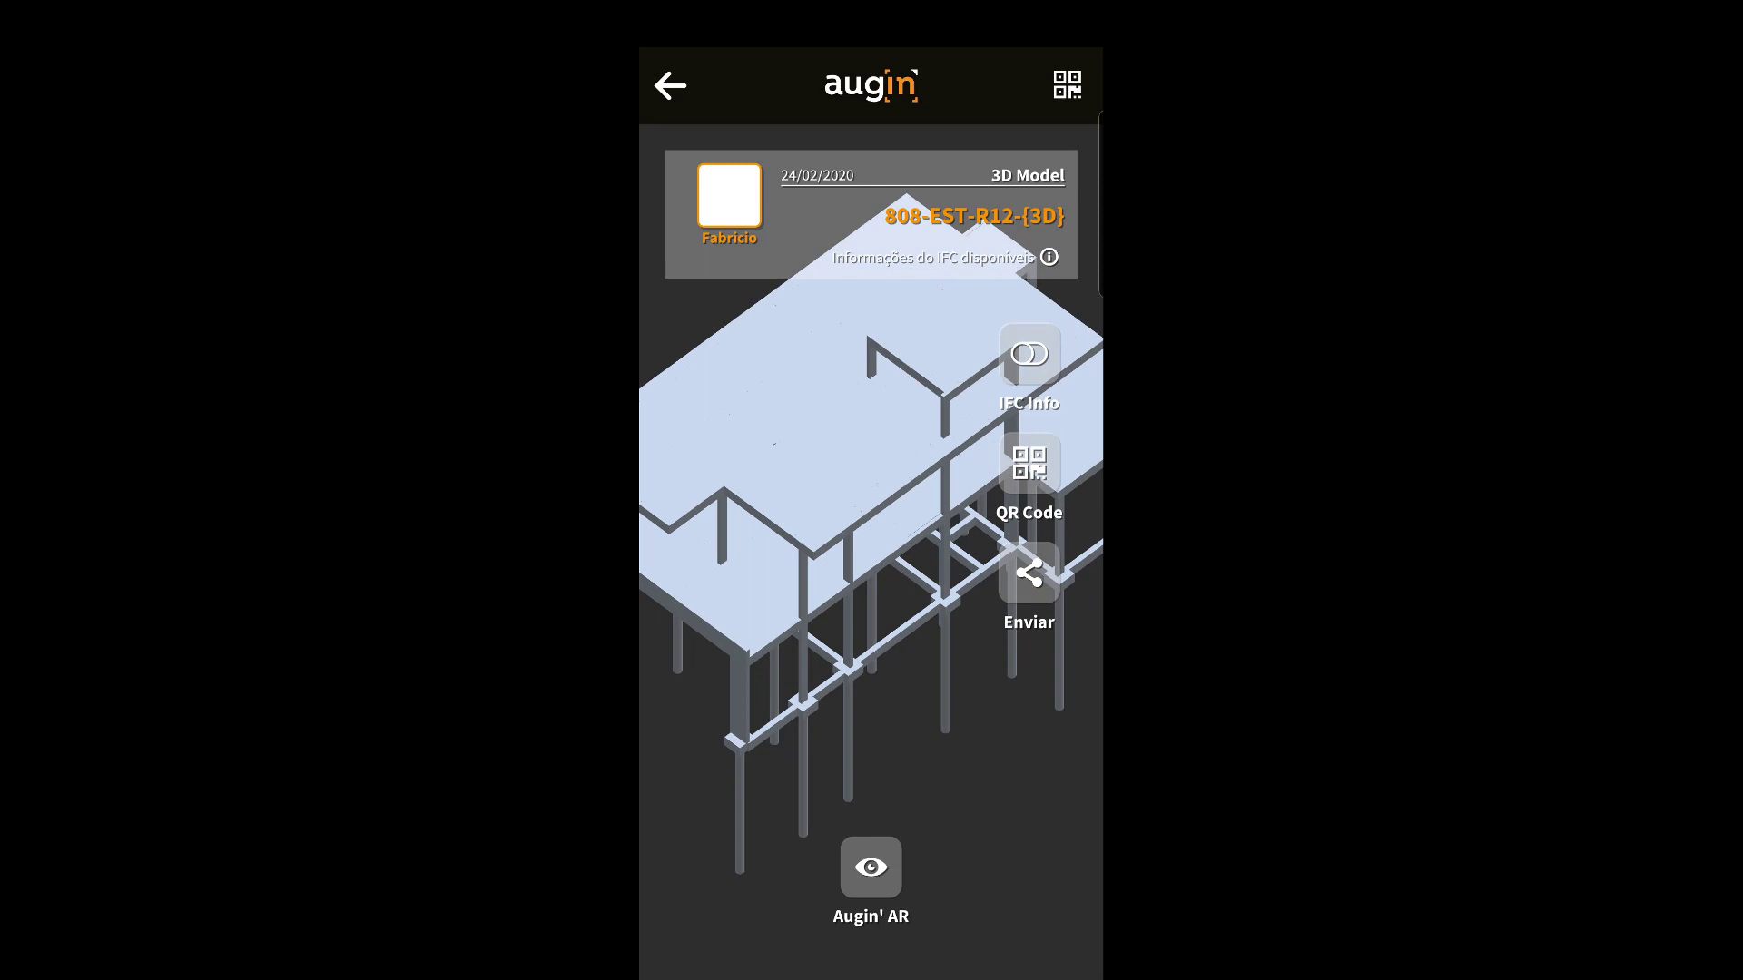
click(1029, 354)
drag(876, 559, 855, 461)
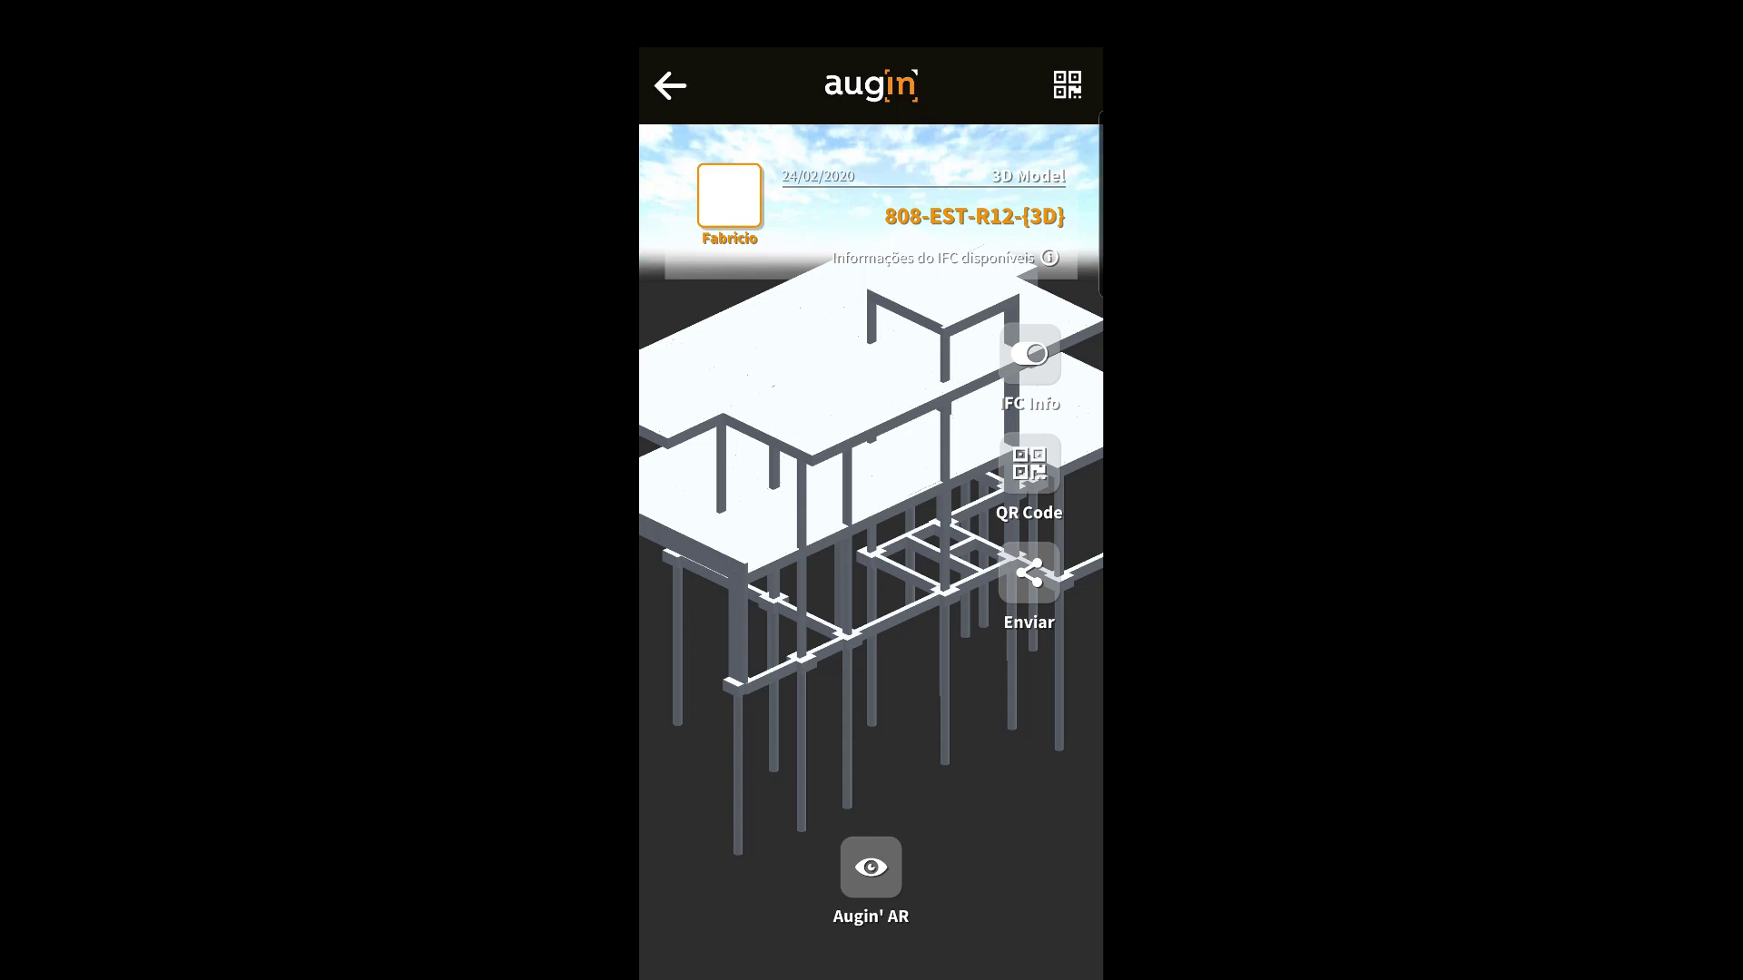
mouse_move(872, 507)
mouse_down()
mouse_move(905, 499)
mouse_move(753, 463)
mouse_move(937, 363)
mouse_move(853, 418)
mouse_move(871, 454)
mouse_up()
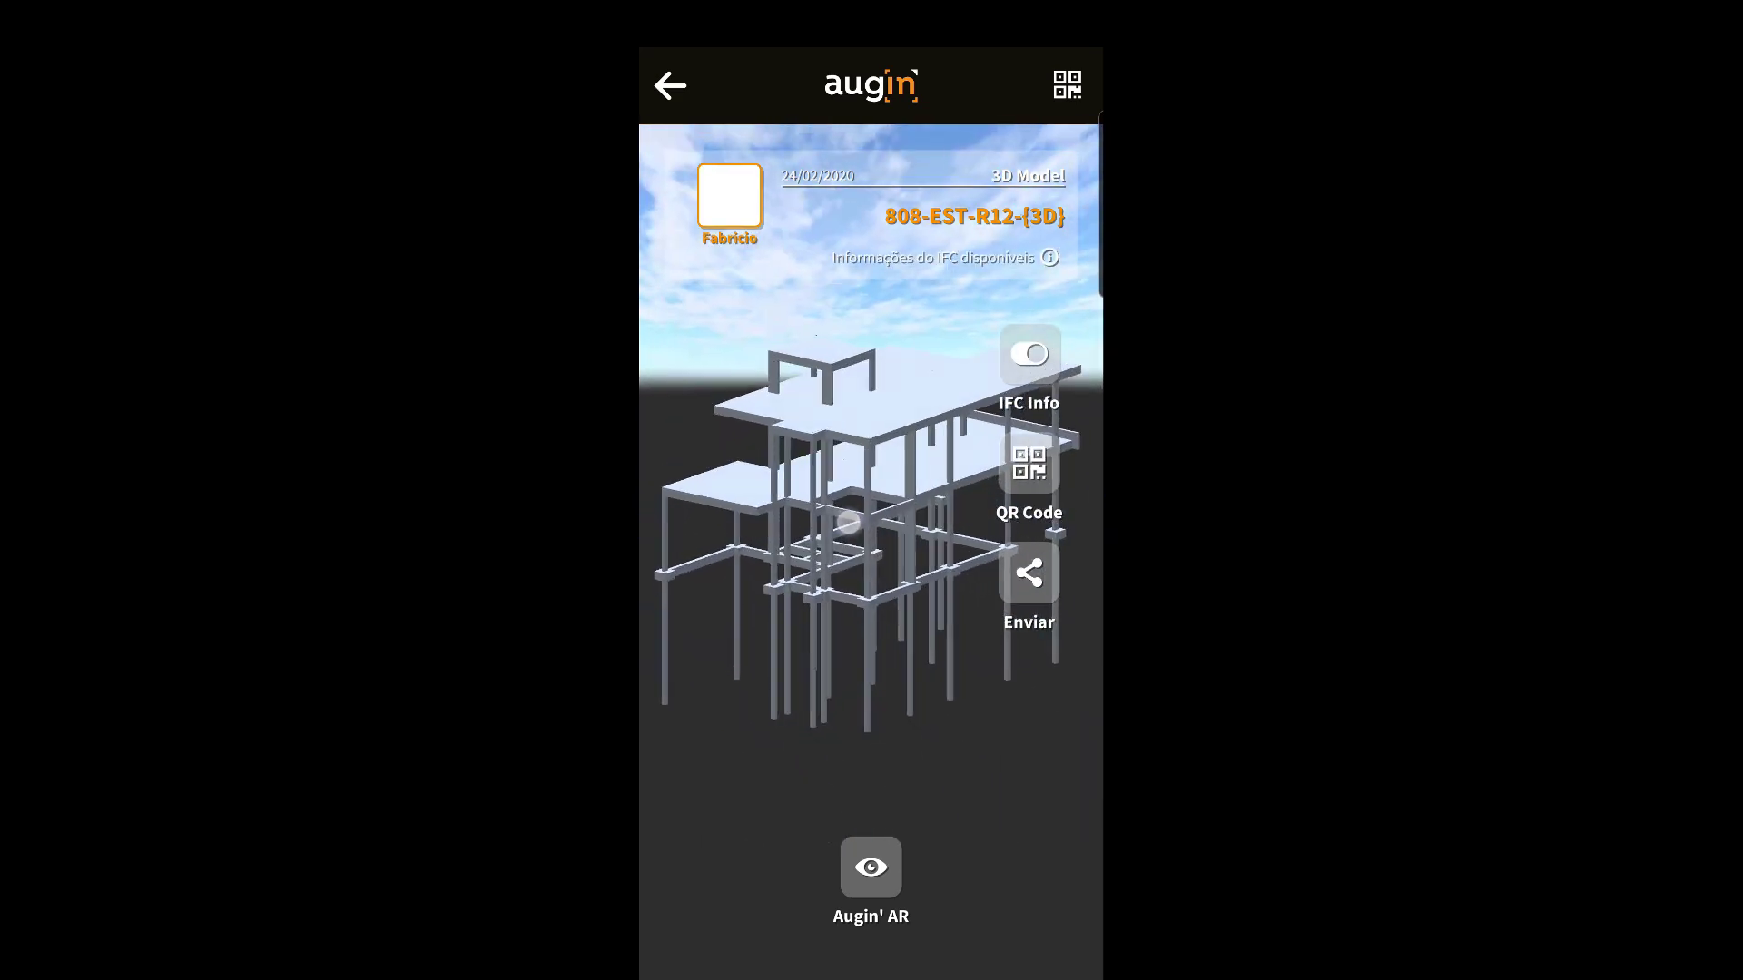
click(871, 867)
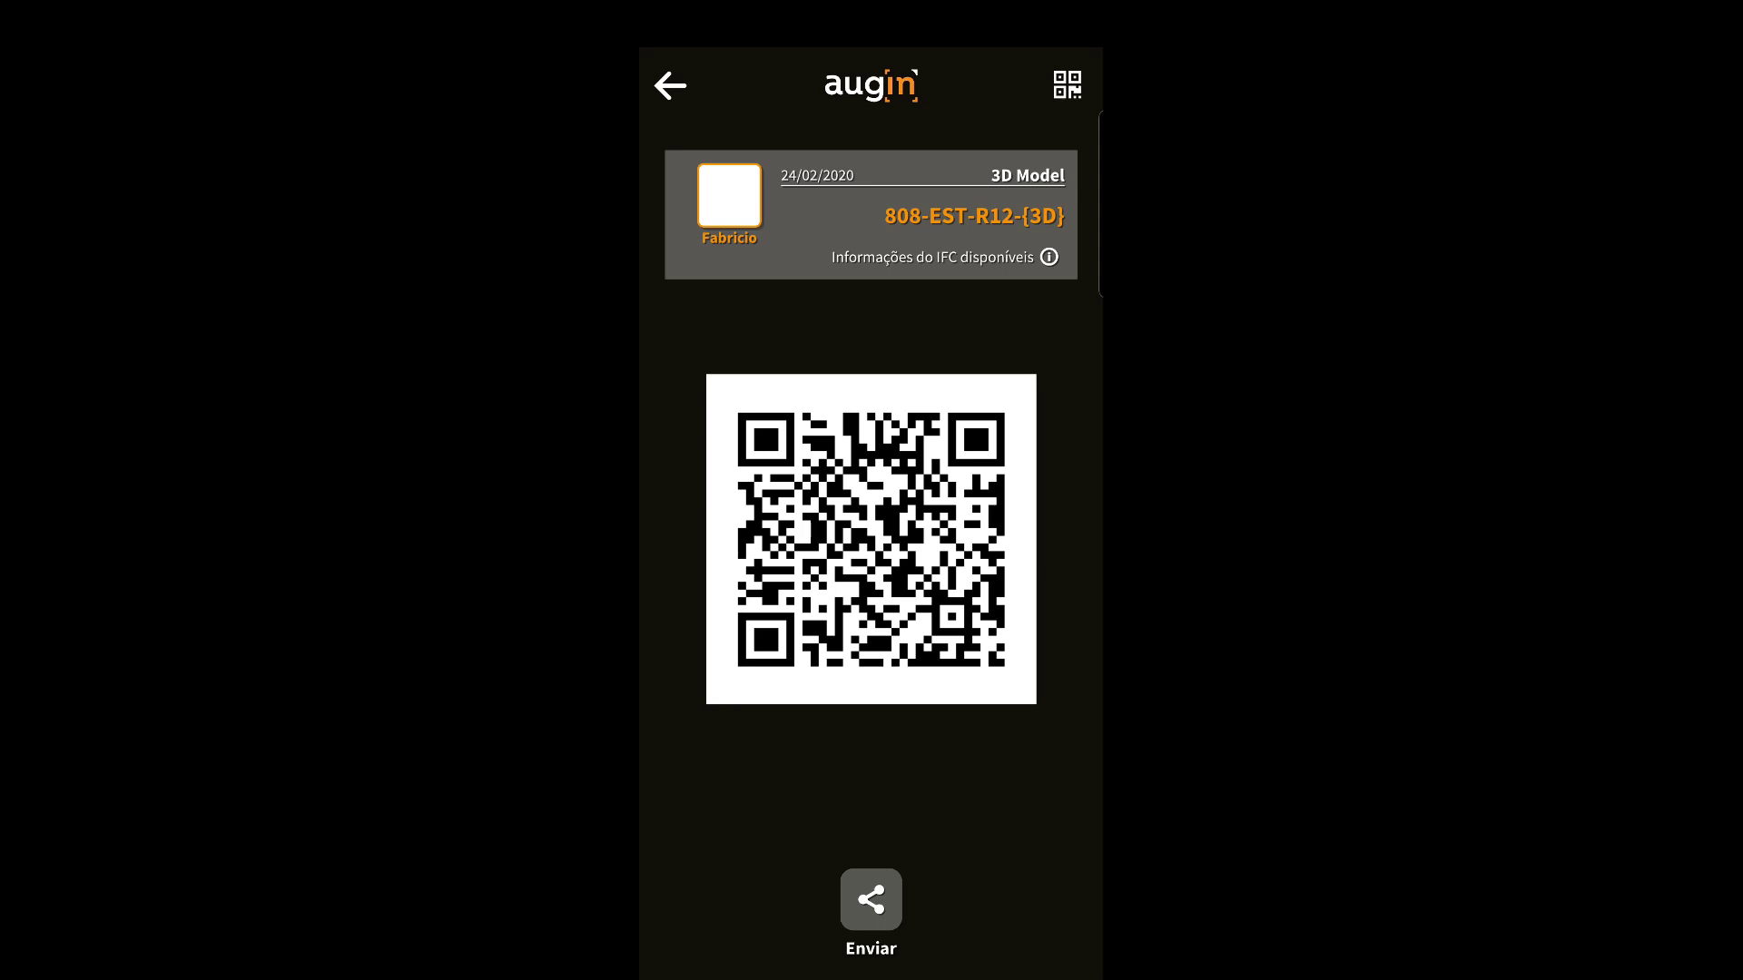
click(1067, 84)
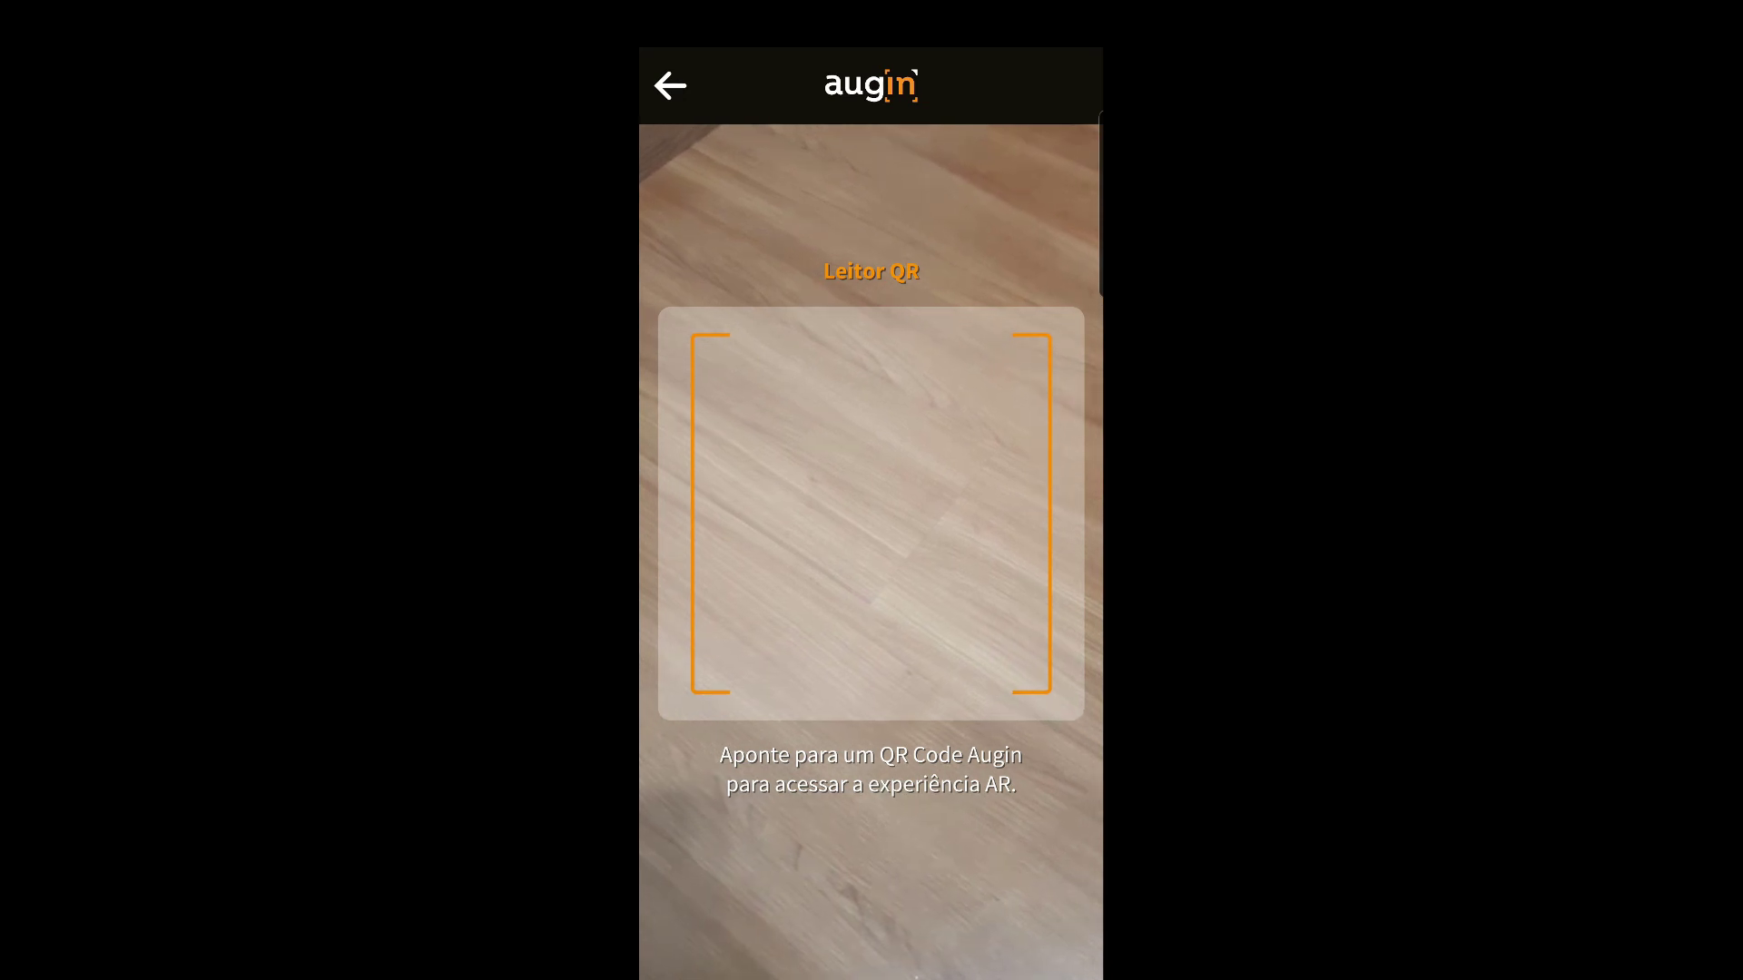
key(Escape)
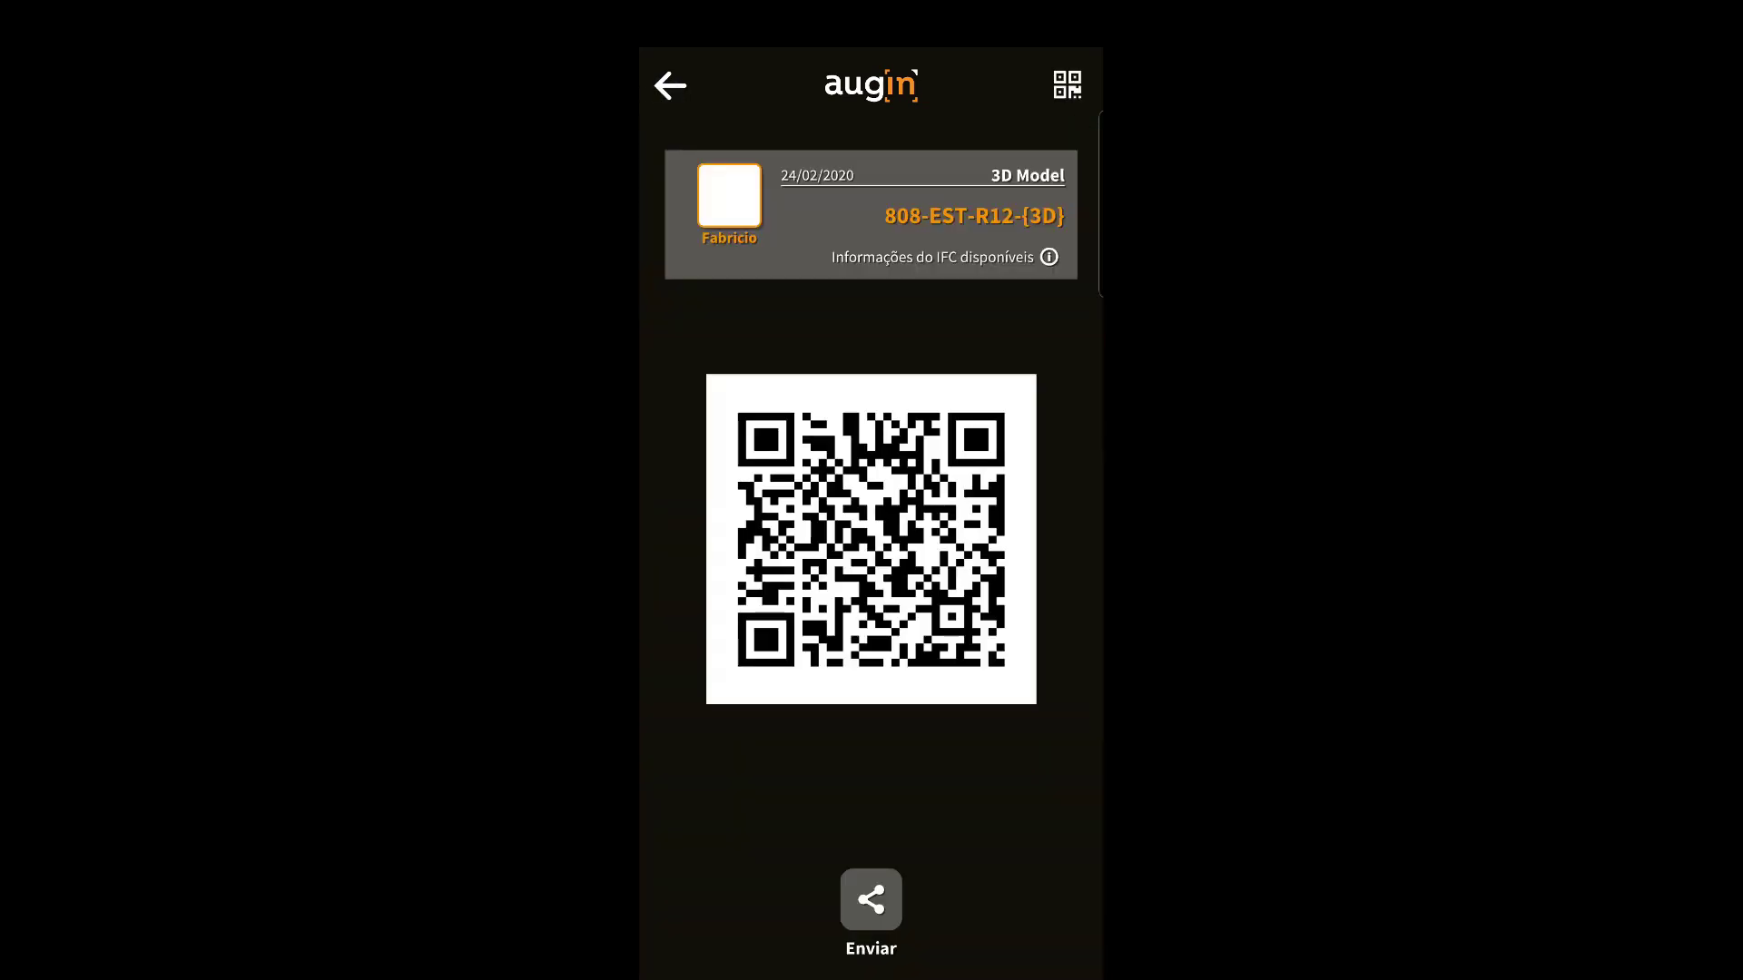
click(670, 86)
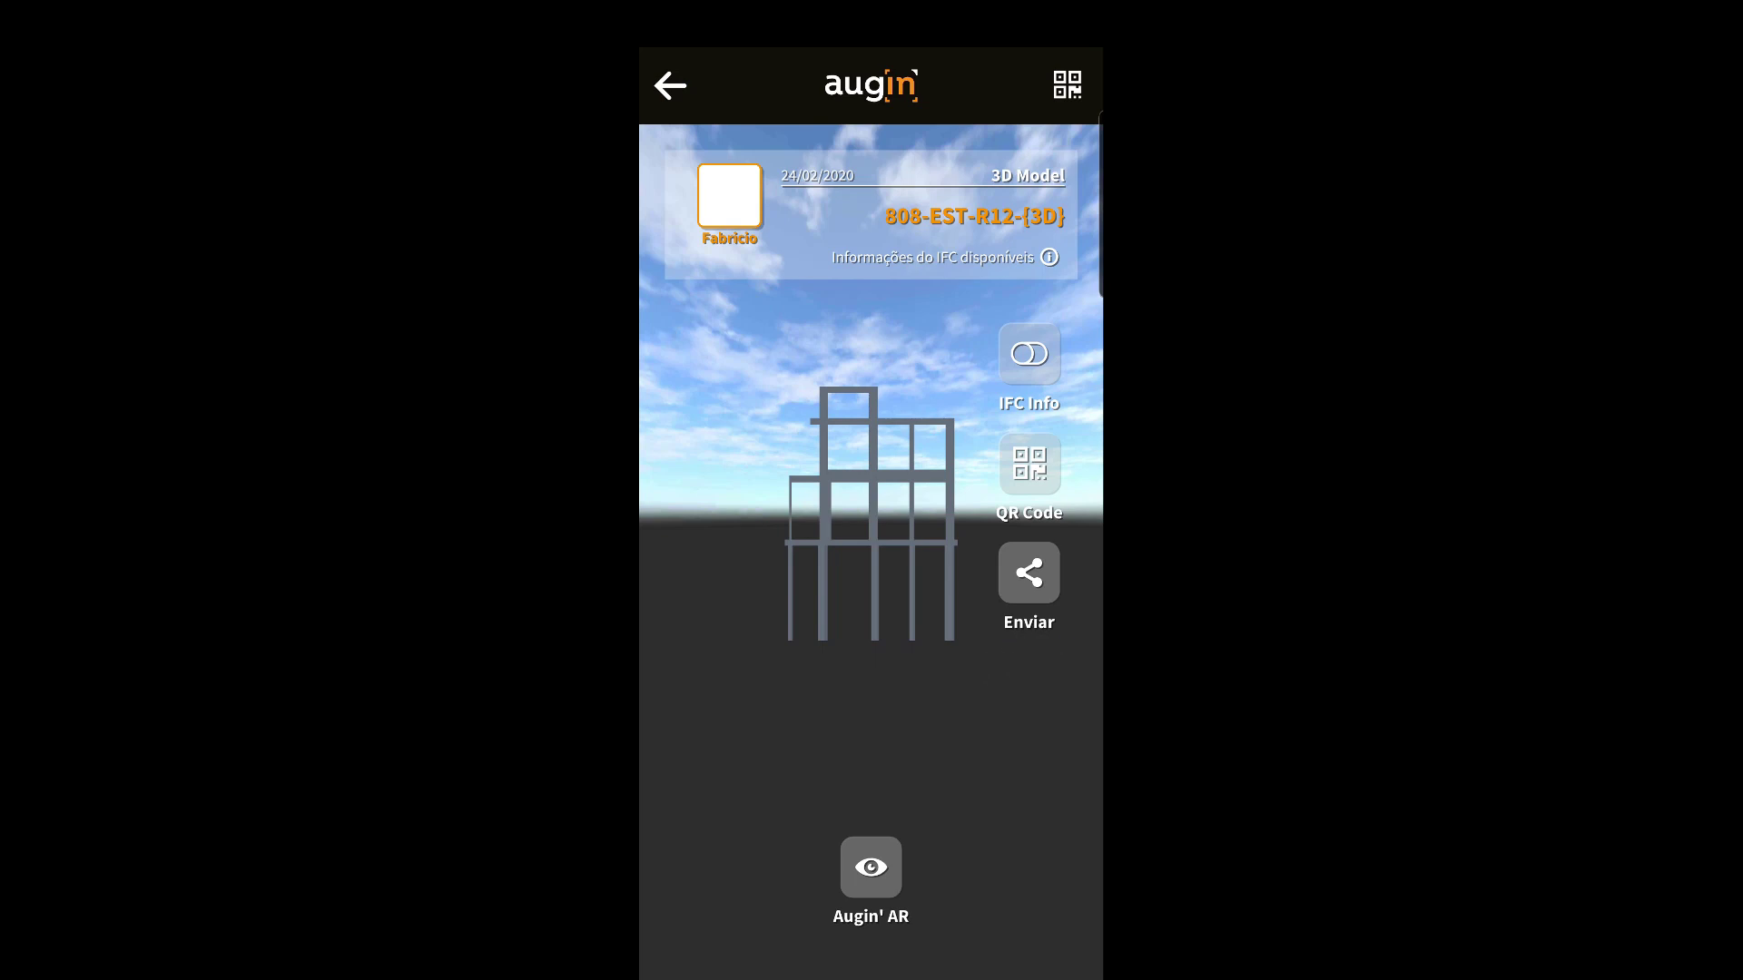
Step: With IFC Info on, launch Augin' AR until a floor placement grid appears
mouse_move(874, 793)
mouse_down()
mouse_move(938, 906)
mouse_move(957, 774)
mouse_move(938, 867)
mouse_up()
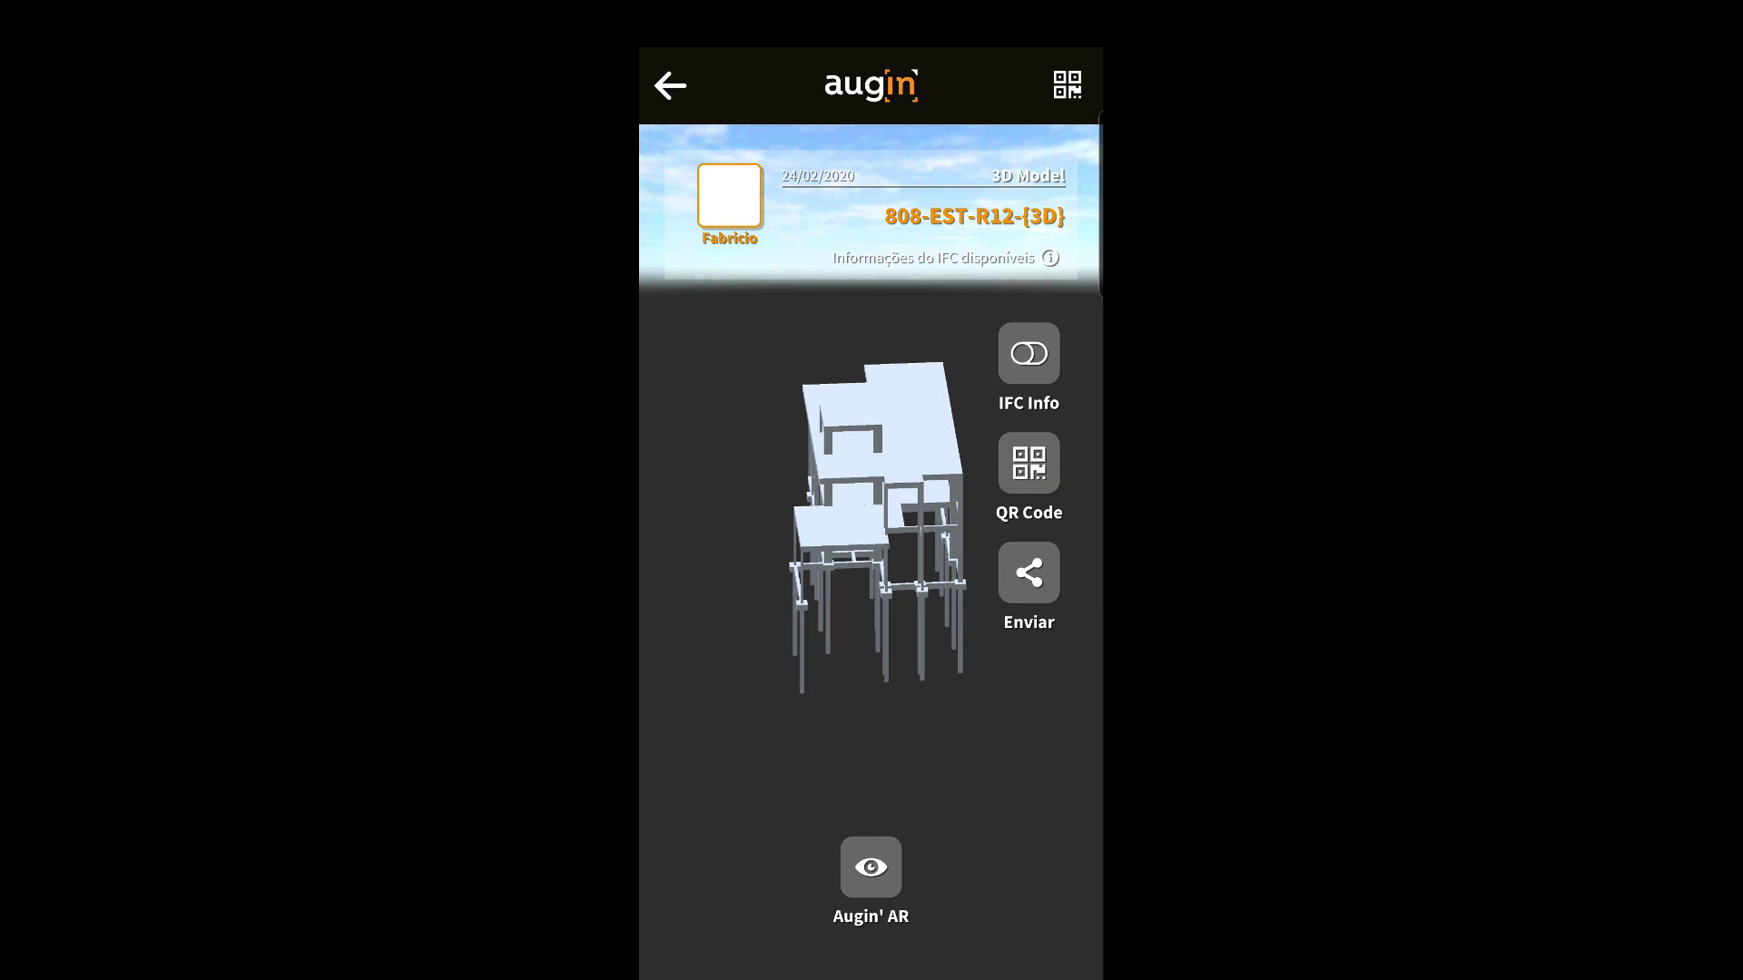
click(875, 879)
click(1029, 353)
click(871, 867)
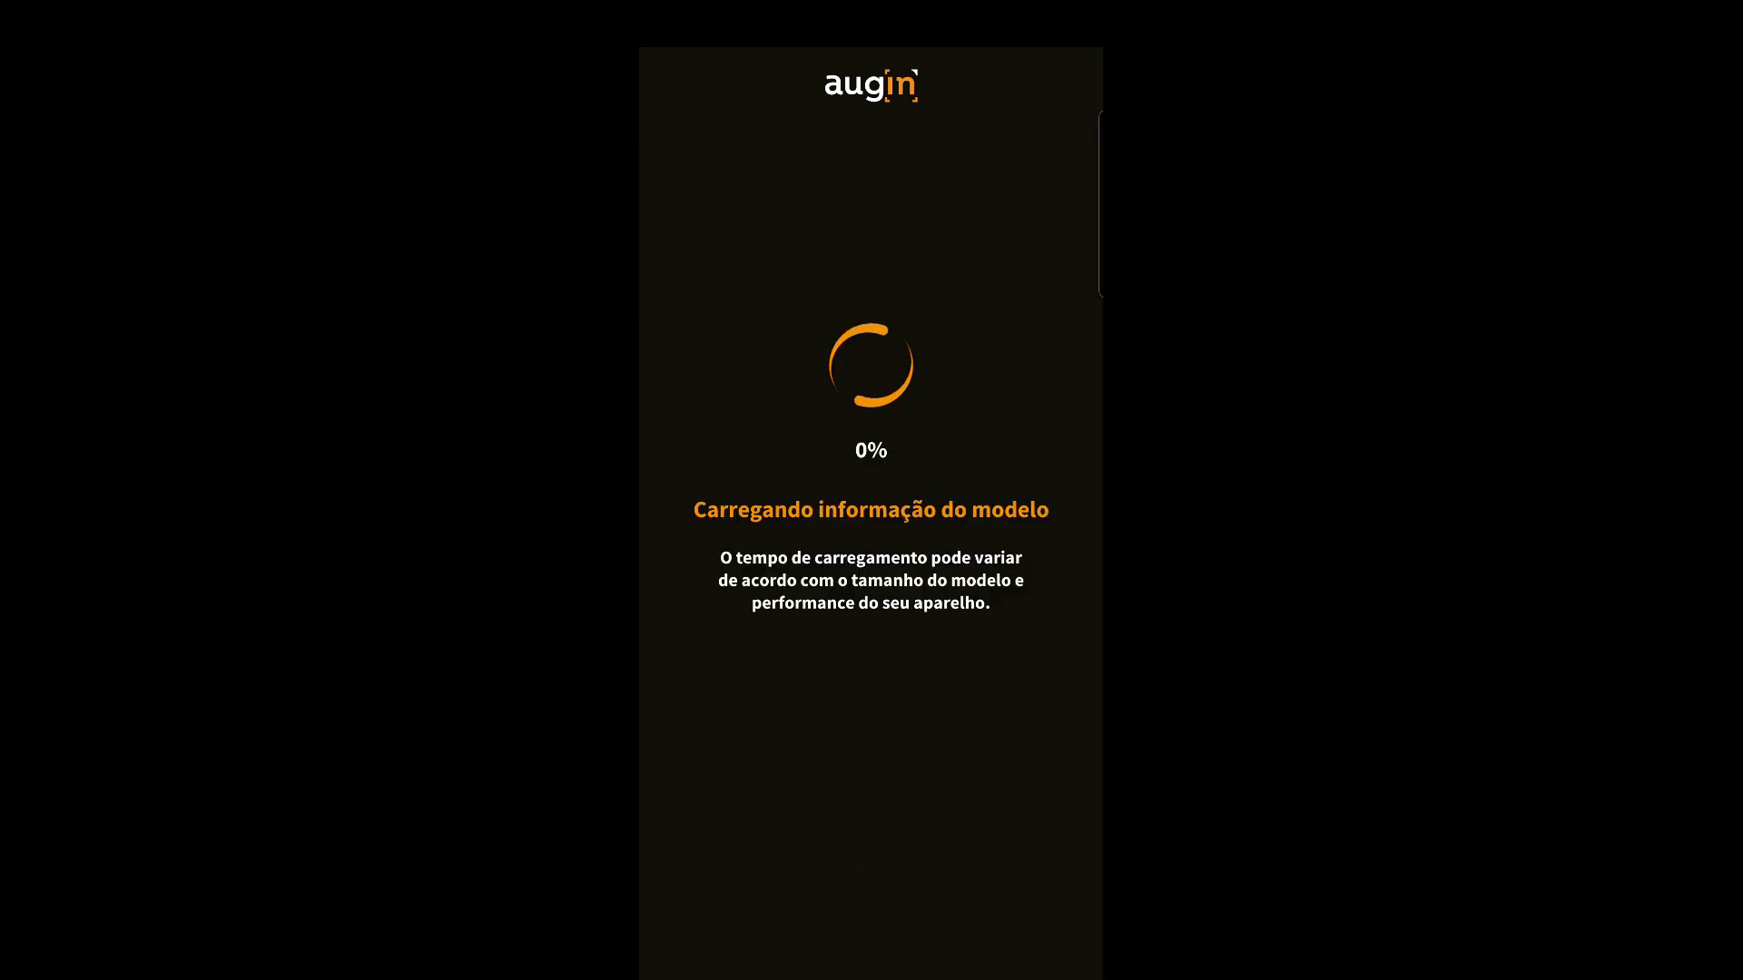
mouse_move(998, 11)
mouse_down()
mouse_move(987, 327)
mouse_move(908, 72)
mouse_up()
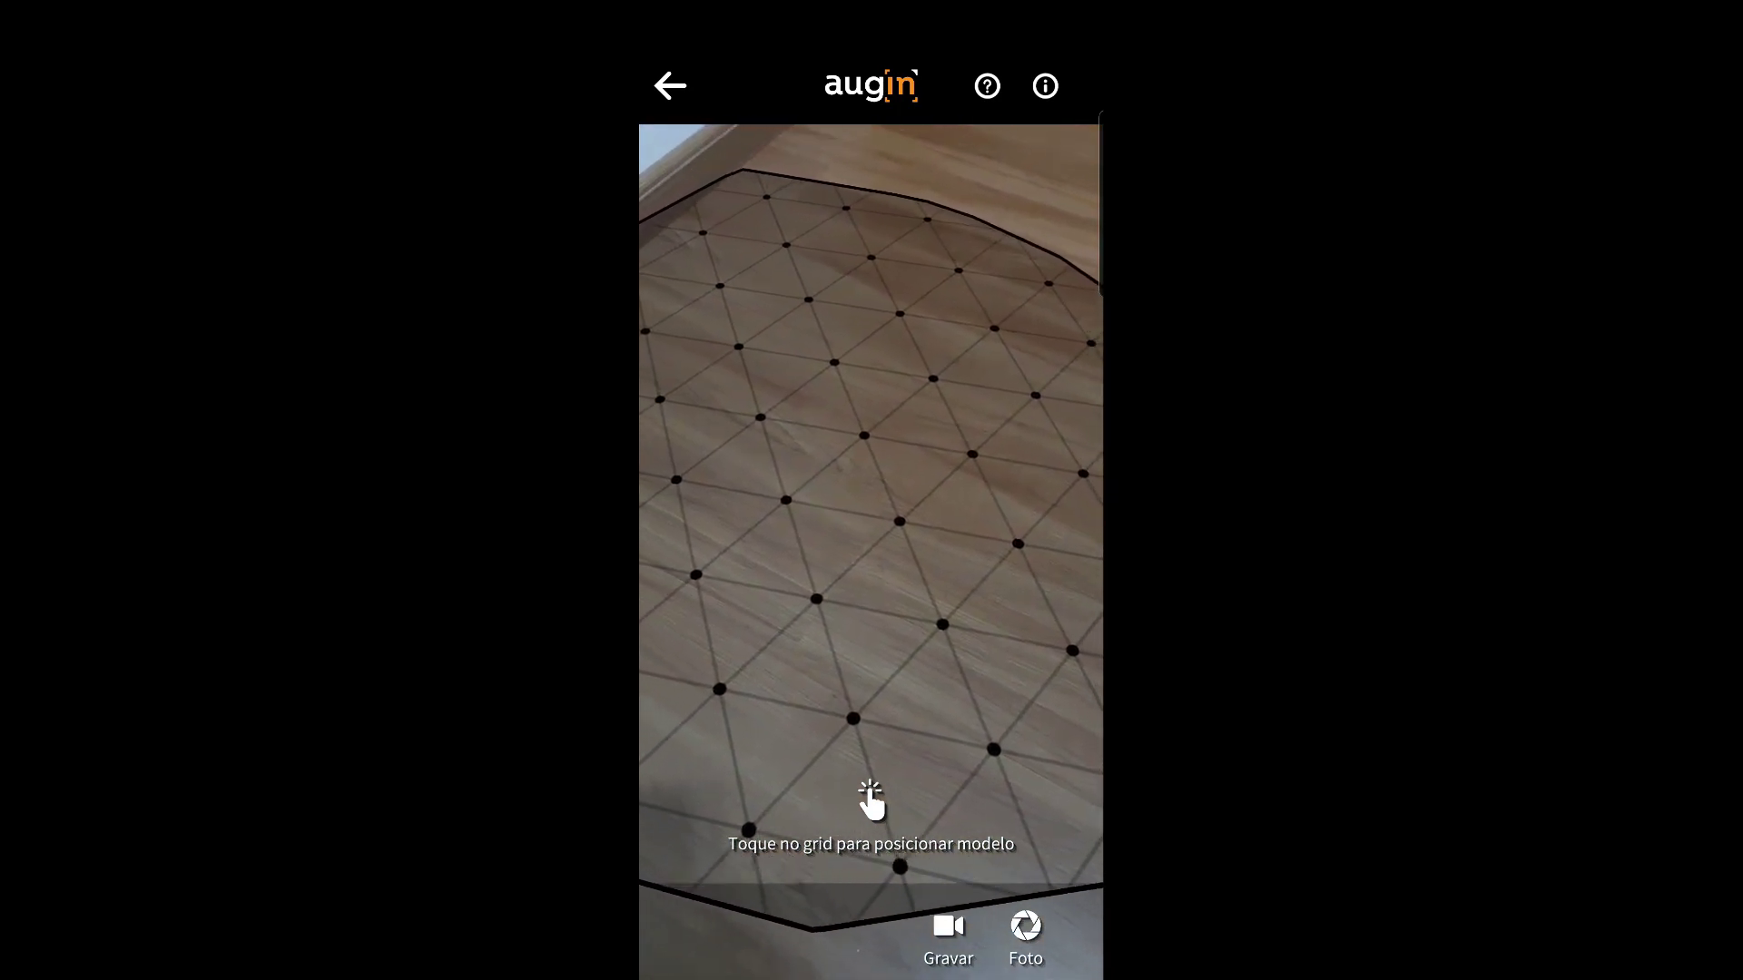
Step: Place the model on the floor grid at scale 1:38, rotated to expose its columns
click(872, 509)
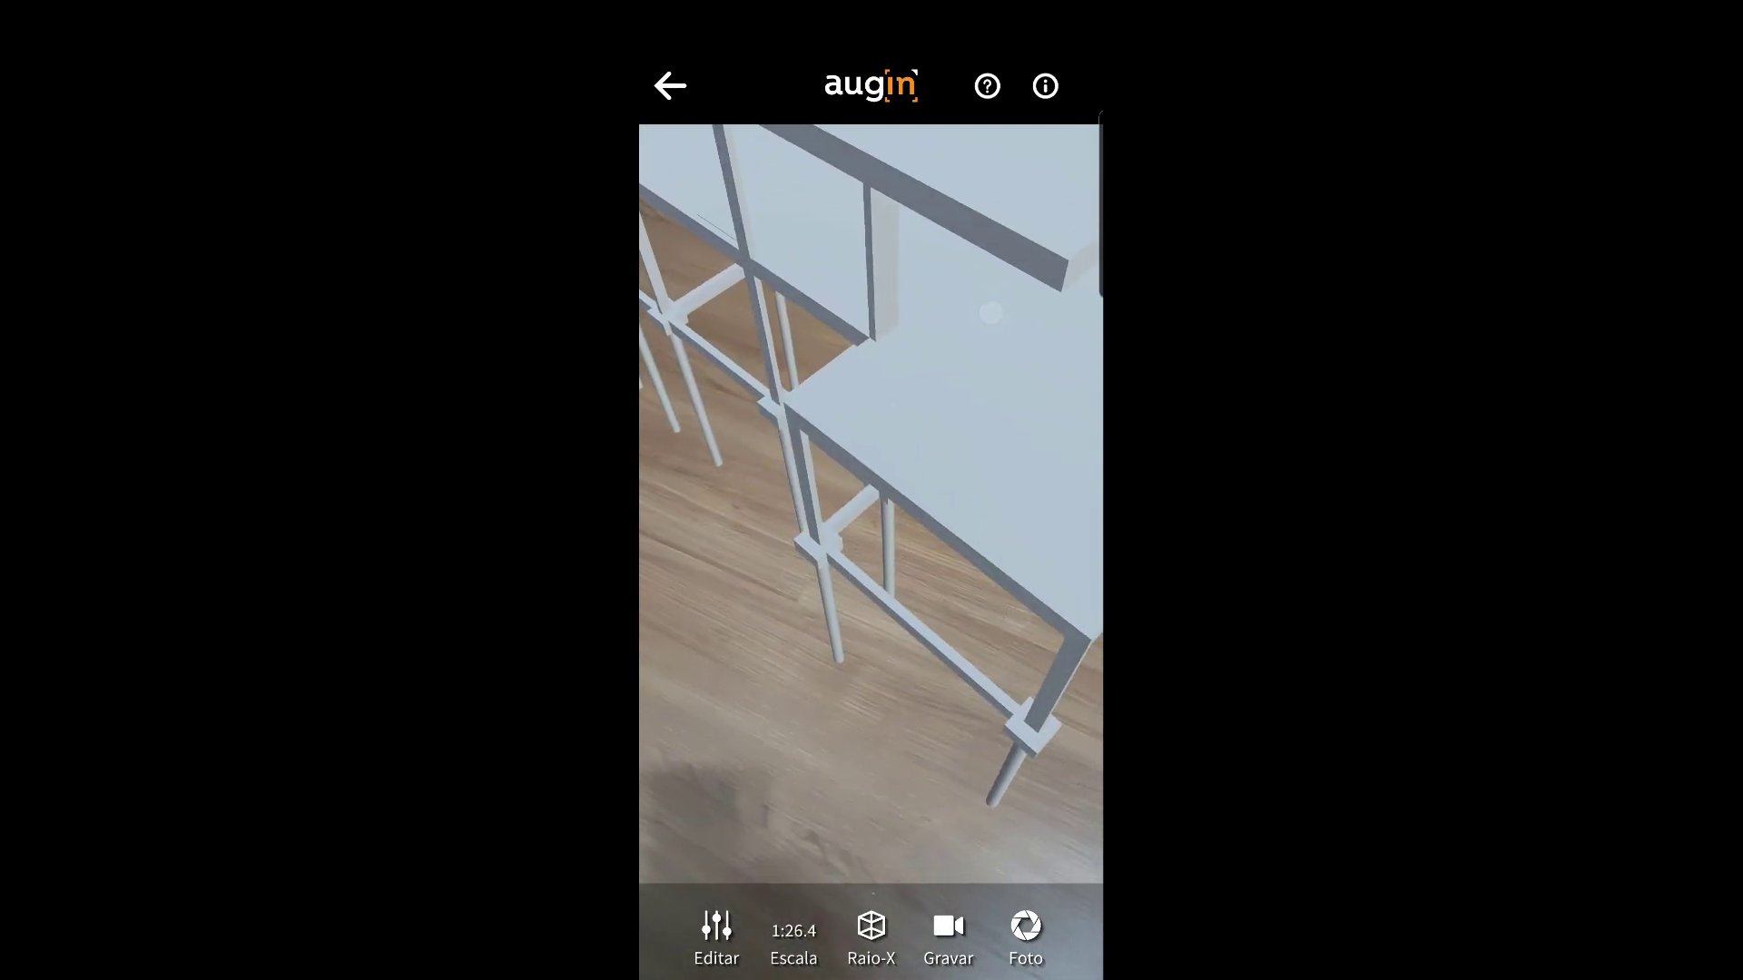
scroll(845, 499, down, 3)
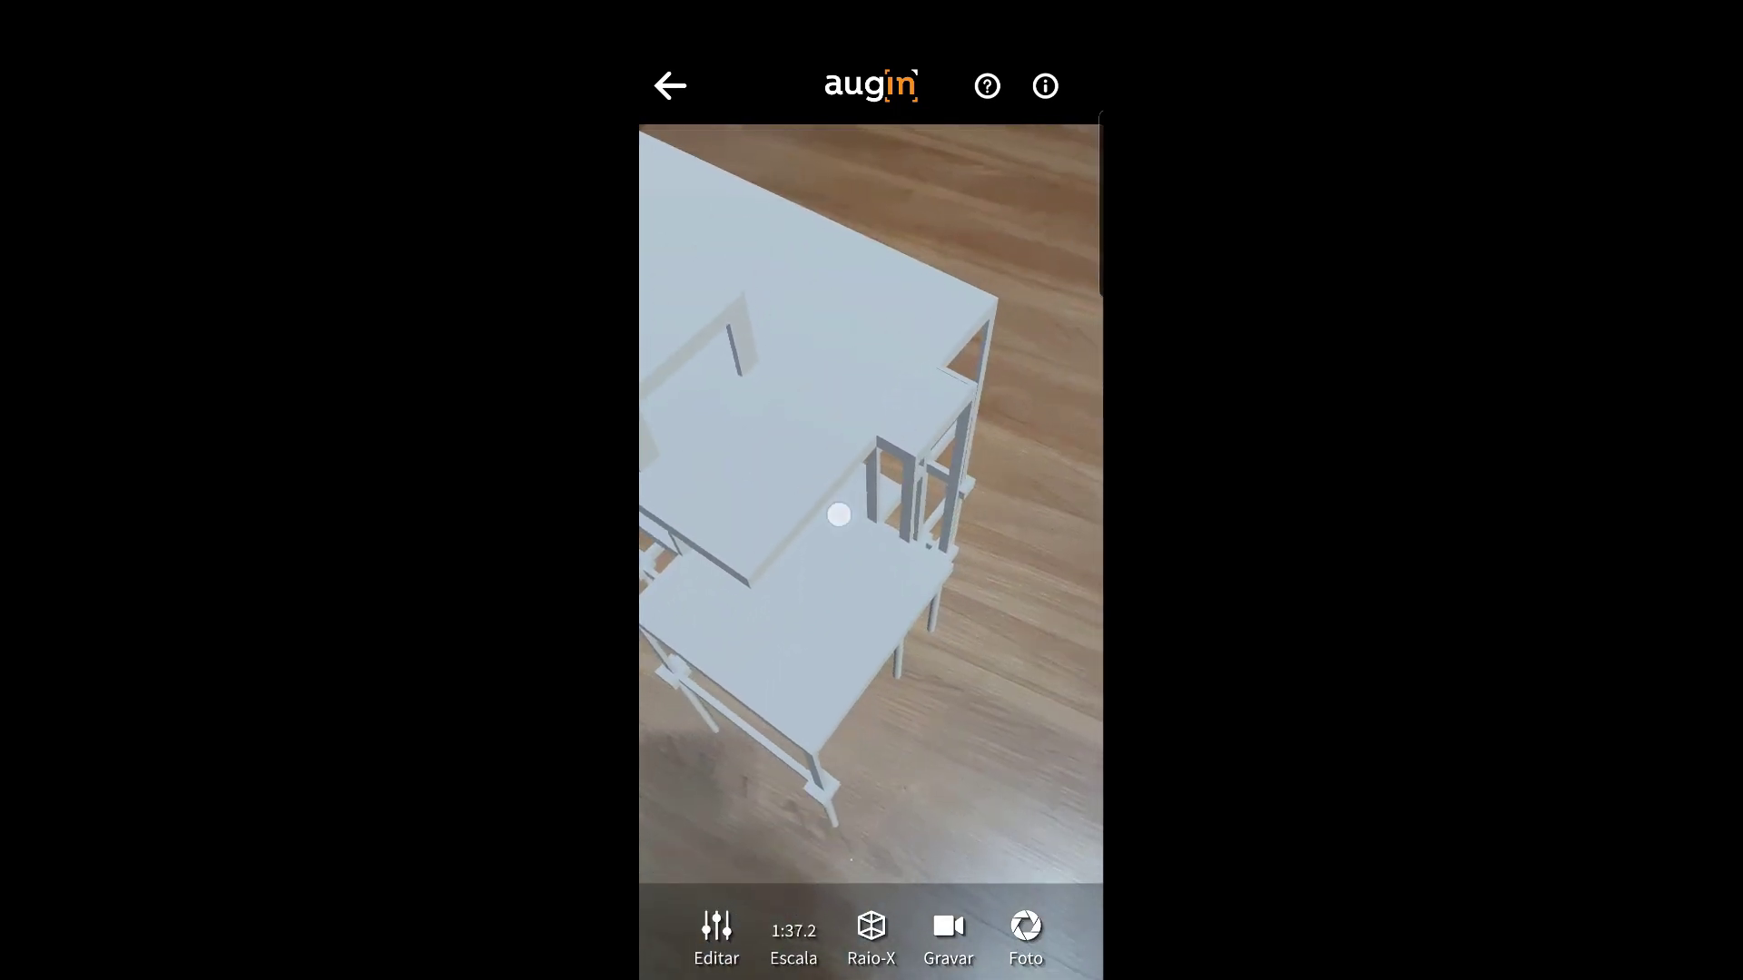
scroll(838, 515, down, 3)
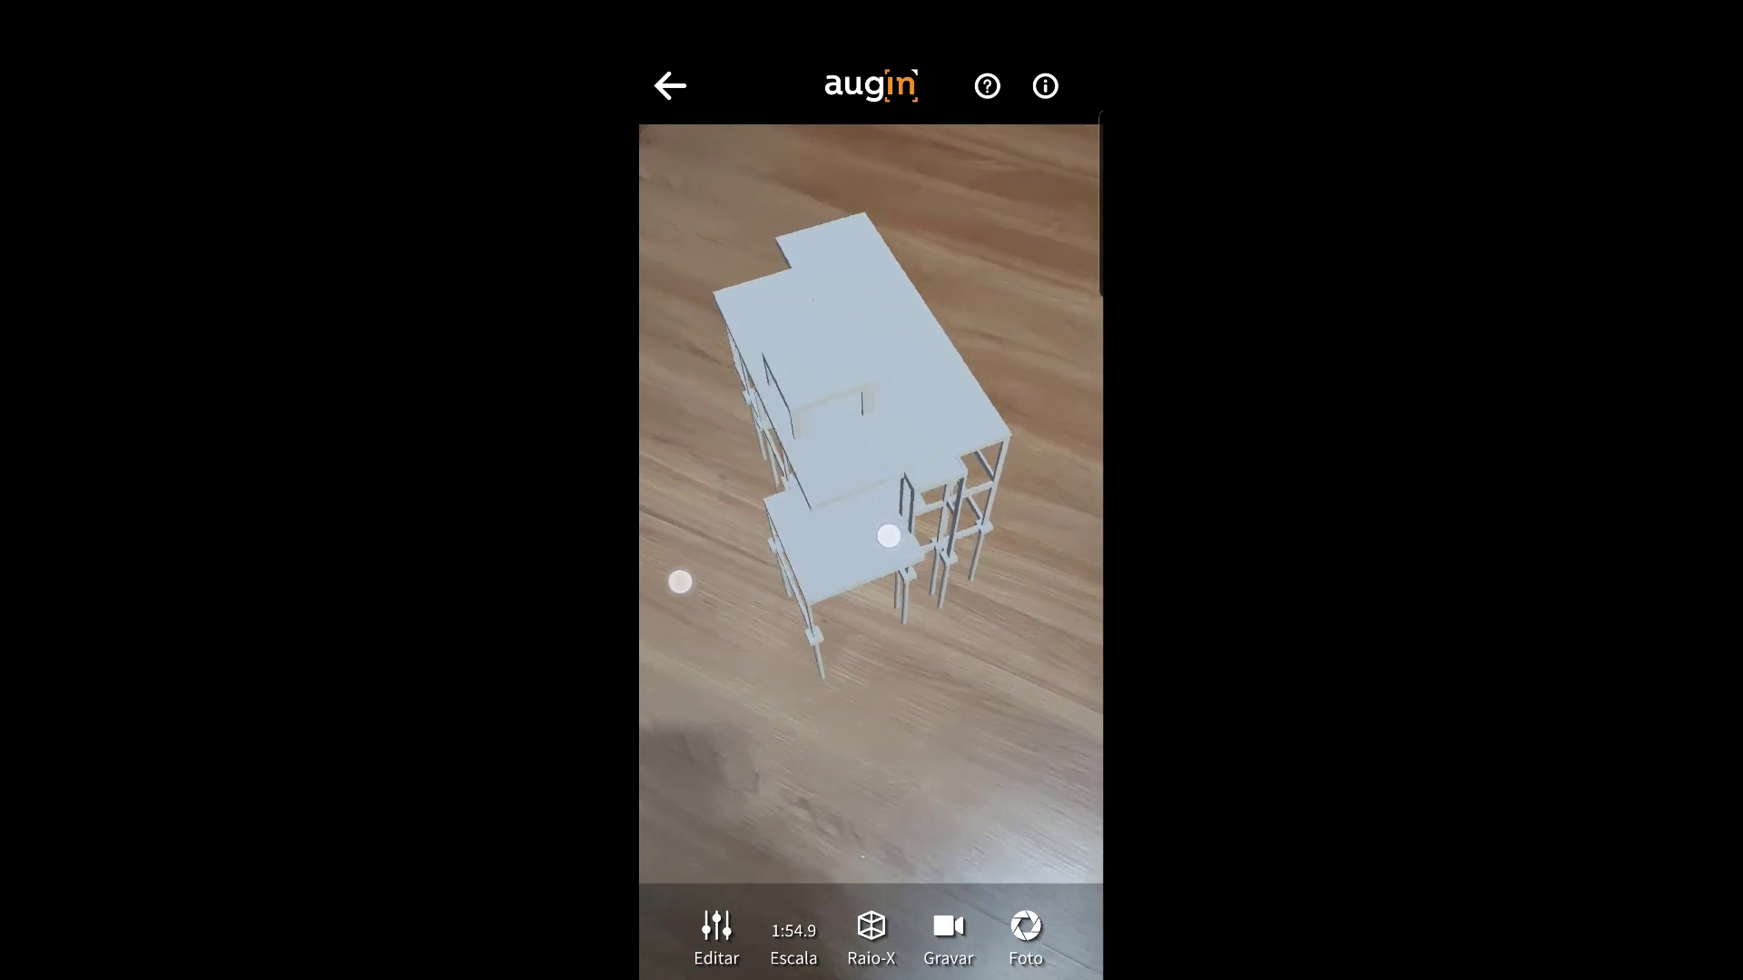
scroll(871, 472, up, 2)
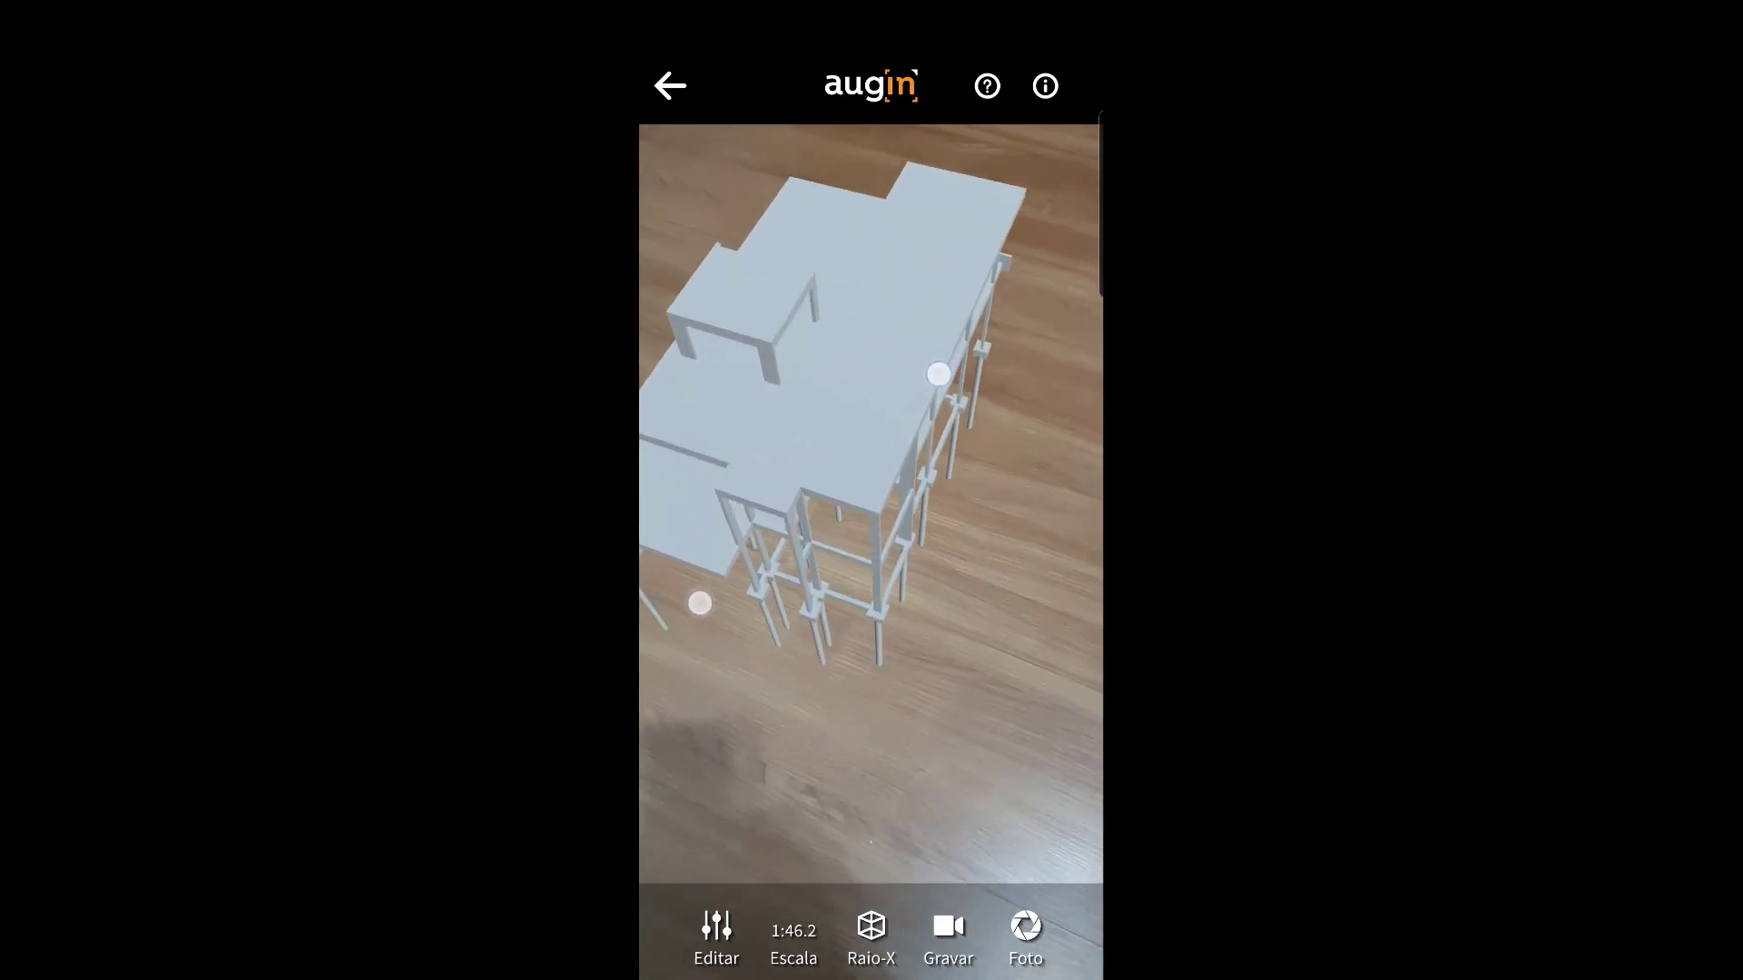
scroll(840, 476, up, 2)
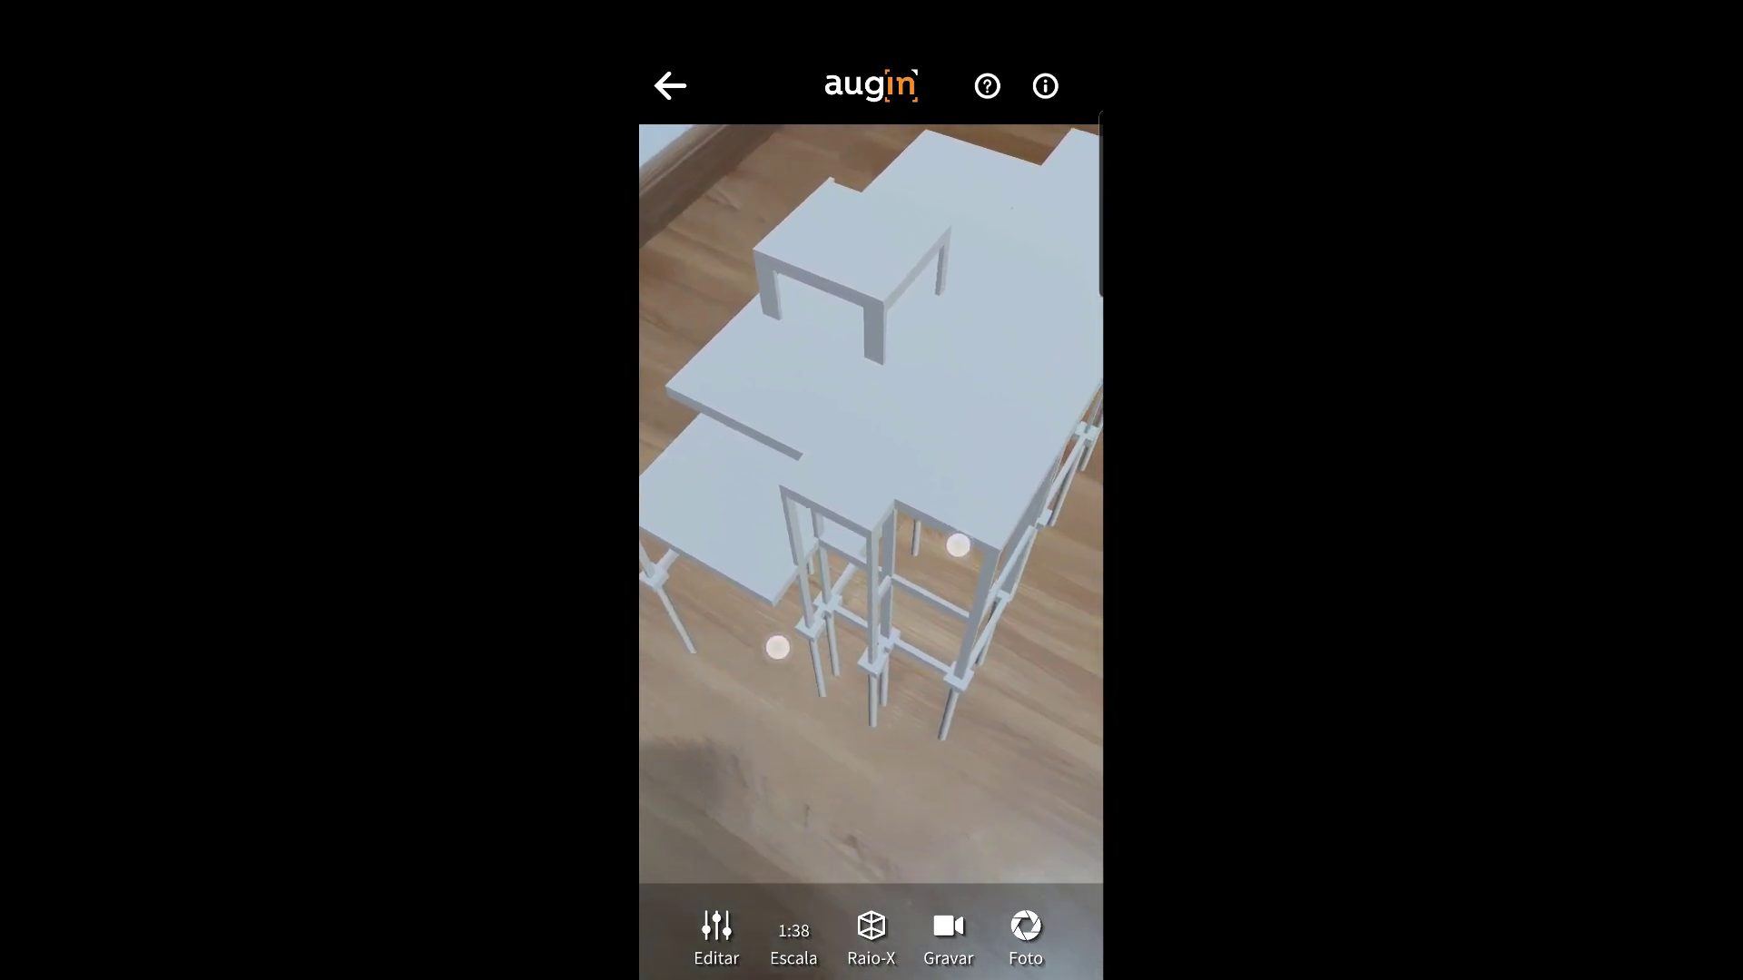
scroll(867, 590, up, 2)
scroll(867, 589, down, 2)
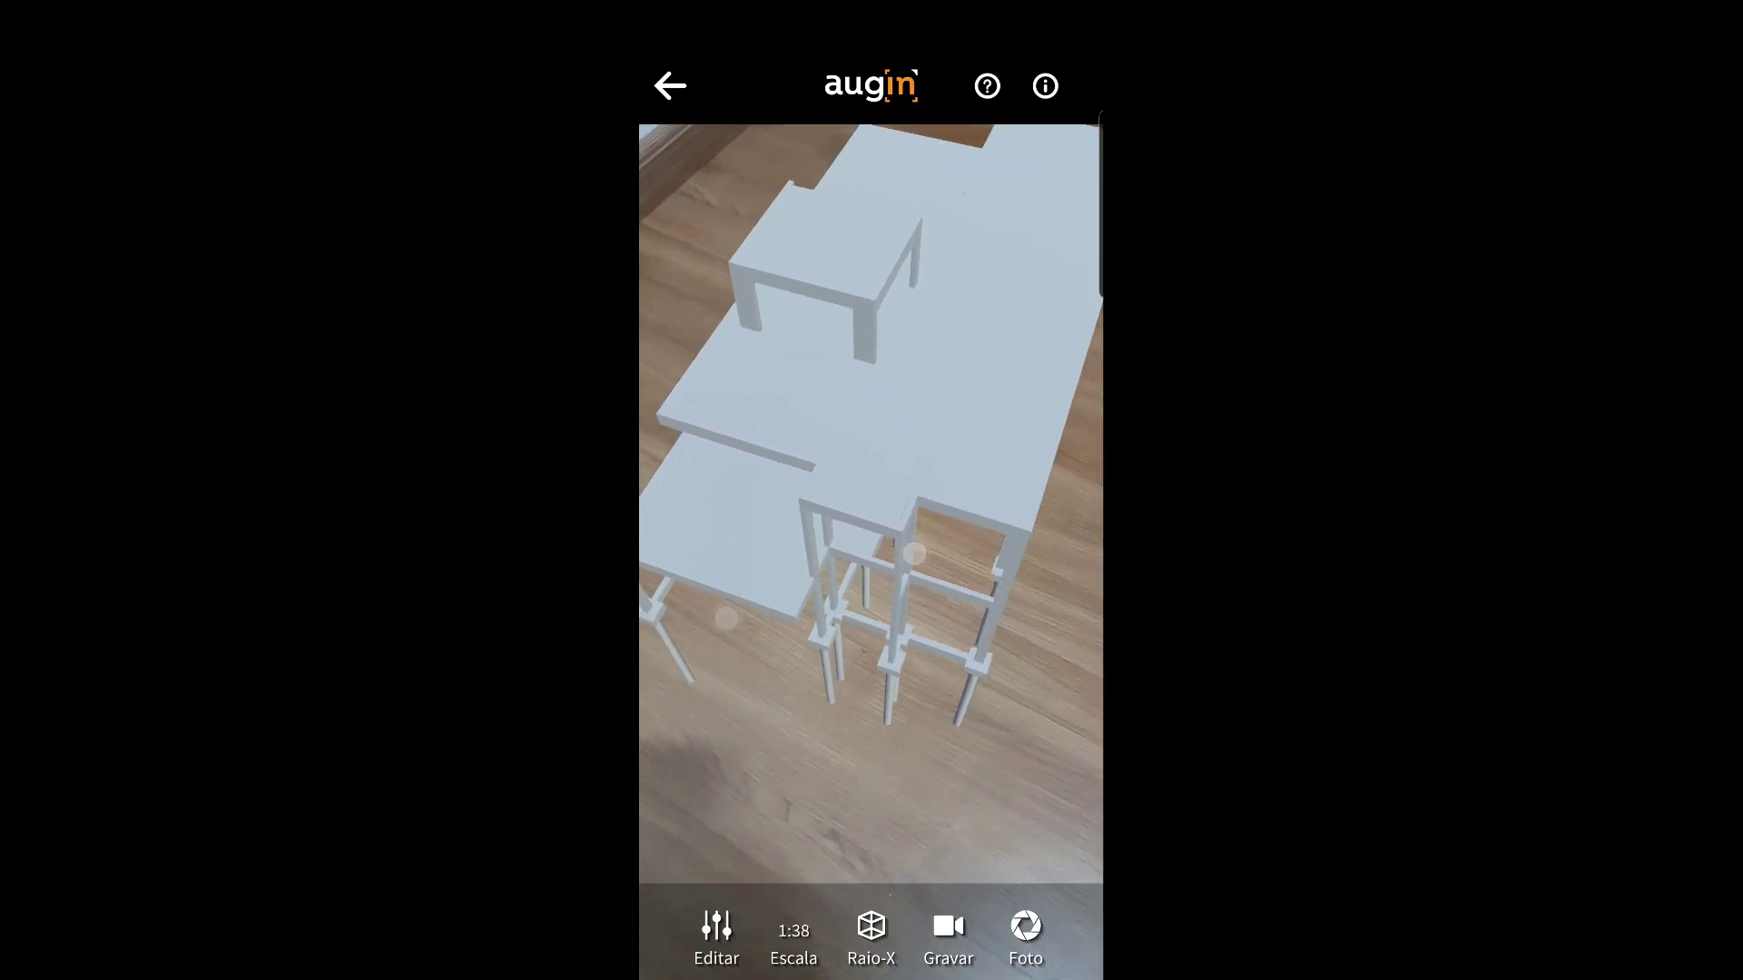
mouse_move(980, 514)
mouse_down()
mouse_move(890, 570)
mouse_move(857, 558)
mouse_up()
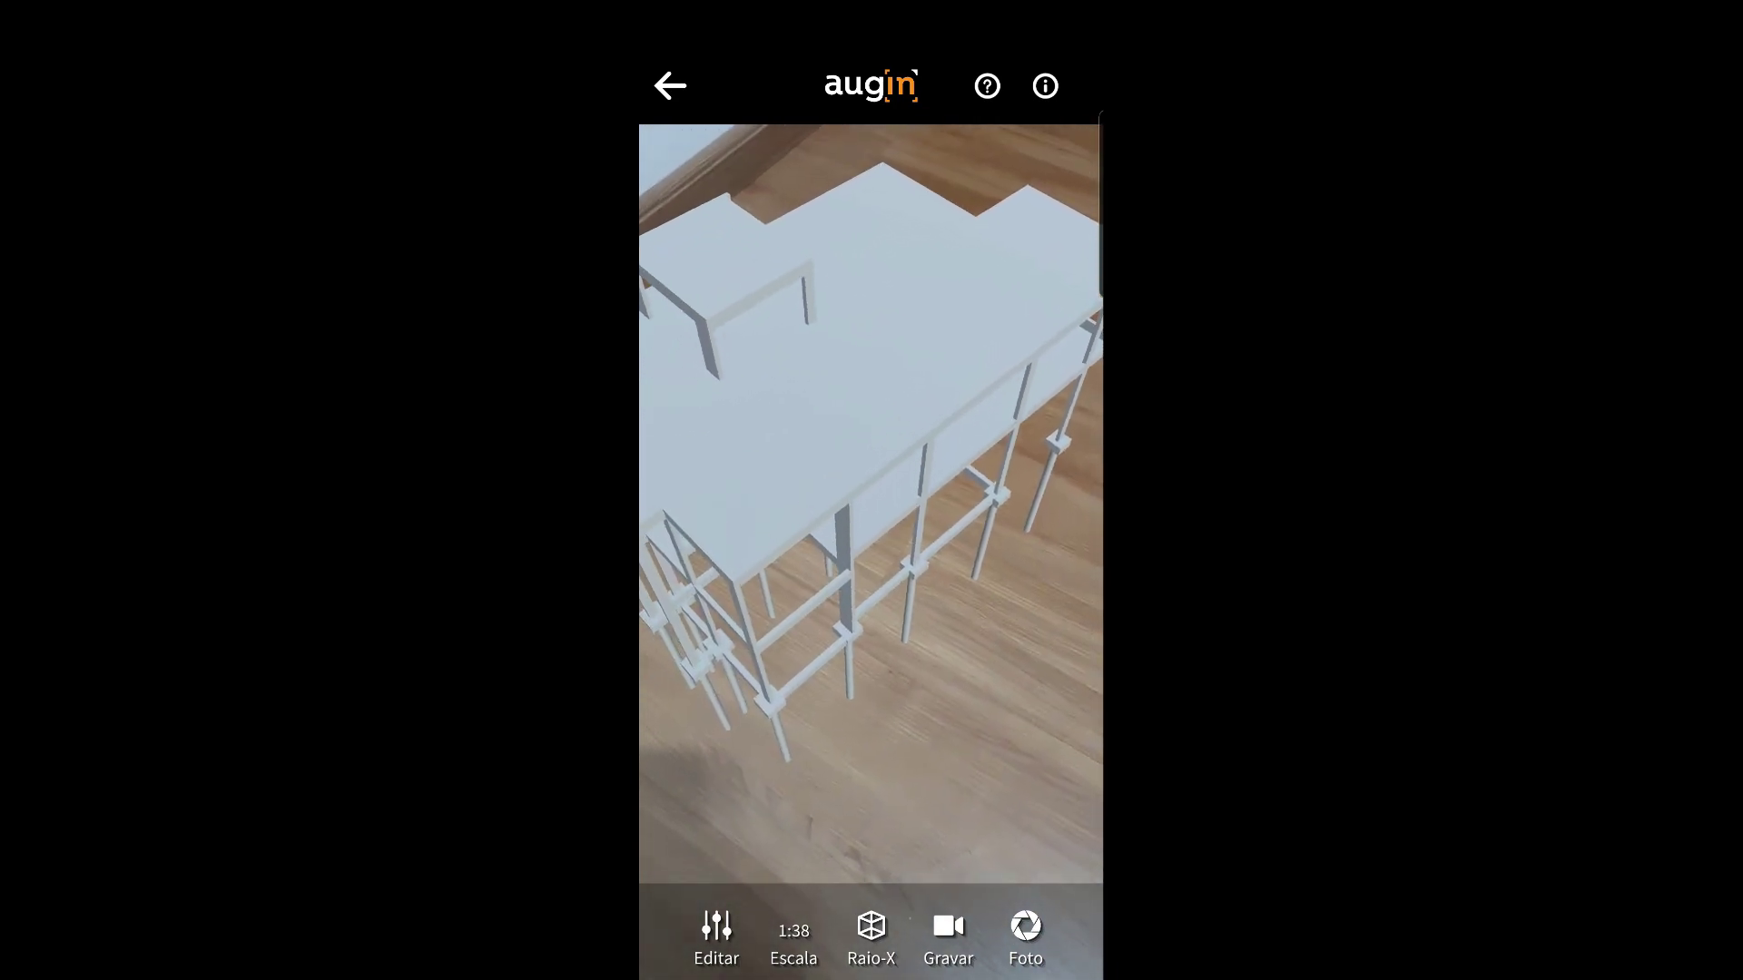
Step: Open slab L12's properties and scroll through Dados de identidade, Estrutural, Outros and Restrições
click(857, 558)
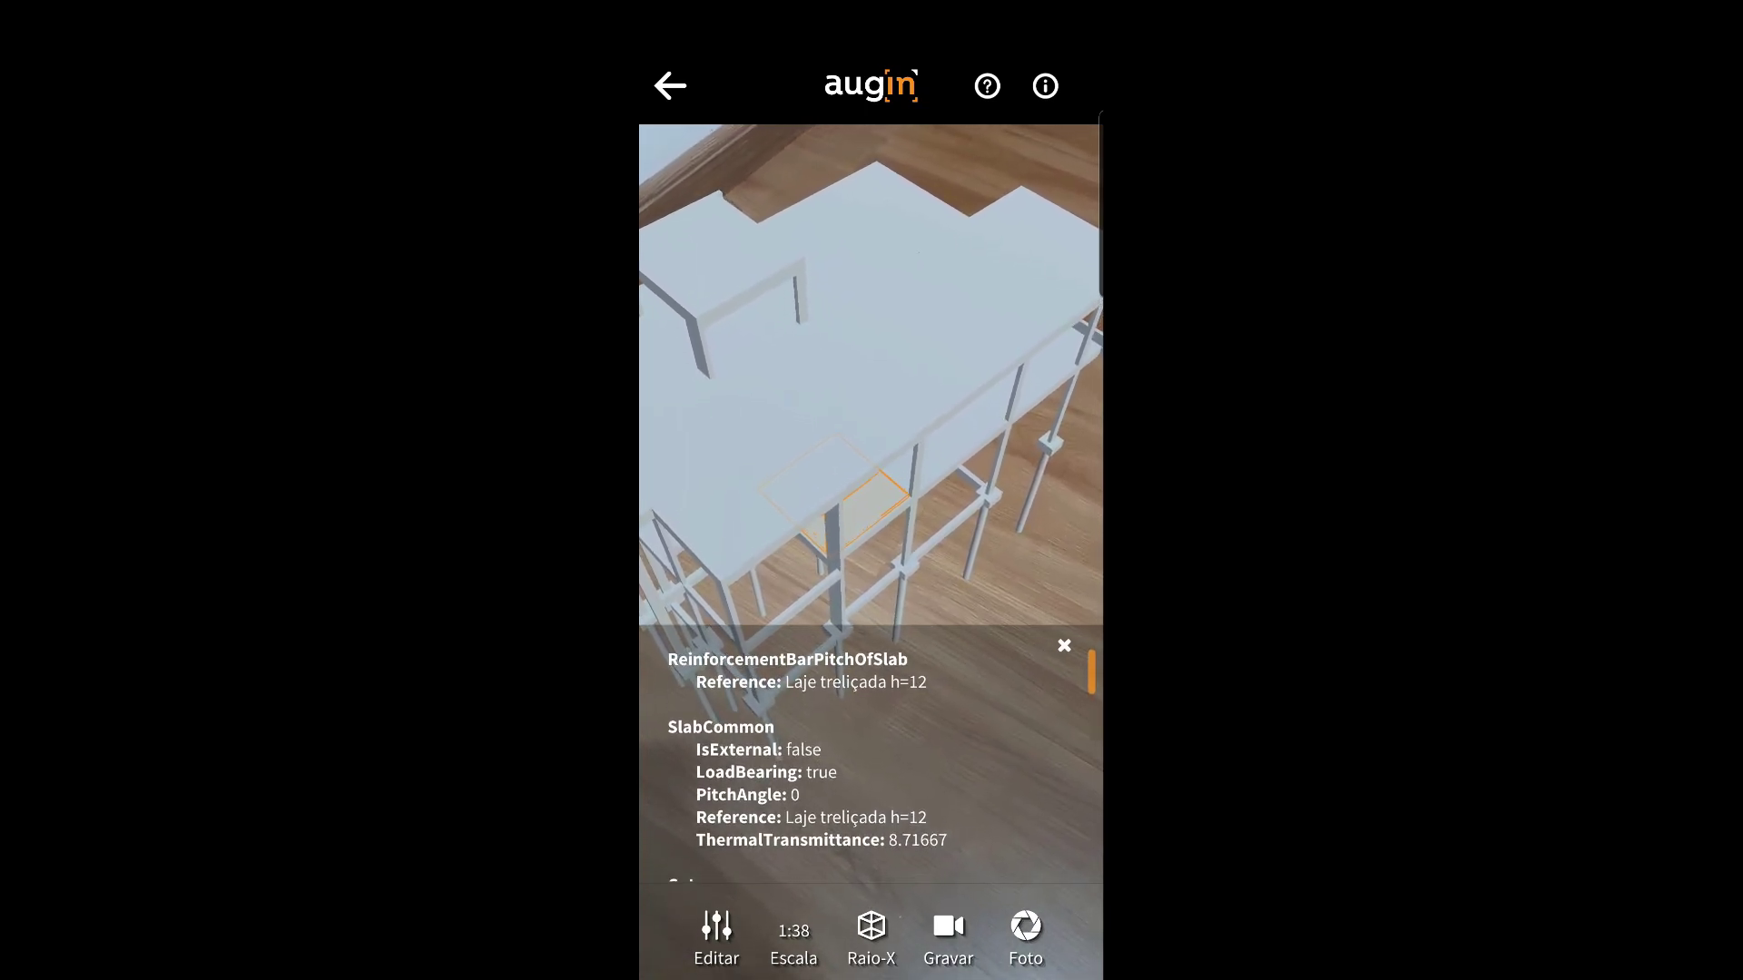
scroll(957, 717, down, 3)
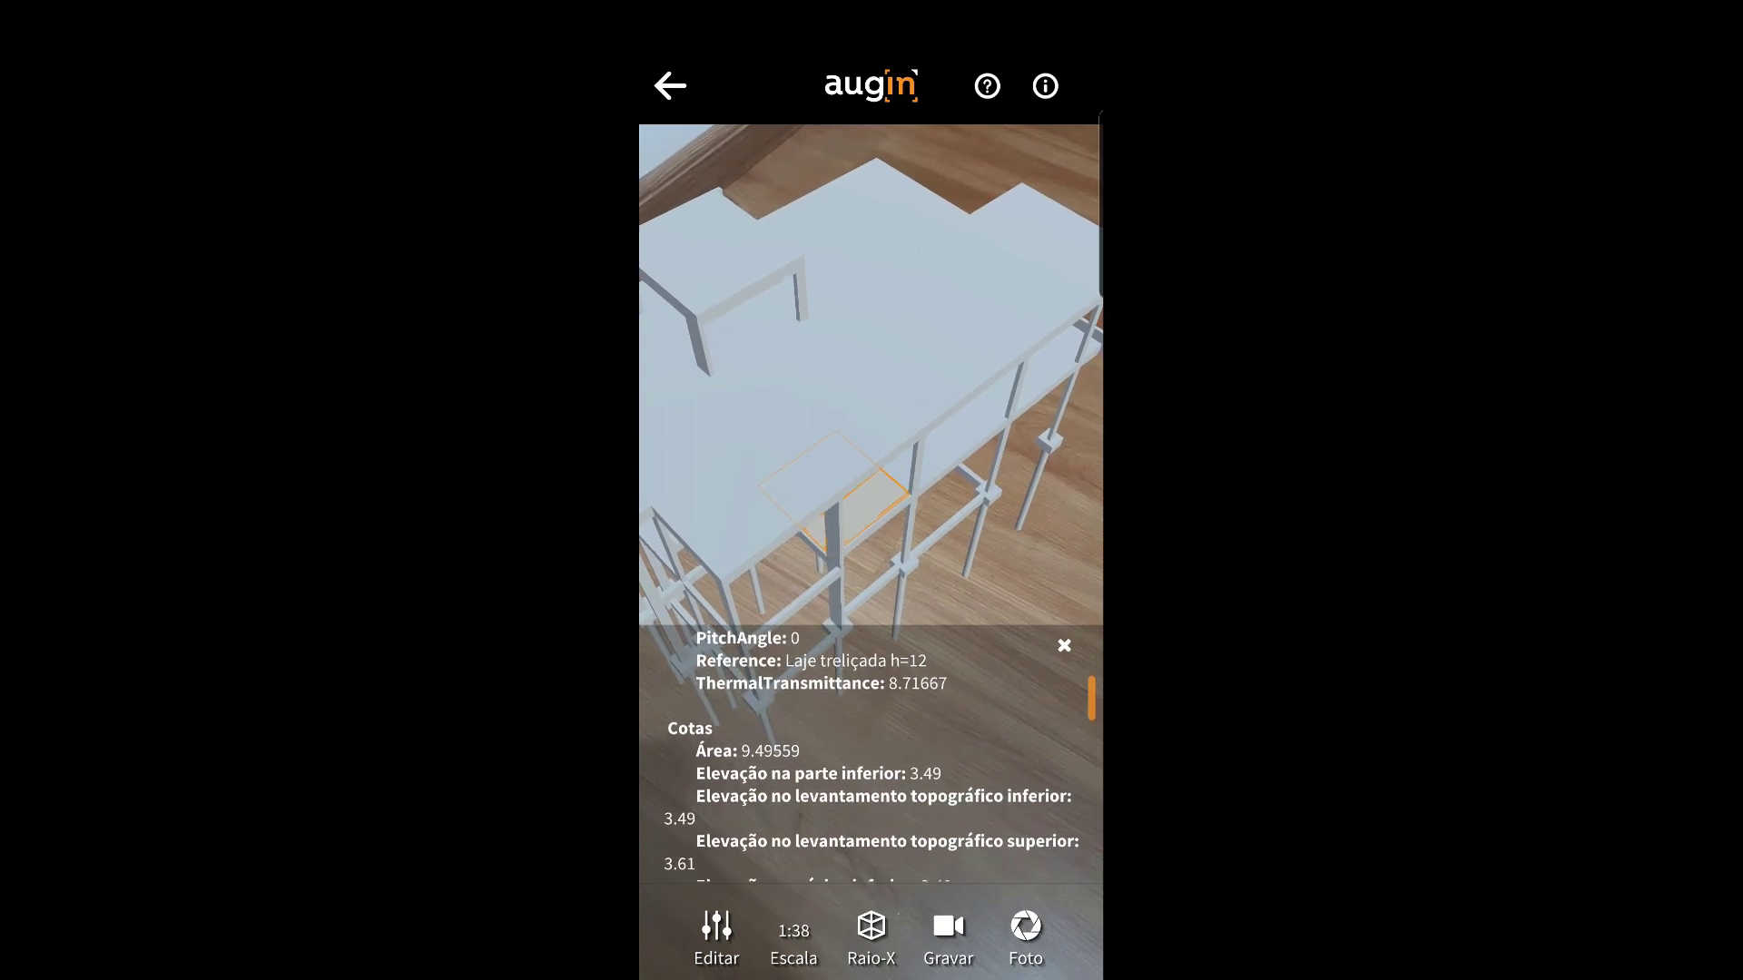
scroll(979, 698, down, 1)
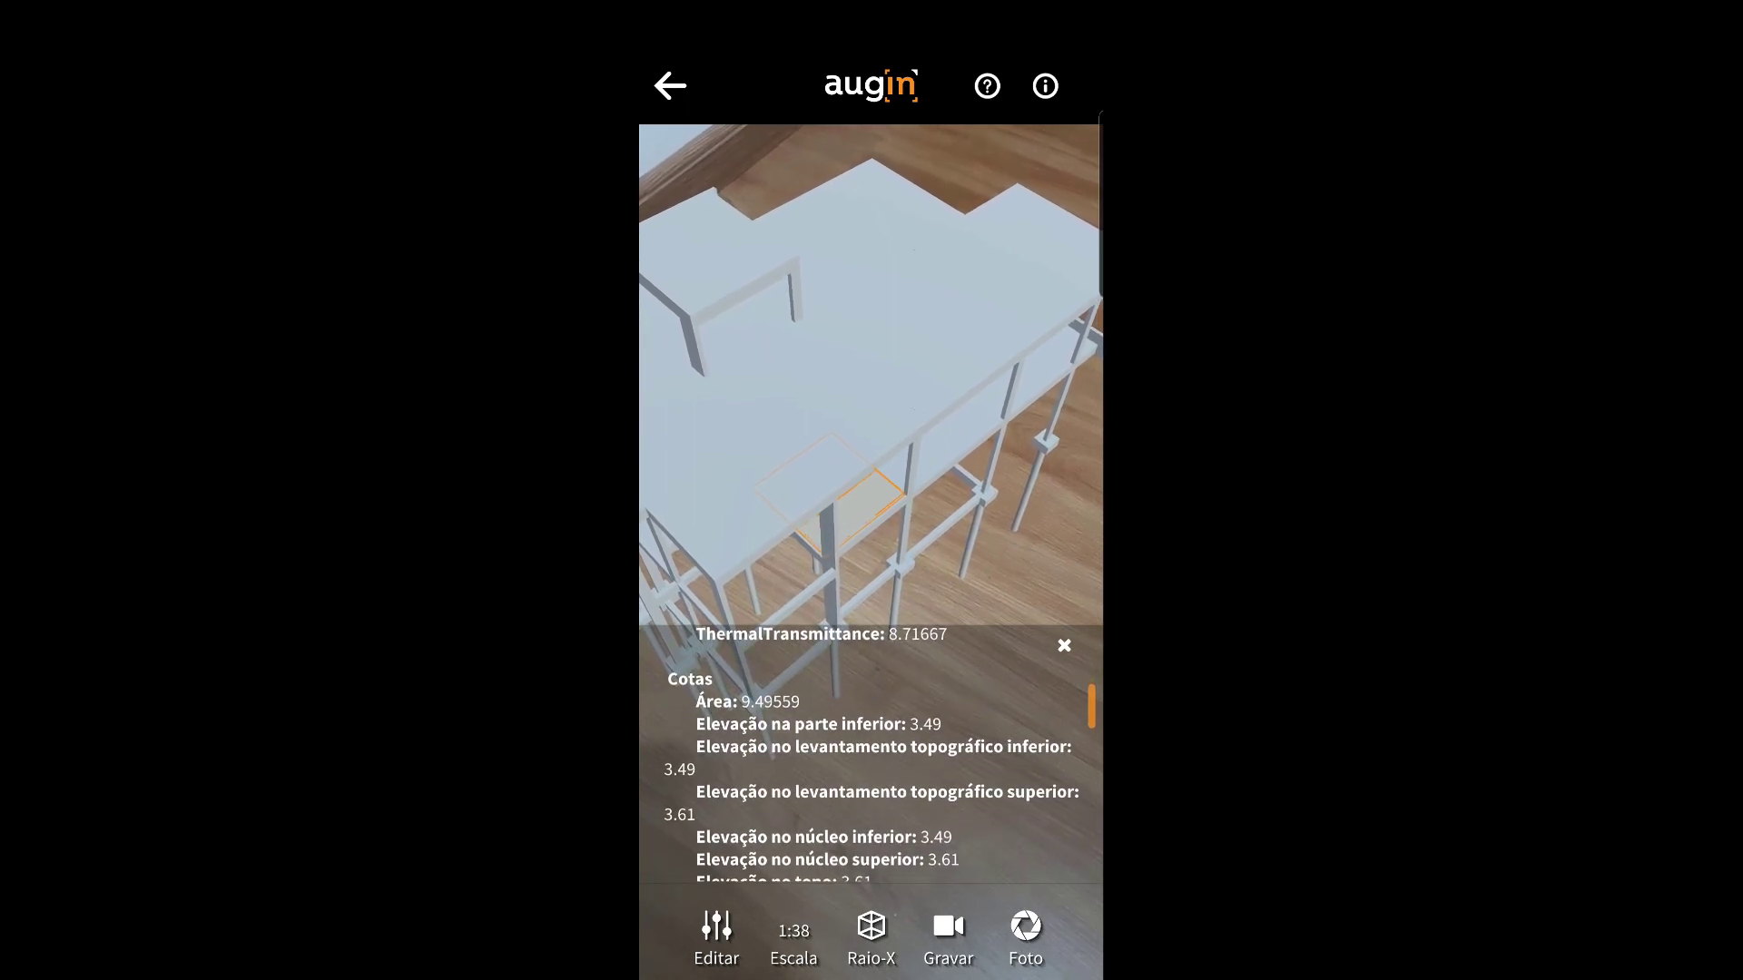
scroll(972, 700, down, 1)
scroll(972, 700, down, 1)
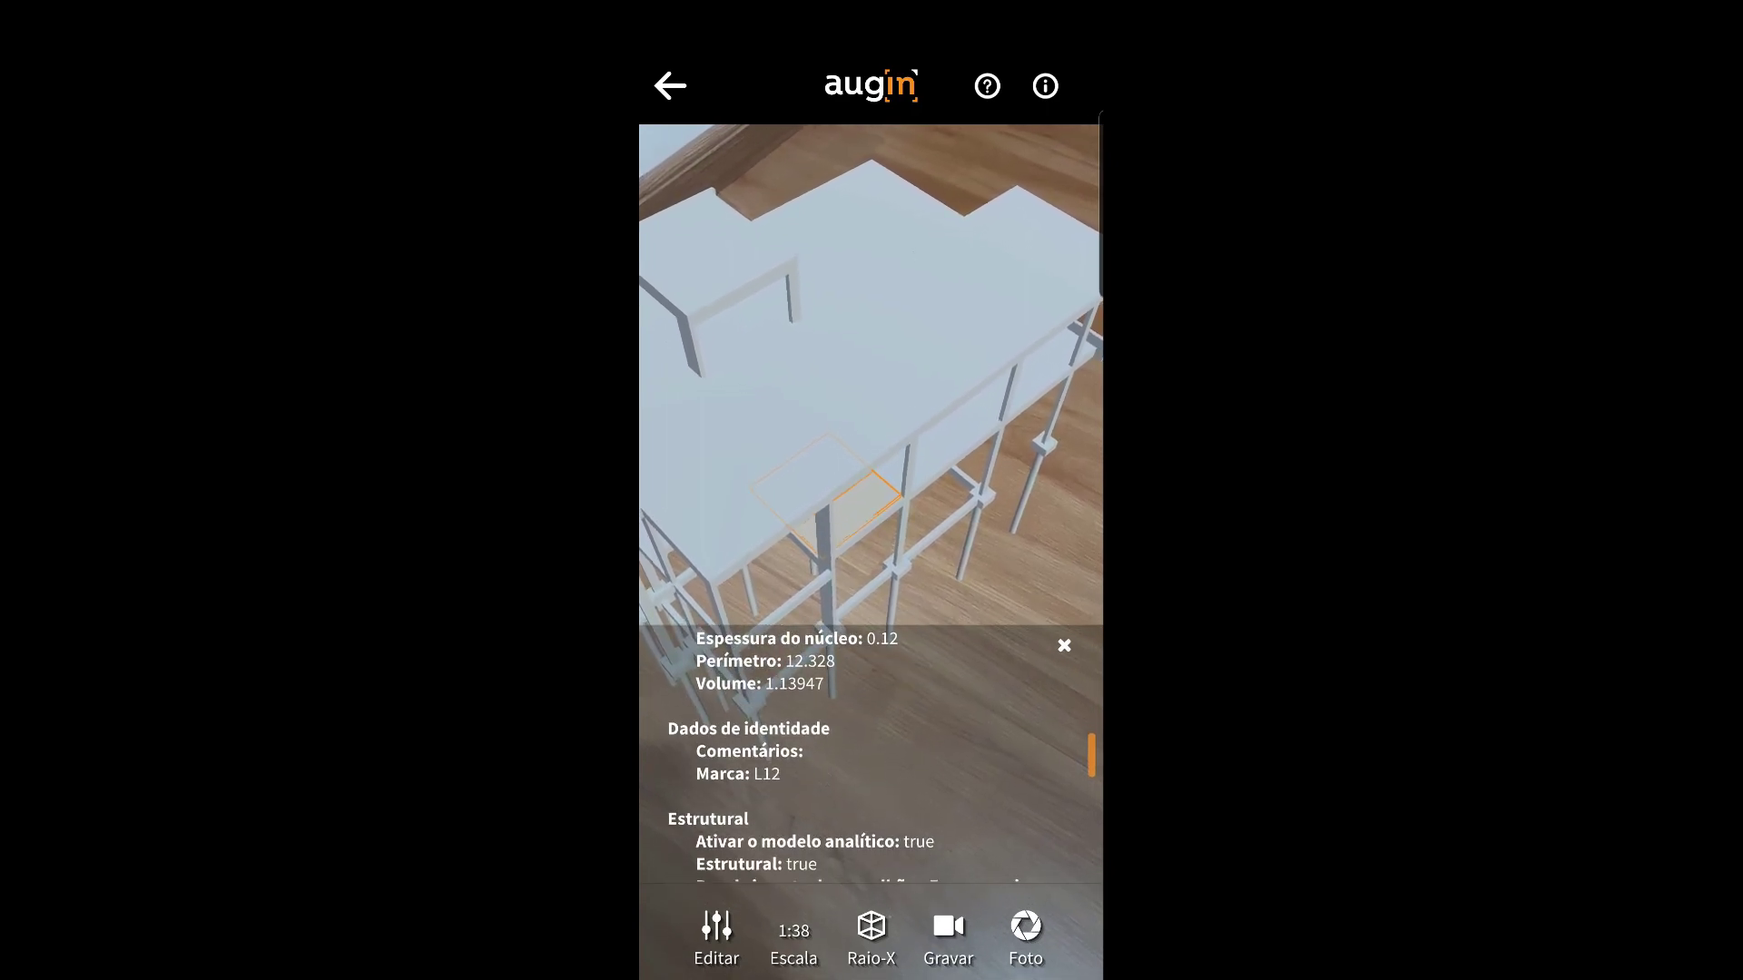
scroll(925, 714, down, 1)
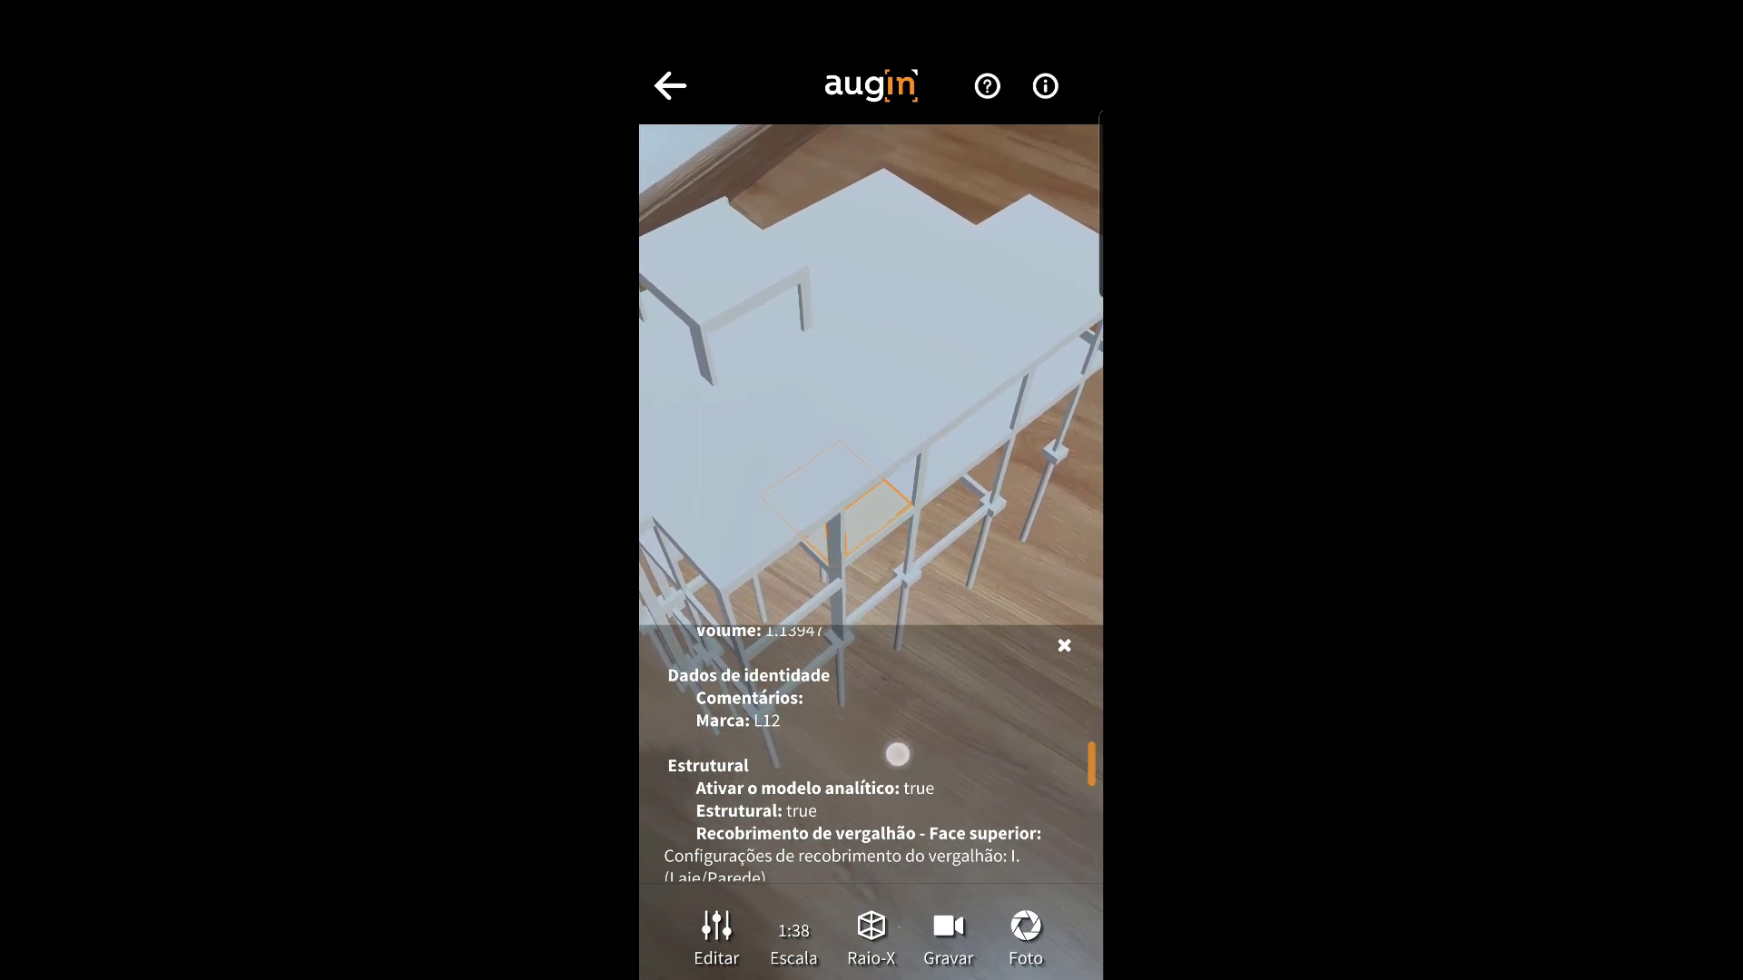
scroll(897, 754, down, 2)
scroll(895, 705, down, 1)
scroll(902, 716, down, 1)
scroll(935, 701, down, 1)
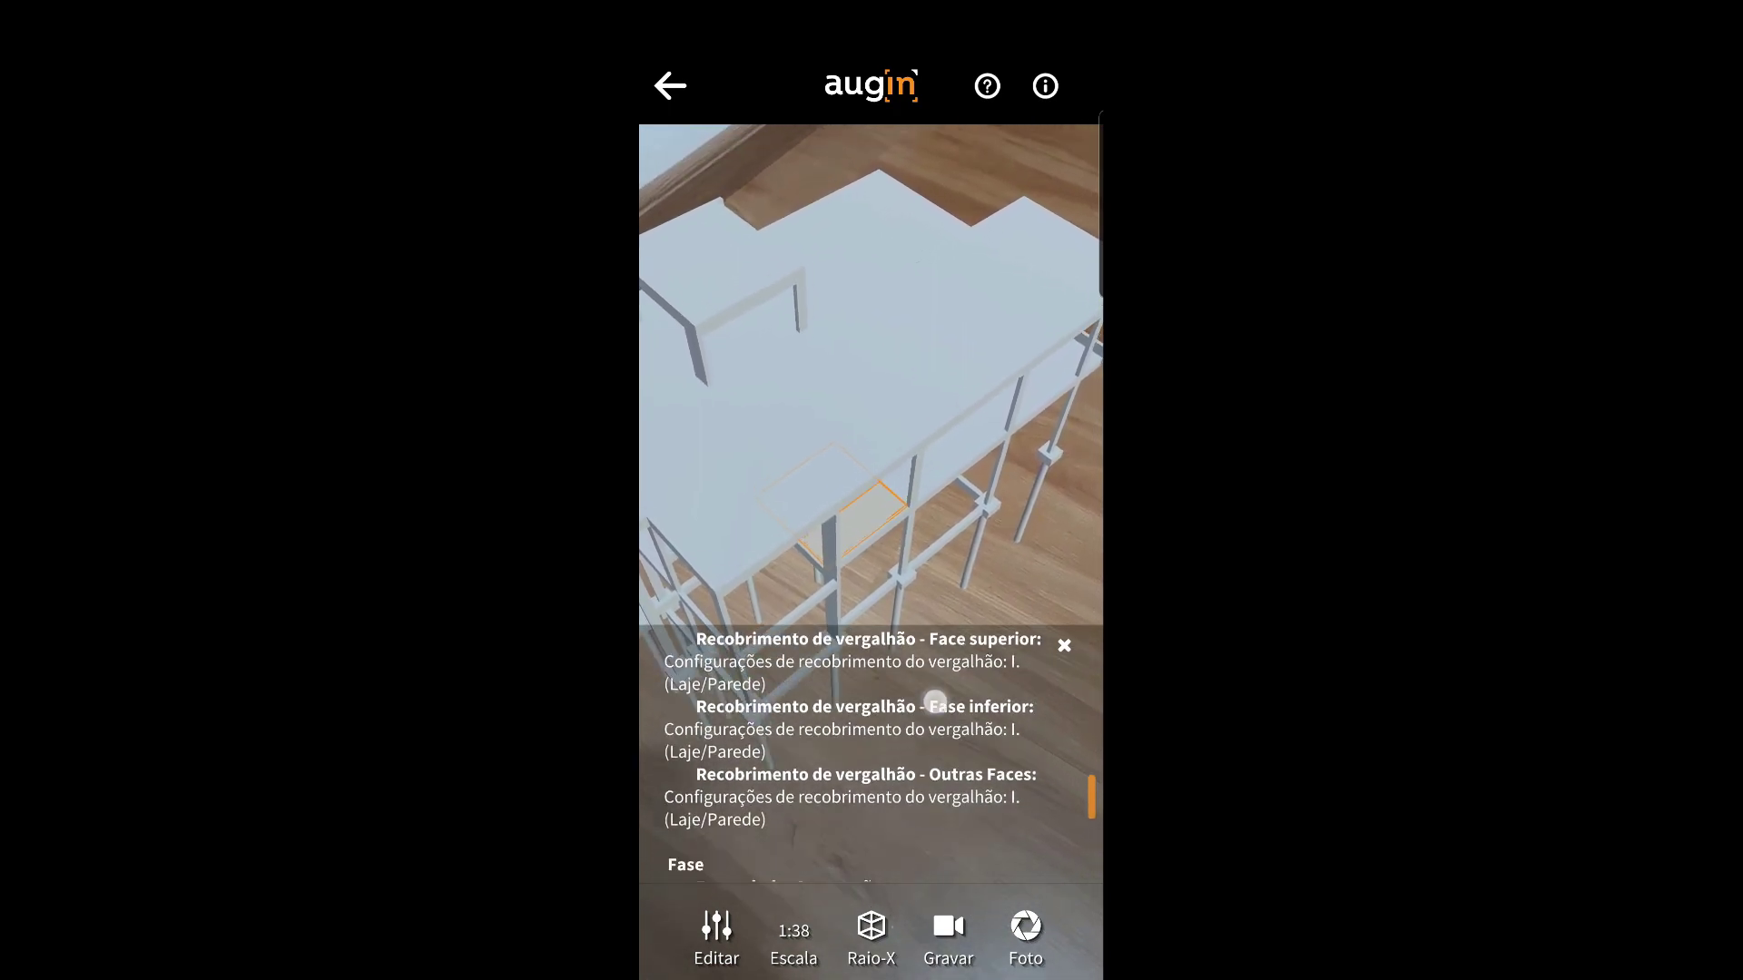
scroll(935, 702, down, 1)
scroll(945, 778, down, 2)
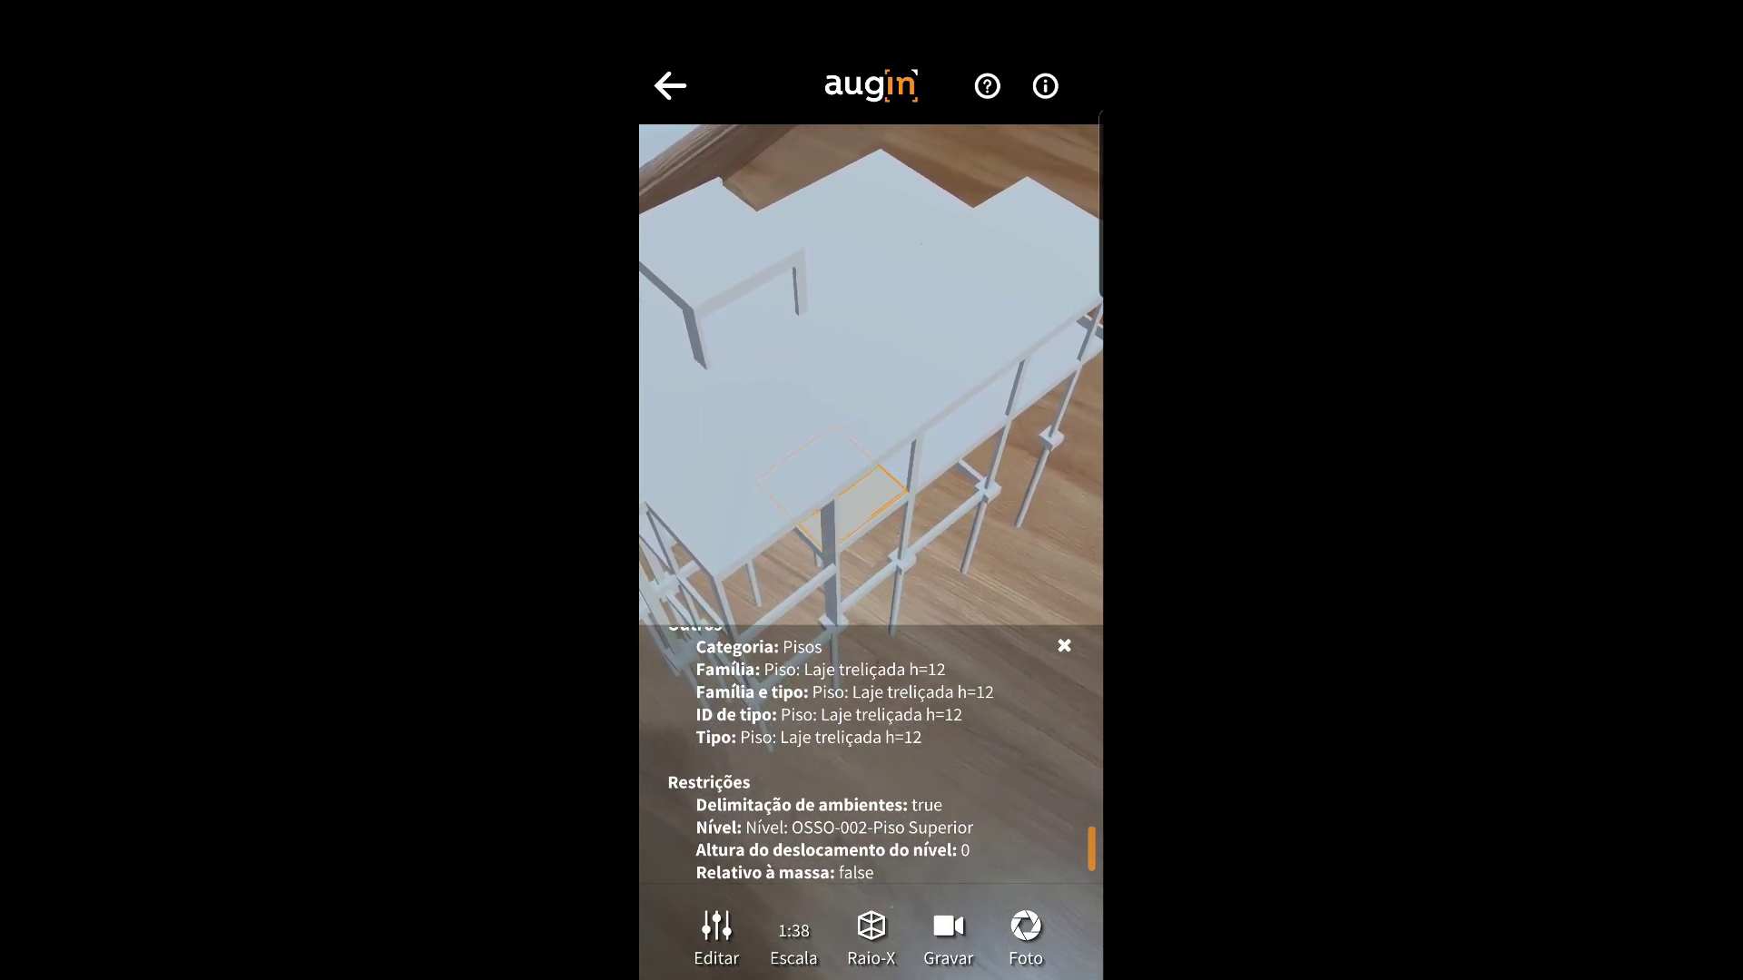
scroll(871, 753, up, 2)
scroll(871, 753, up, 2)
Step: Close the slab panel, enlarge to 1:22.5, and review beam V16's Materiais and Outros properties
click(1064, 645)
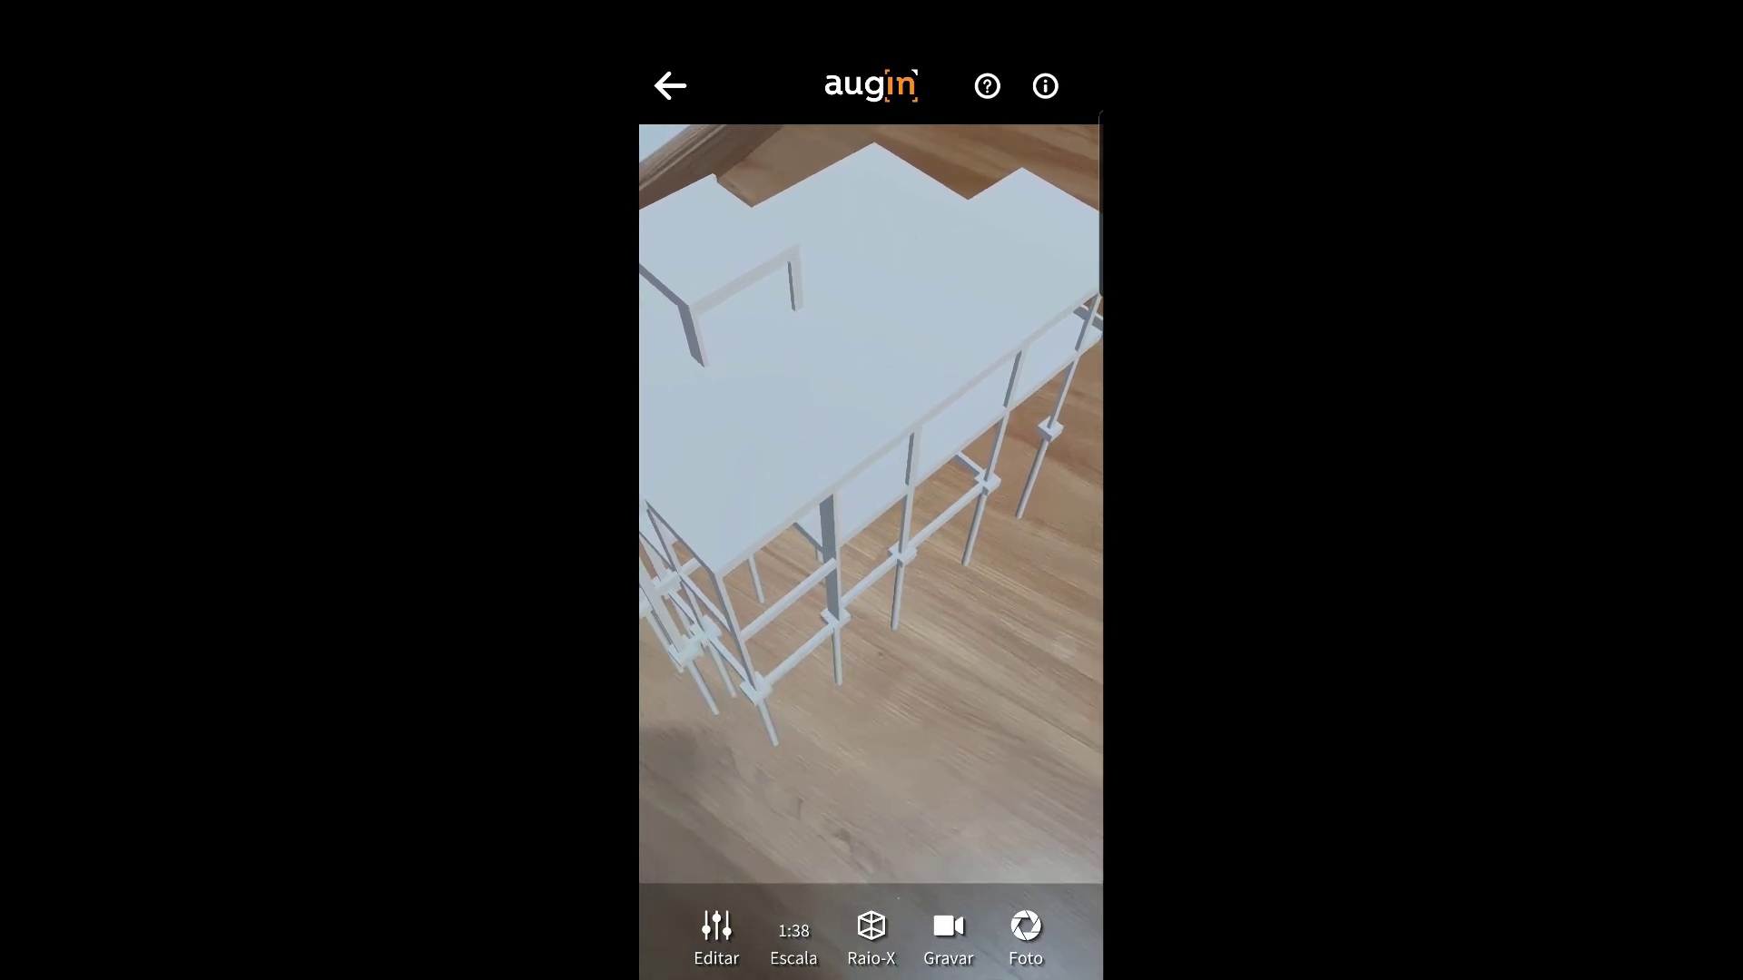
mouse_move(960, 481)
mouse_down()
mouse_move(885, 363)
mouse_move(920, 255)
mouse_move(911, 412)
mouse_up()
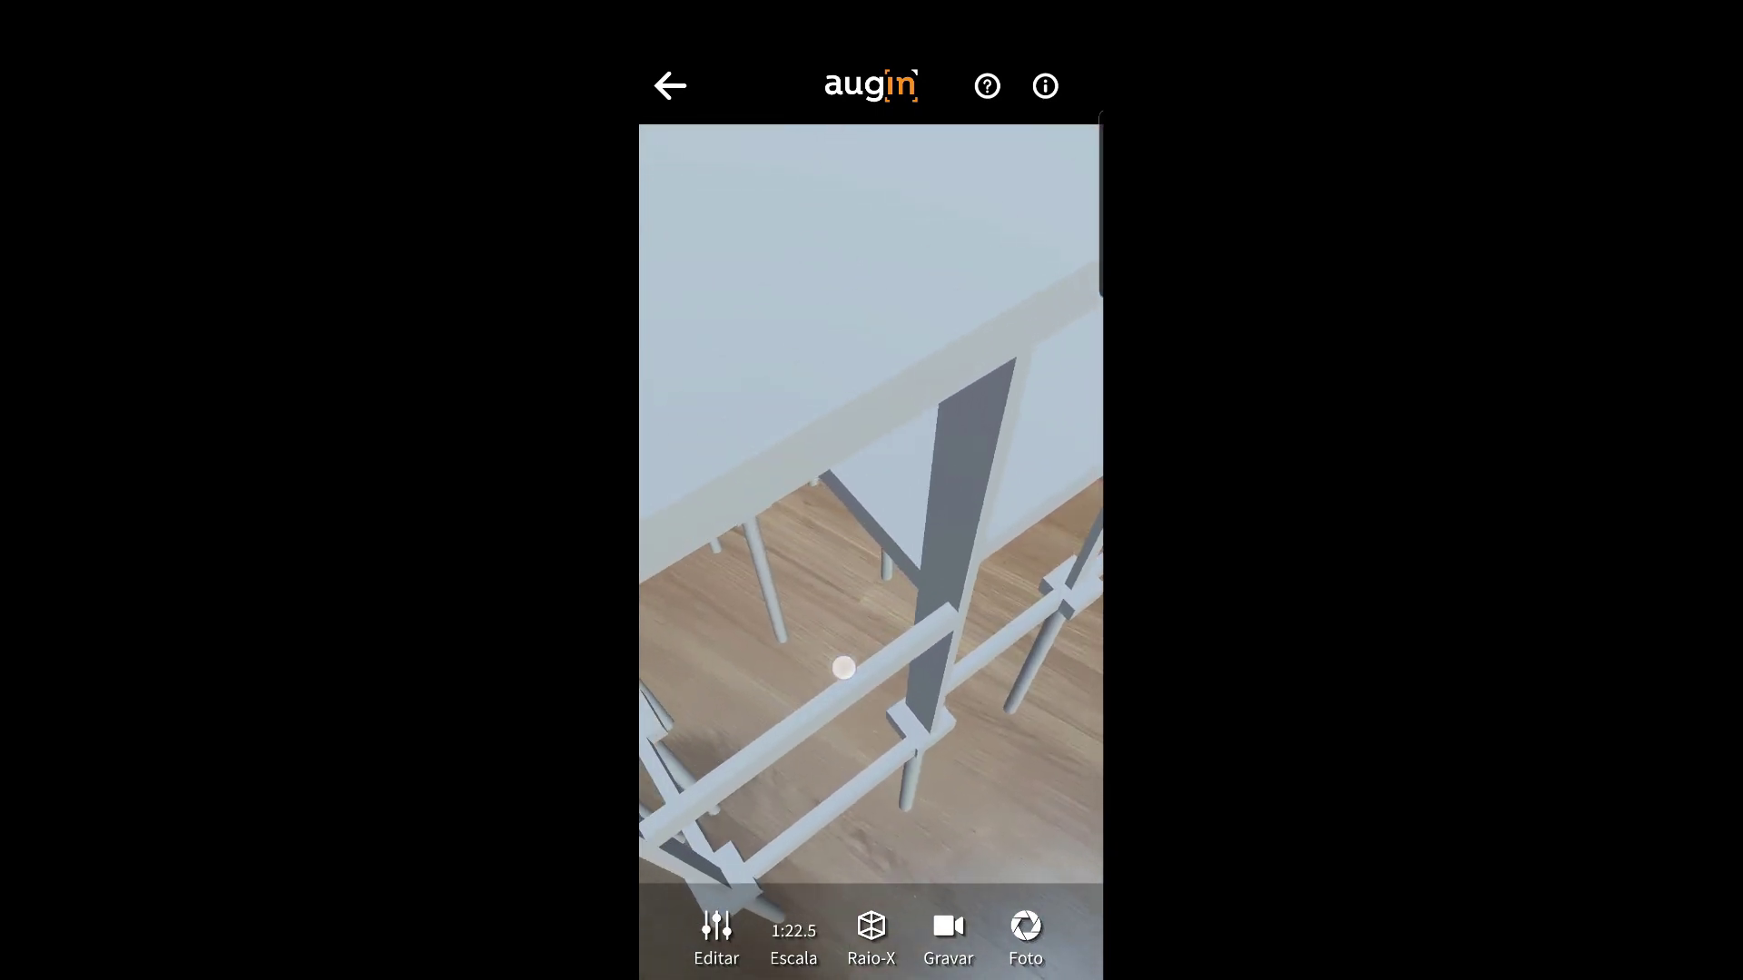
click(799, 753)
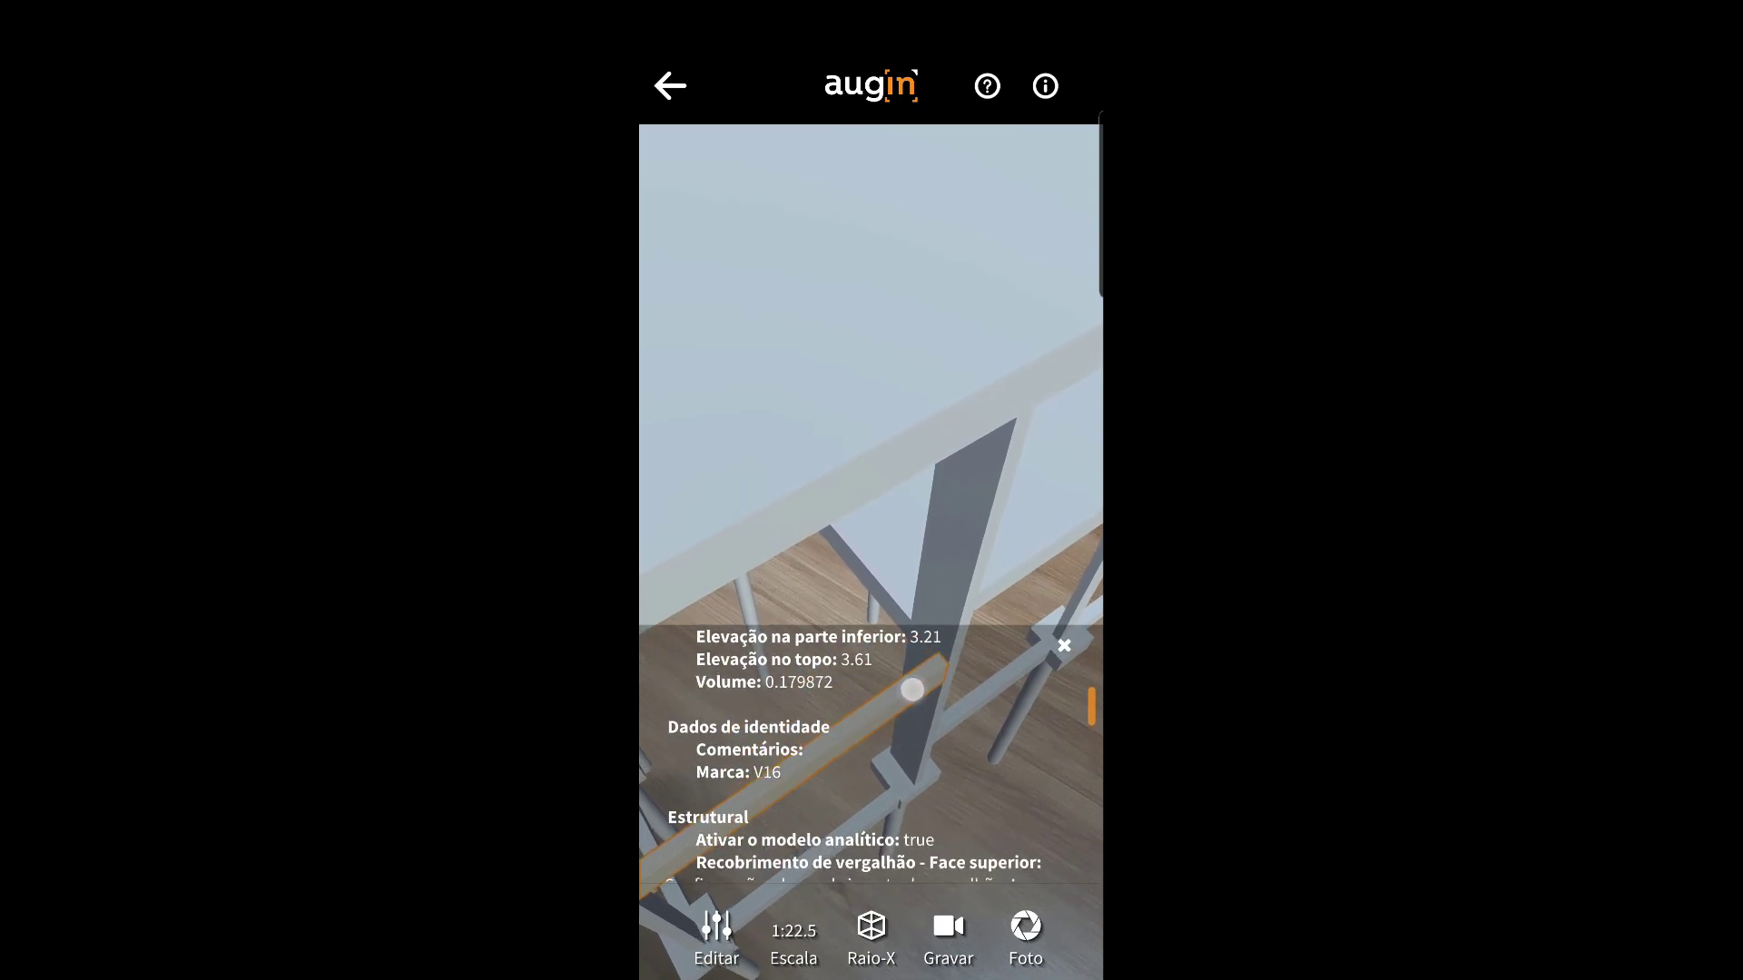
drag(913, 690, 912, 652)
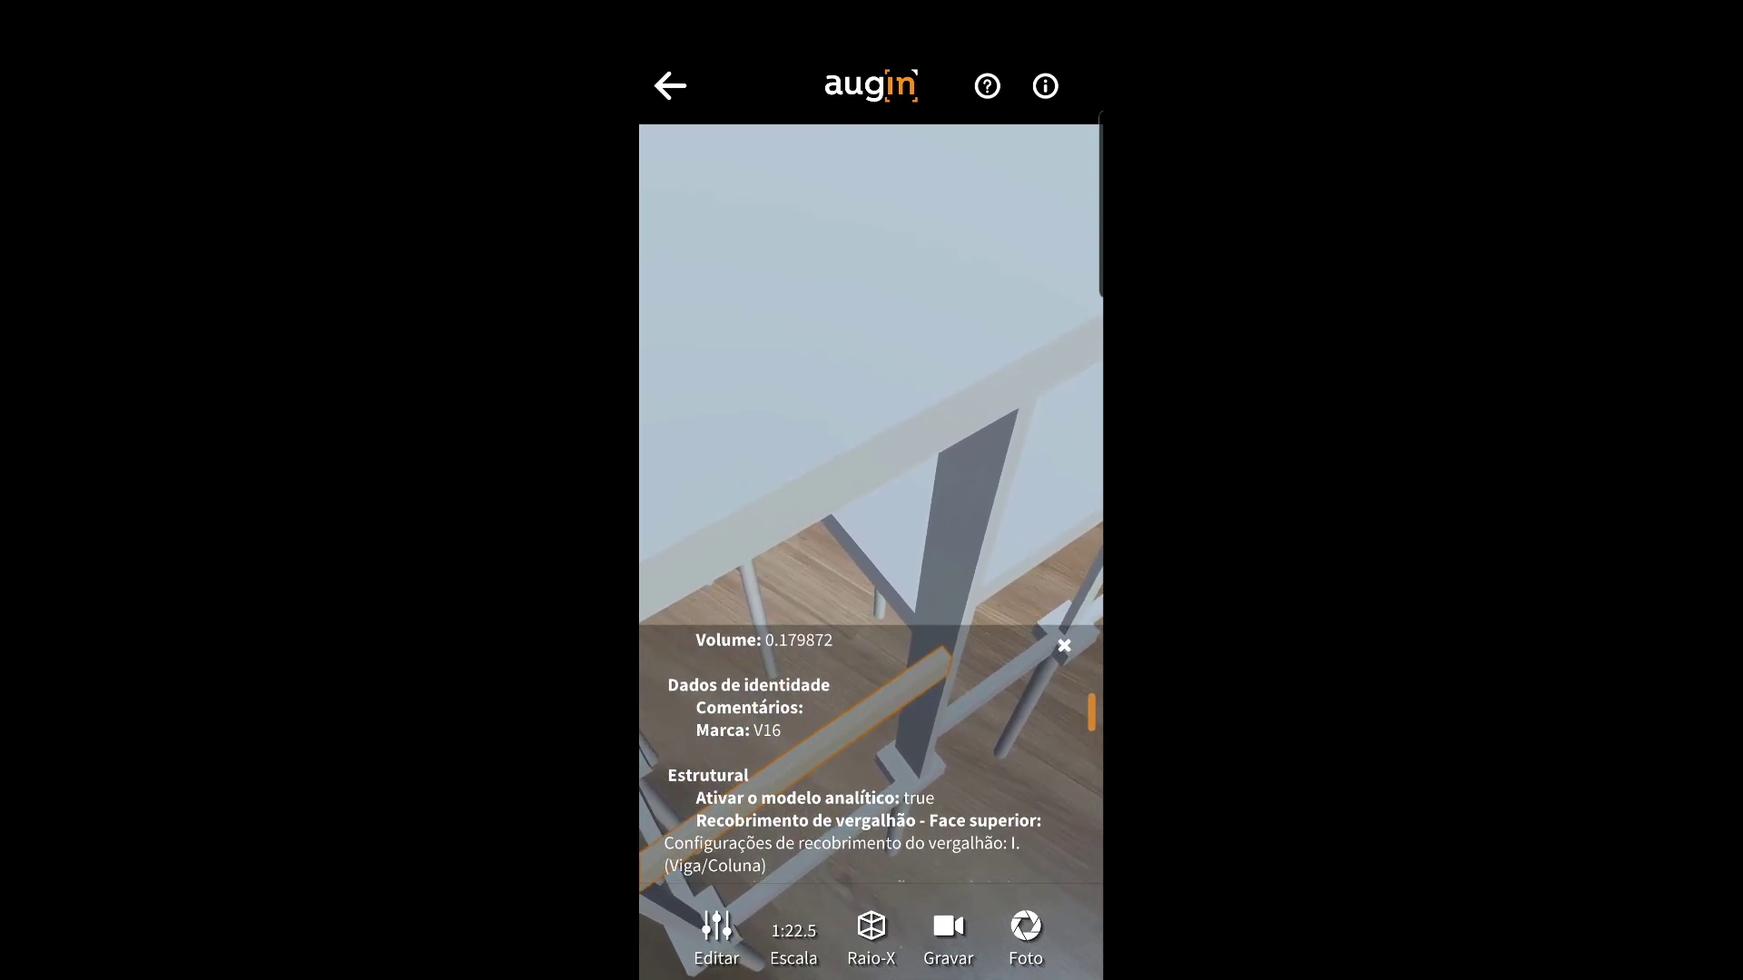
mouse_move(904, 748)
mouse_down()
mouse_move(932, 733)
mouse_move(936, 635)
mouse_up()
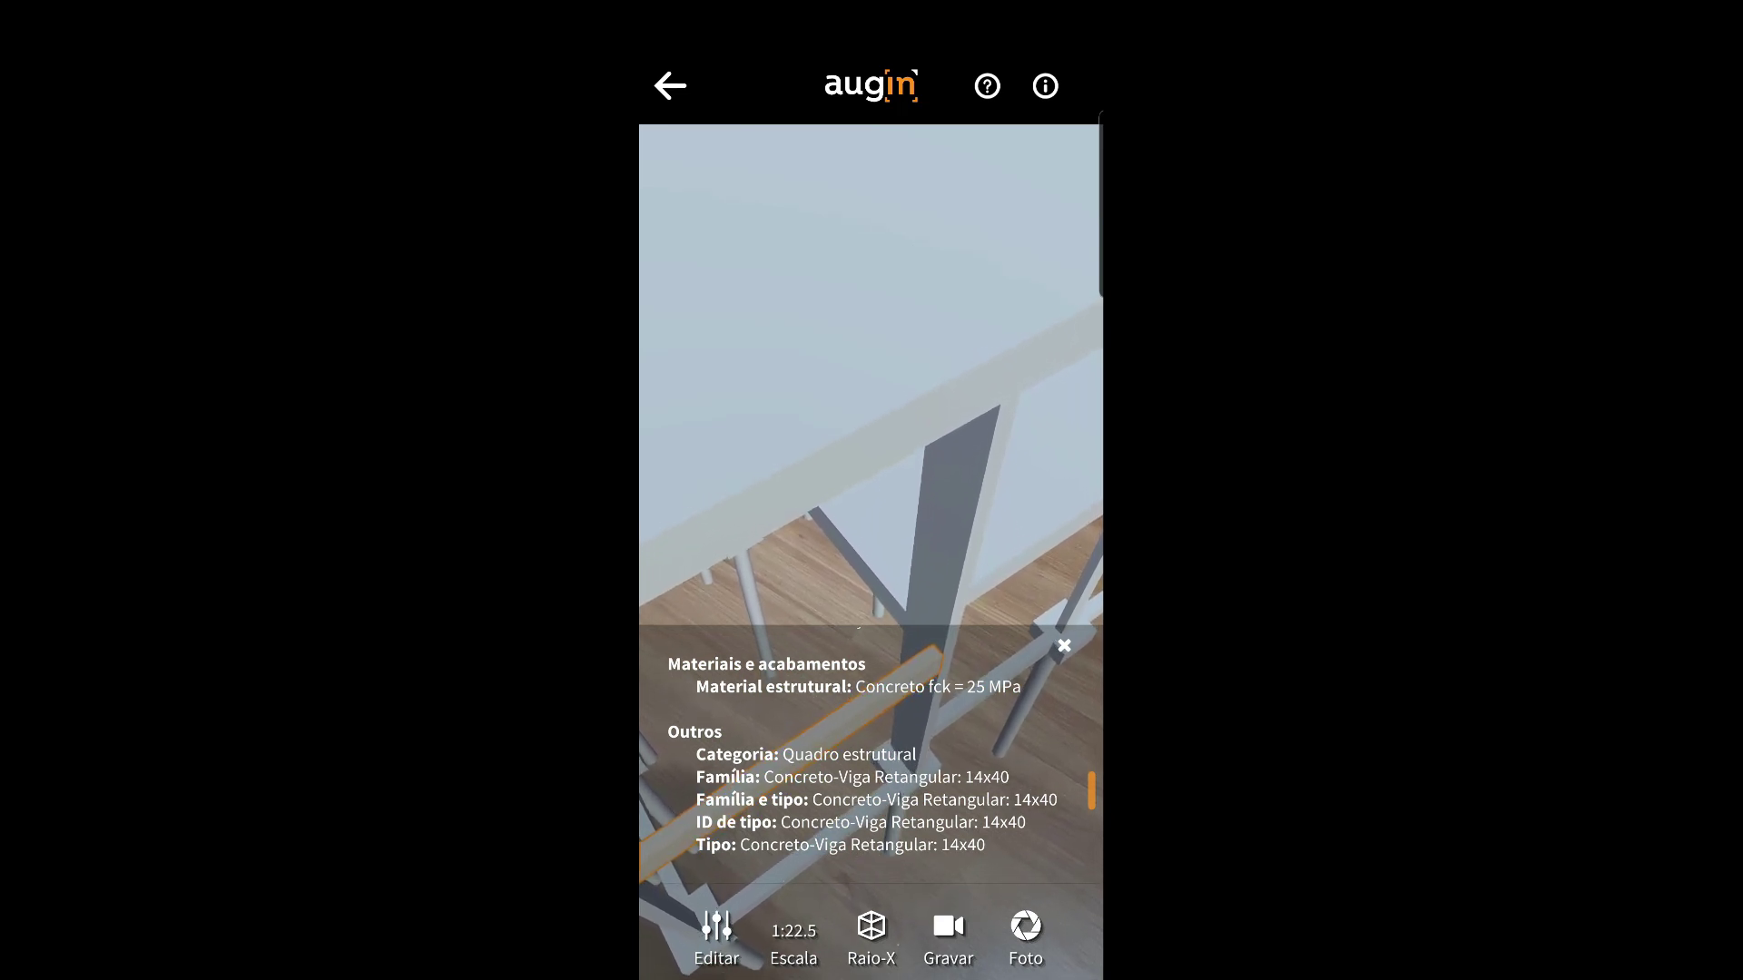
Step: Review the 14 x 30 concrete column's Outros, Restrições and Material properties, then close them
click(1064, 645)
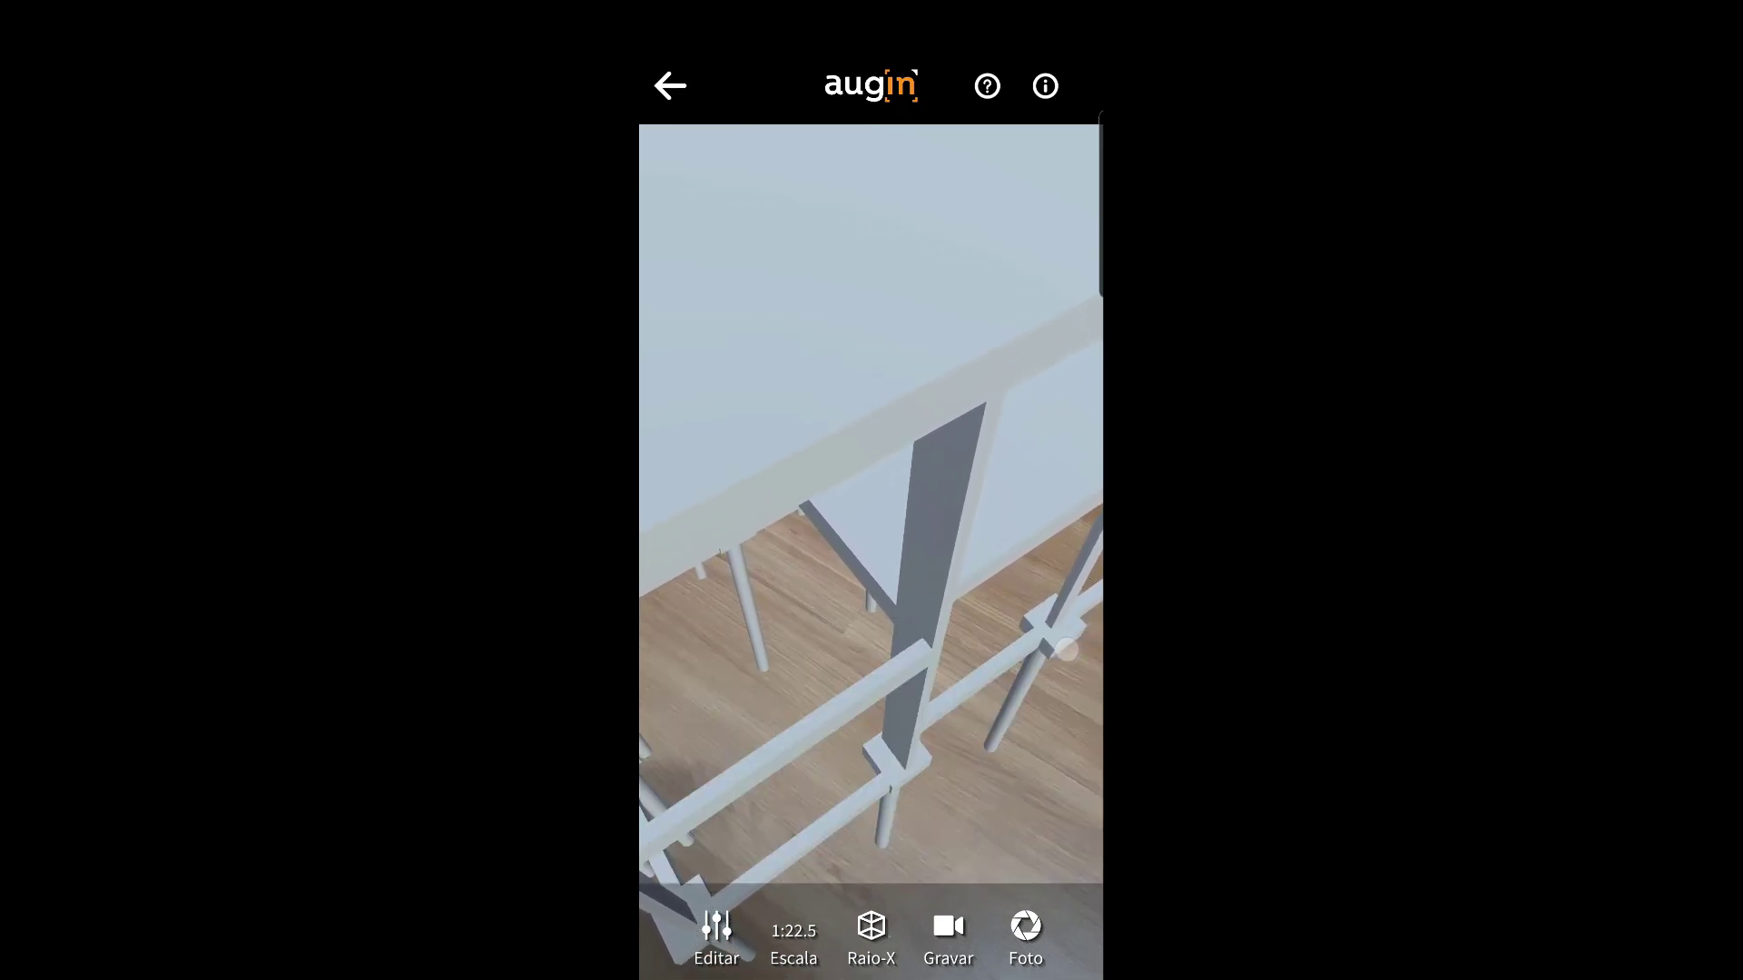
click(918, 622)
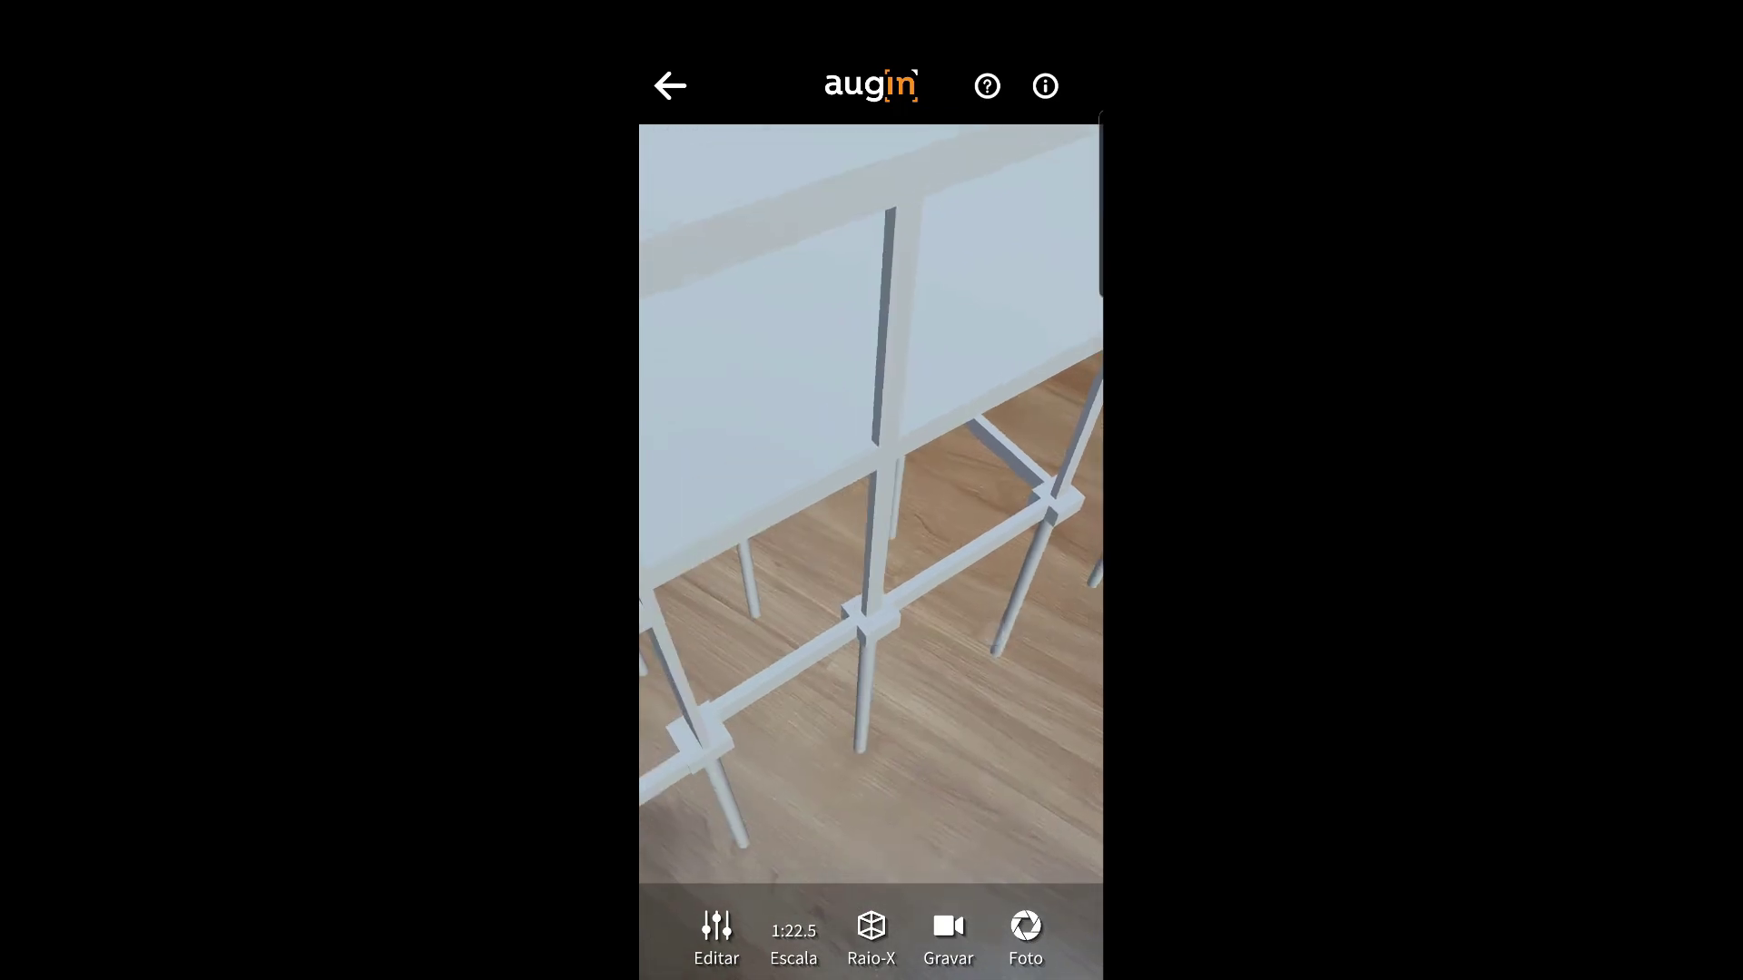
click(873, 350)
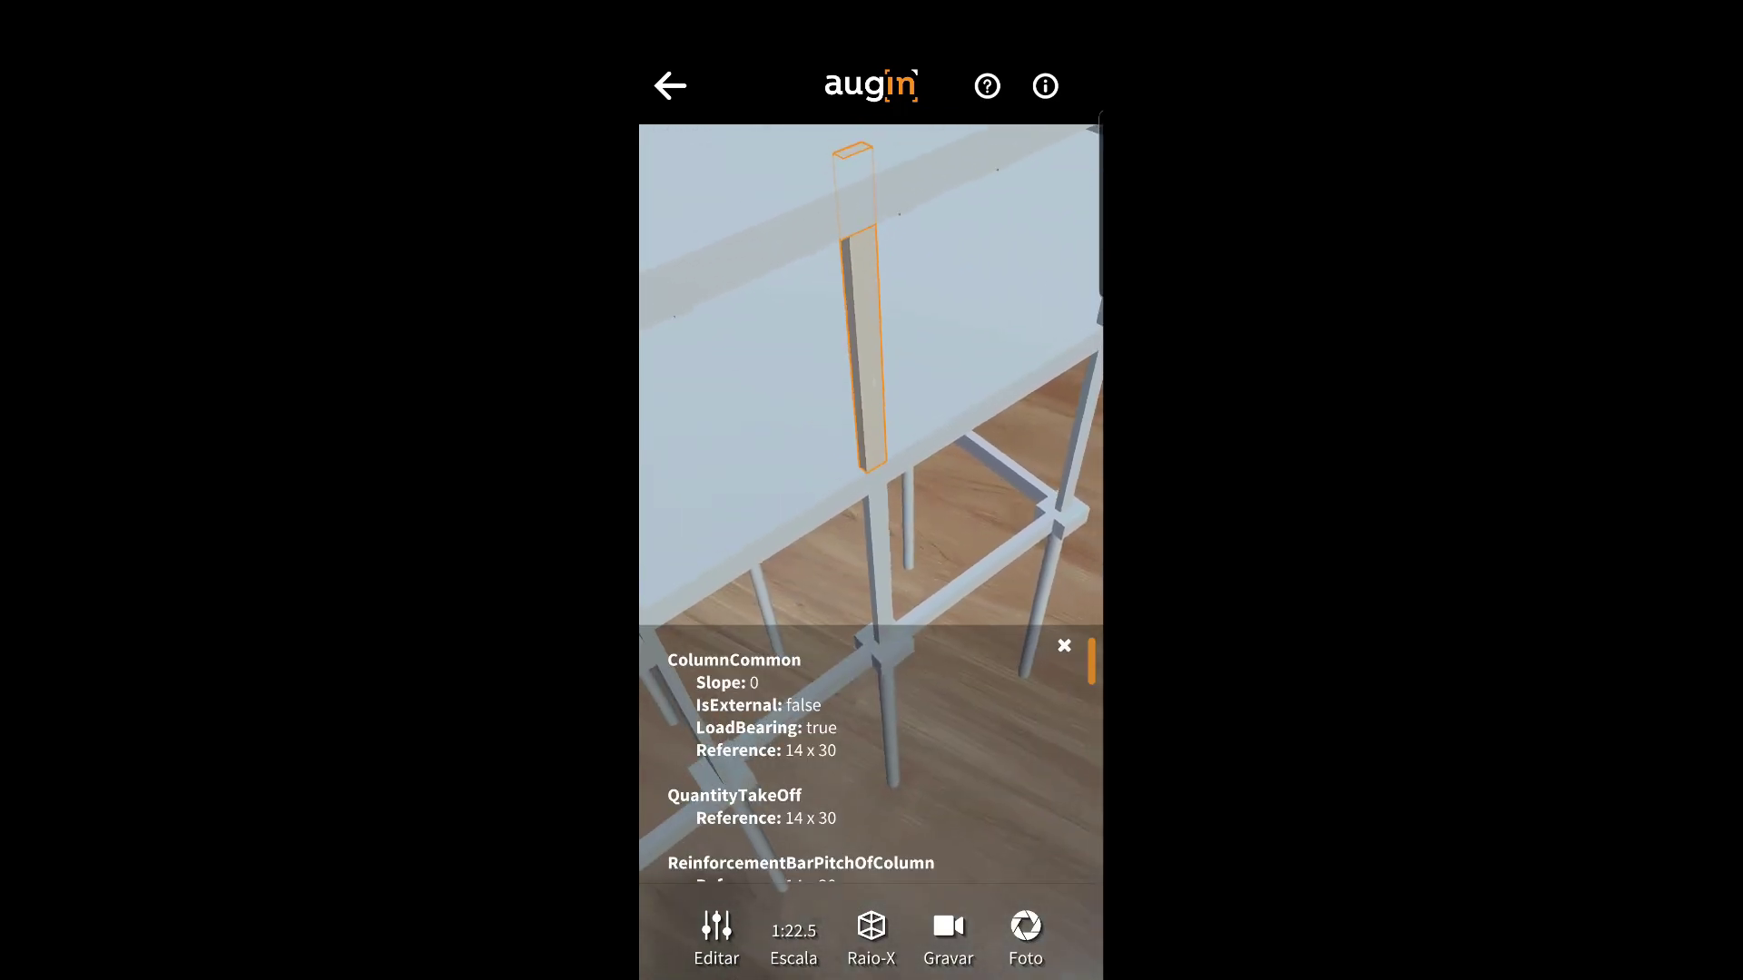
drag(924, 748, 926, 711)
drag(929, 779, 944, 672)
mouse_move(935, 738)
mouse_down()
mouse_move(934, 689)
mouse_move(959, 689)
mouse_up()
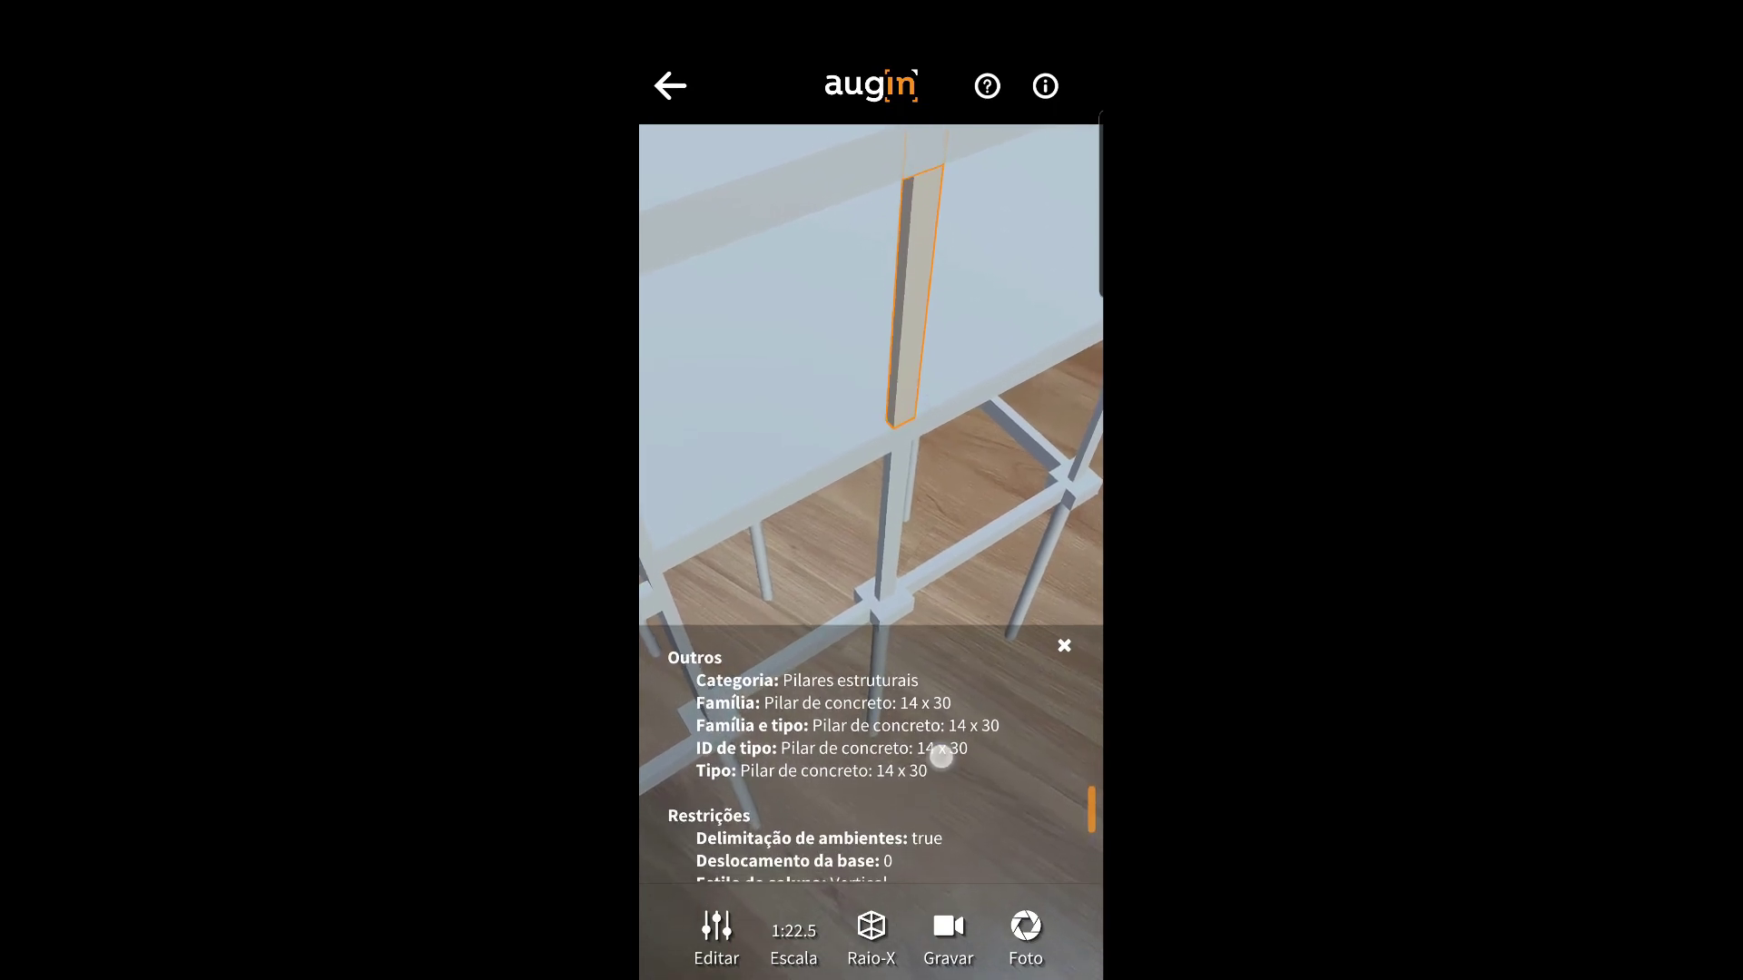
drag(940, 757, 942, 672)
drag(950, 788, 953, 670)
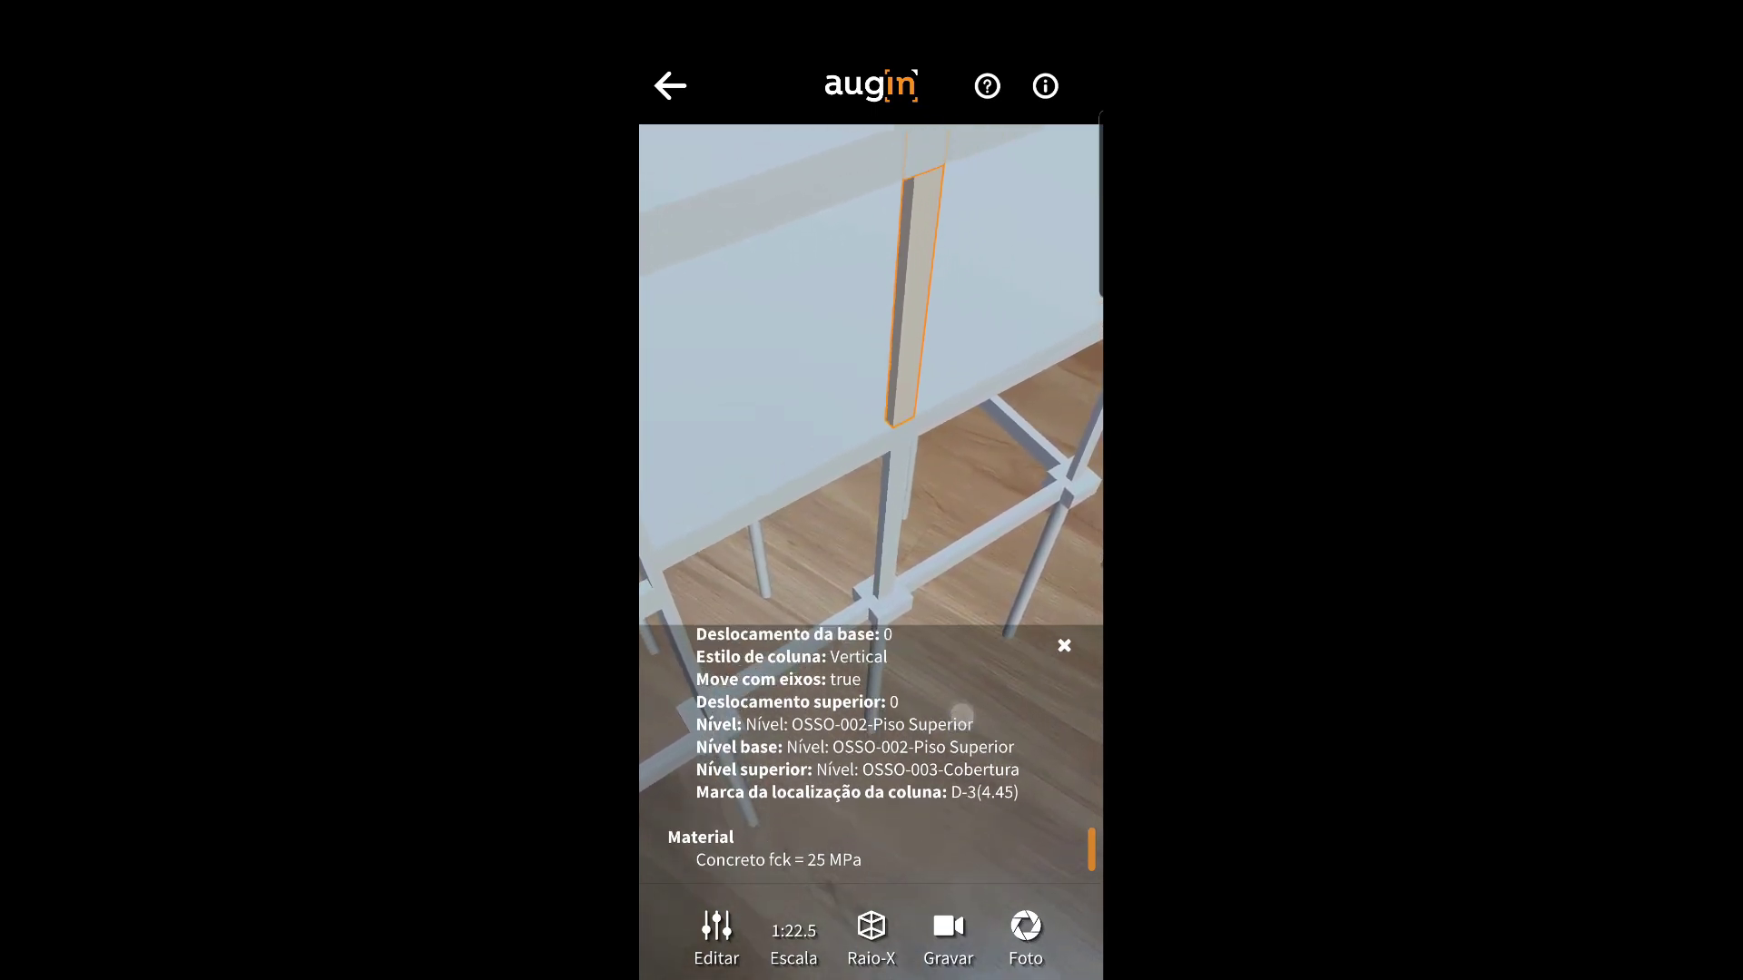
click(1065, 645)
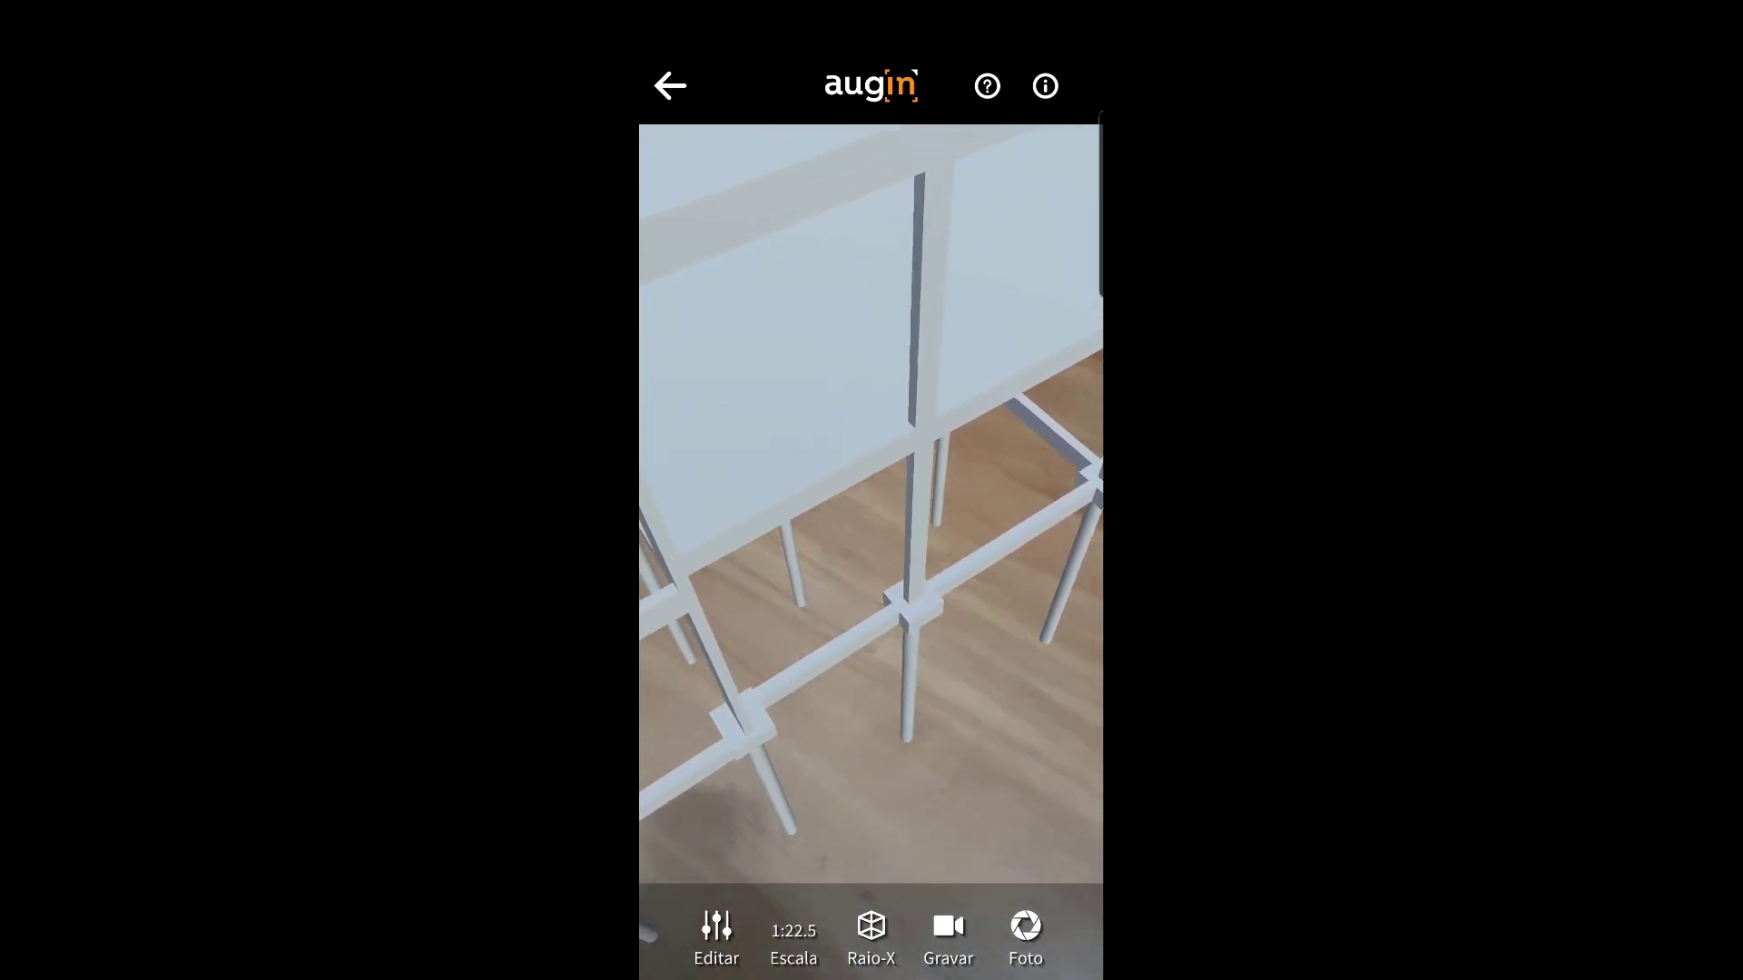
Step: Shrink the model to 1:31.2, rotate it to other sides, and bring up the Escala control
scroll(948, 670, down, 3)
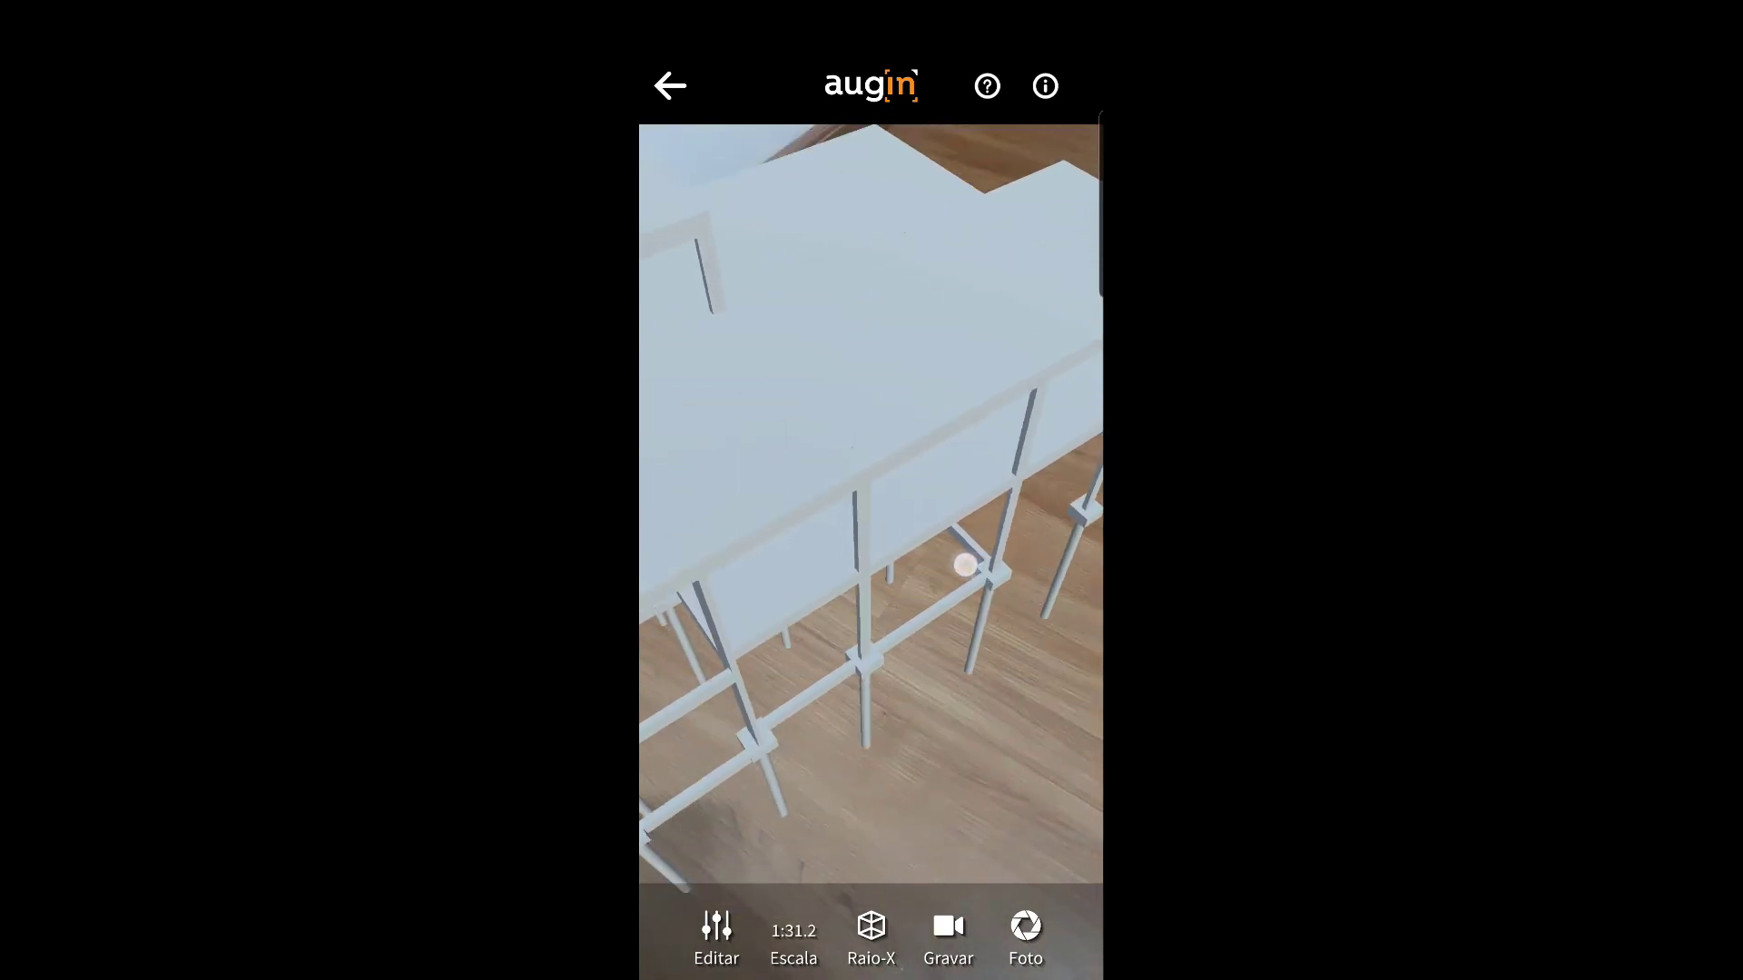
click(931, 545)
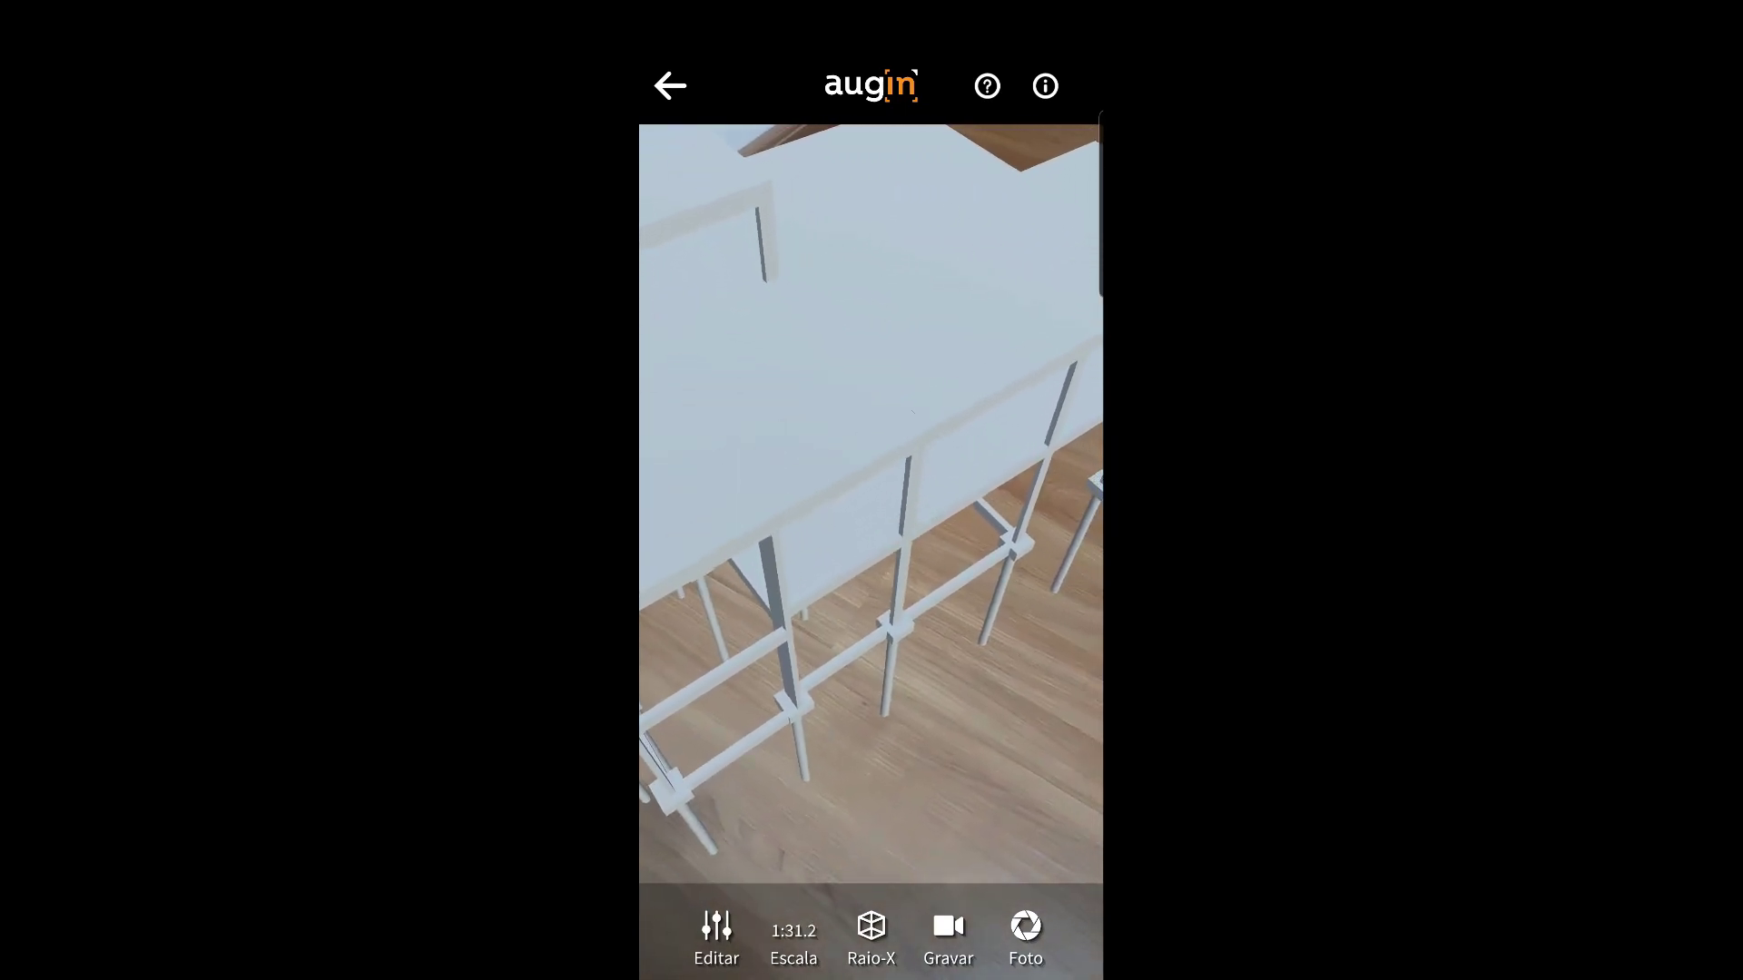
click(986, 515)
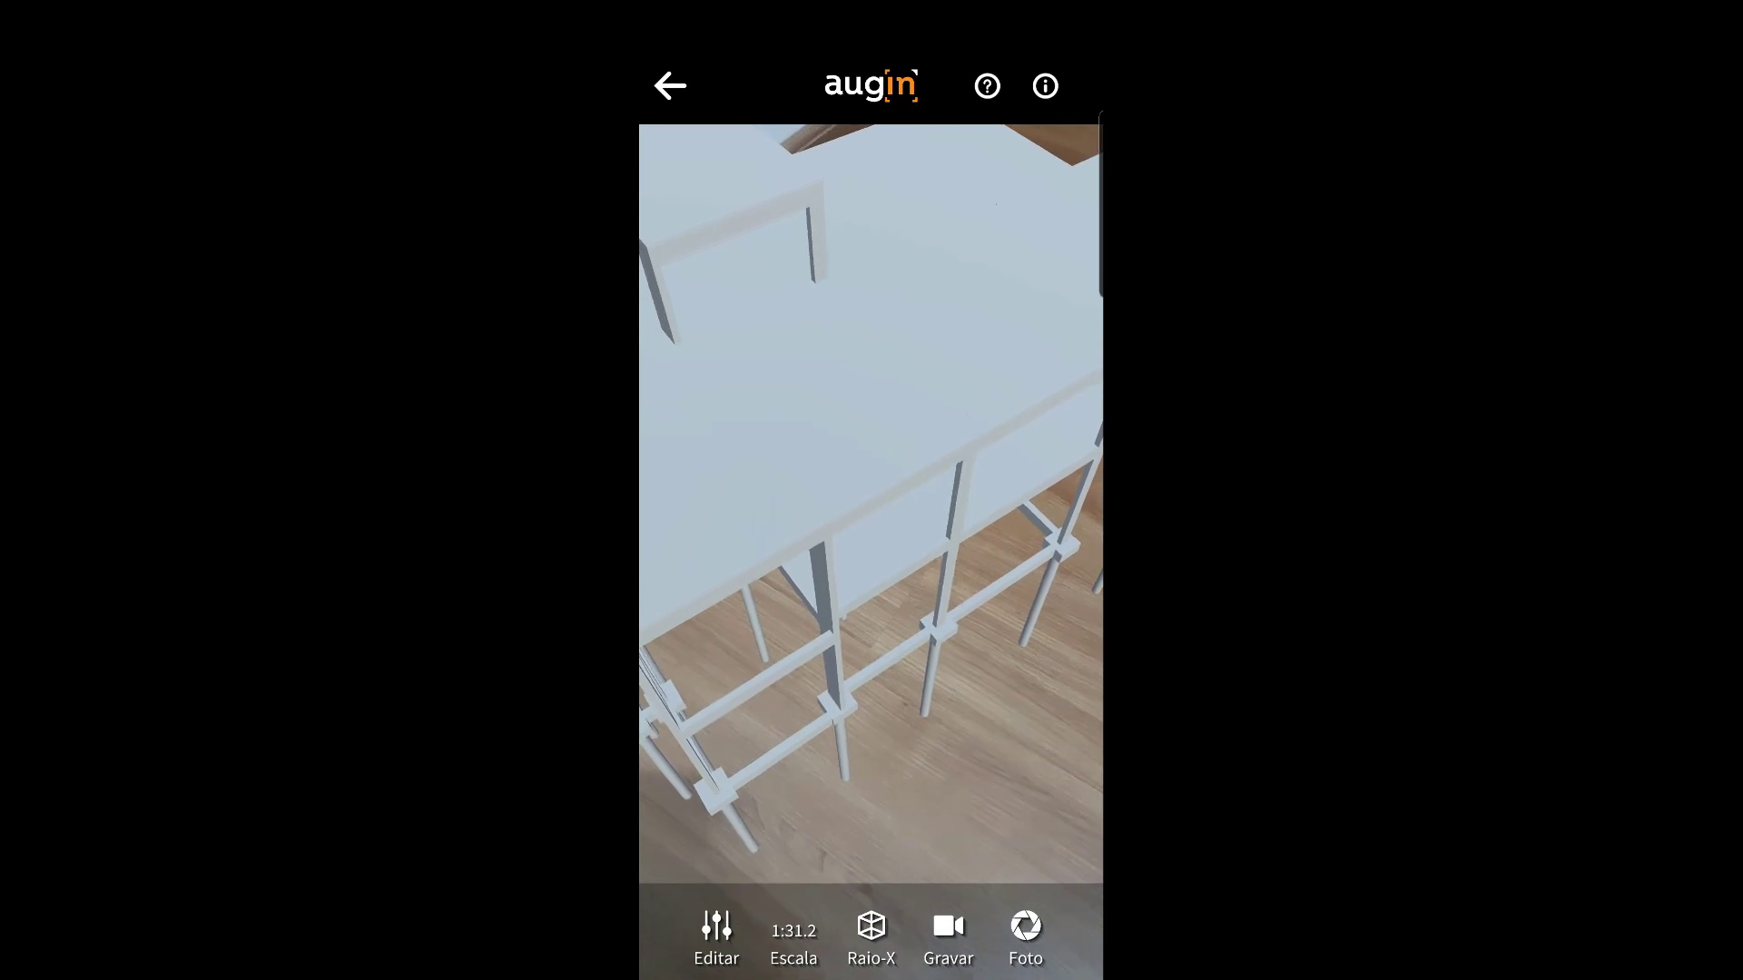
drag(933, 400, 911, 407)
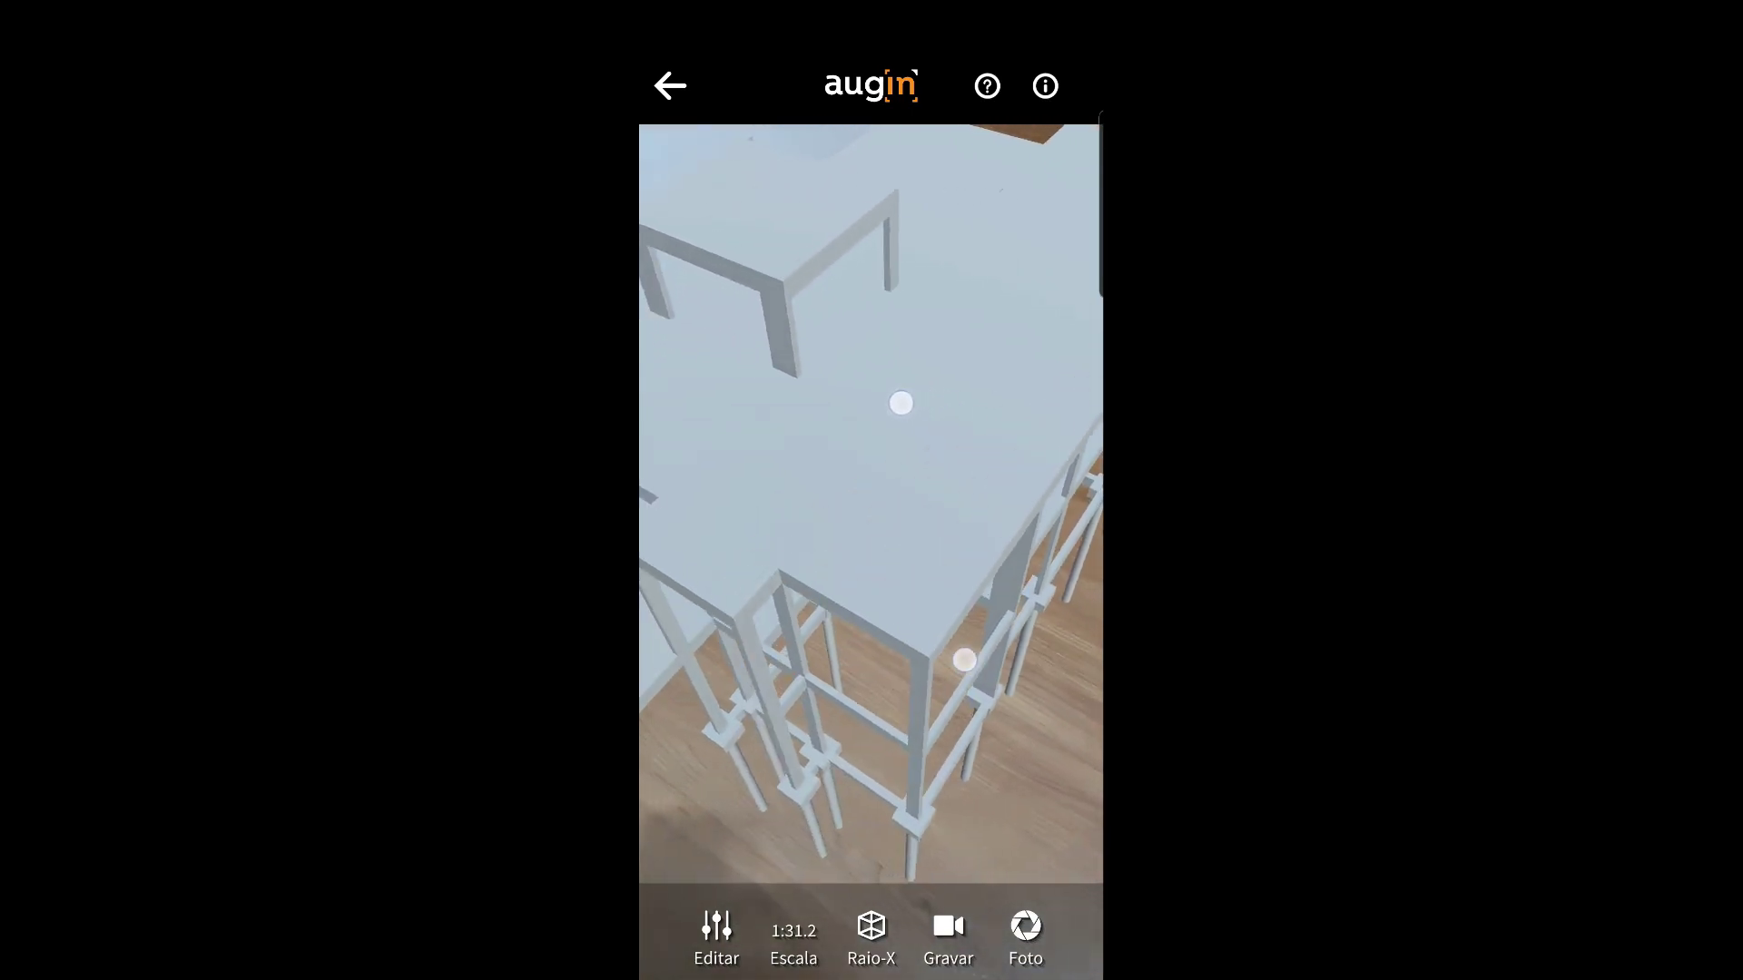
drag(932, 674, 995, 635)
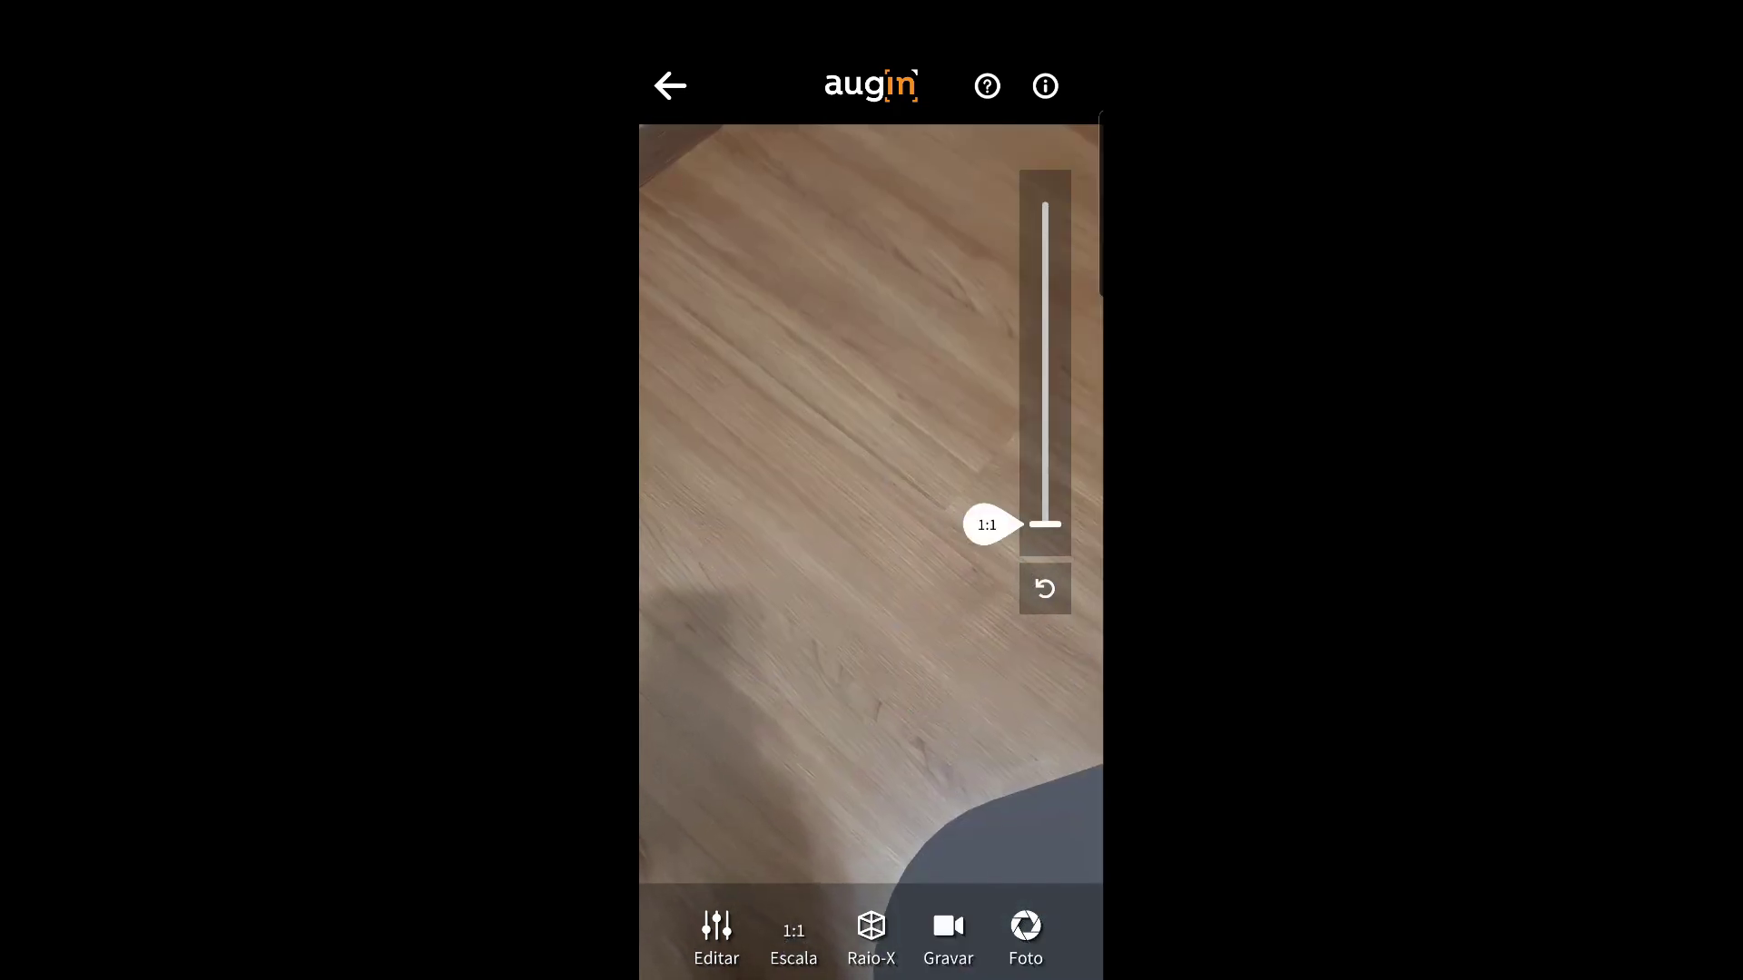
Step: Step the model scale through 1:1, 1:5 and 1:10, leaving it at 1:25
mouse_move(1045, 470)
mouse_down()
mouse_move(1045, 400)
mouse_move(984, 222)
mouse_move(972, 409)
mouse_move(989, 304)
mouse_up()
click(911, 559)
drag(910, 559, 944, 416)
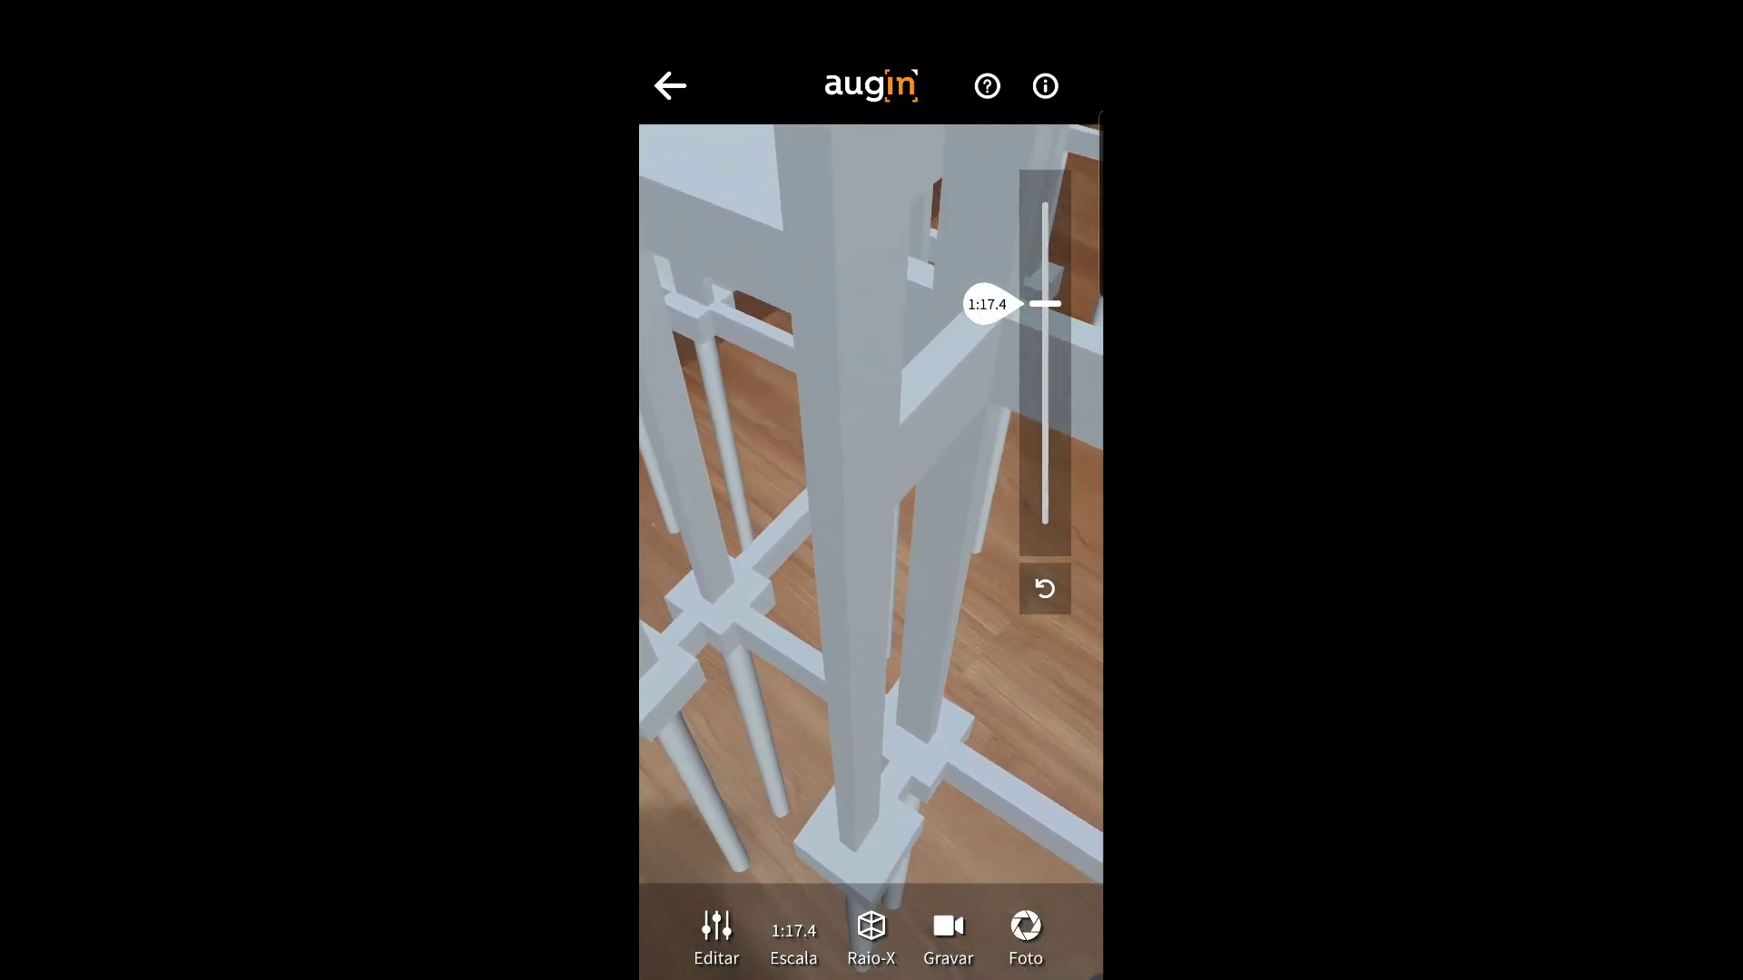
drag(994, 304, 994, 525)
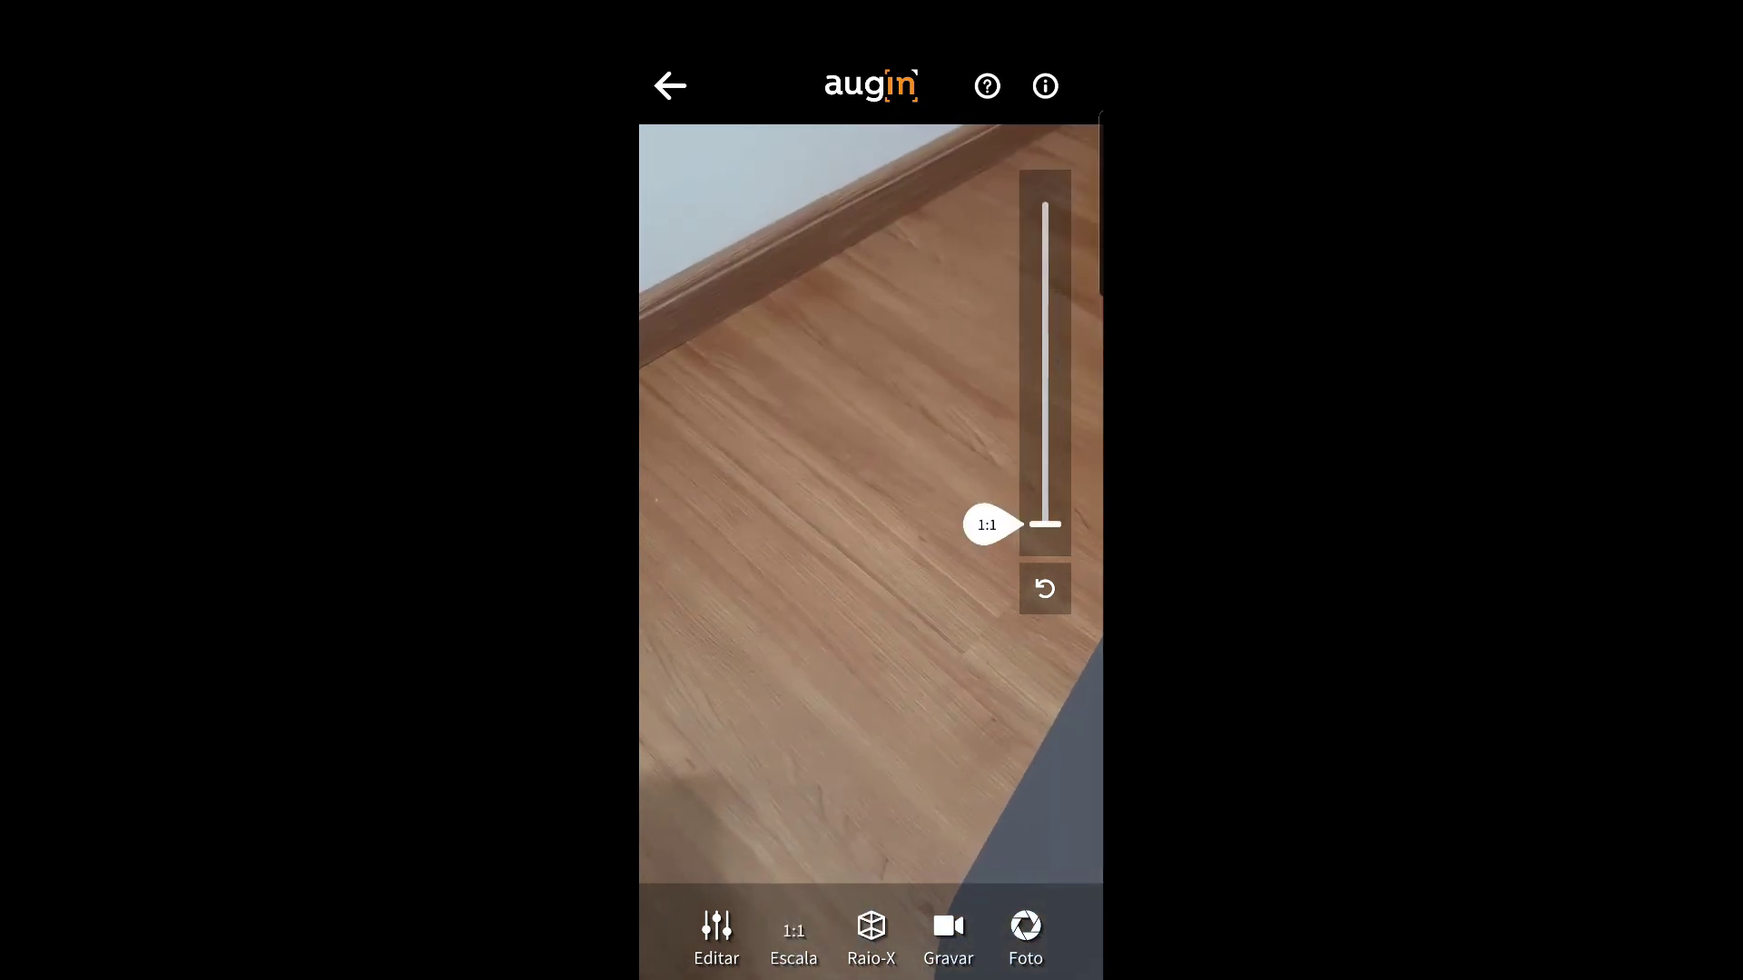
click(808, 939)
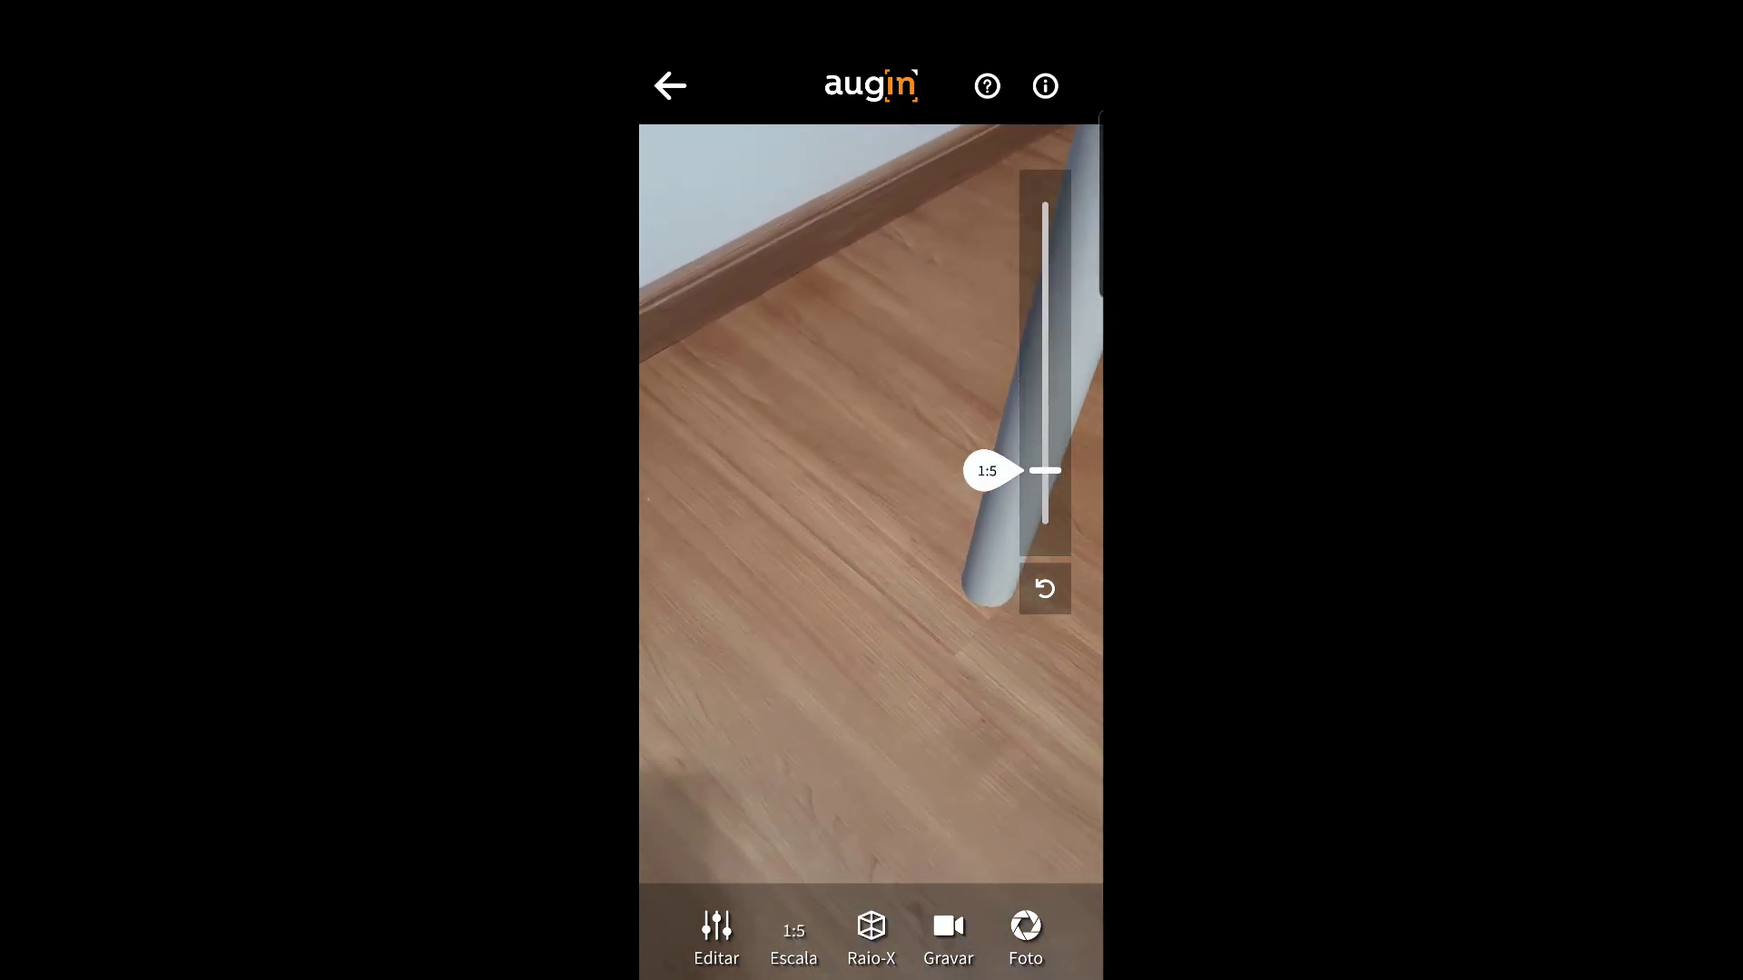
click(780, 942)
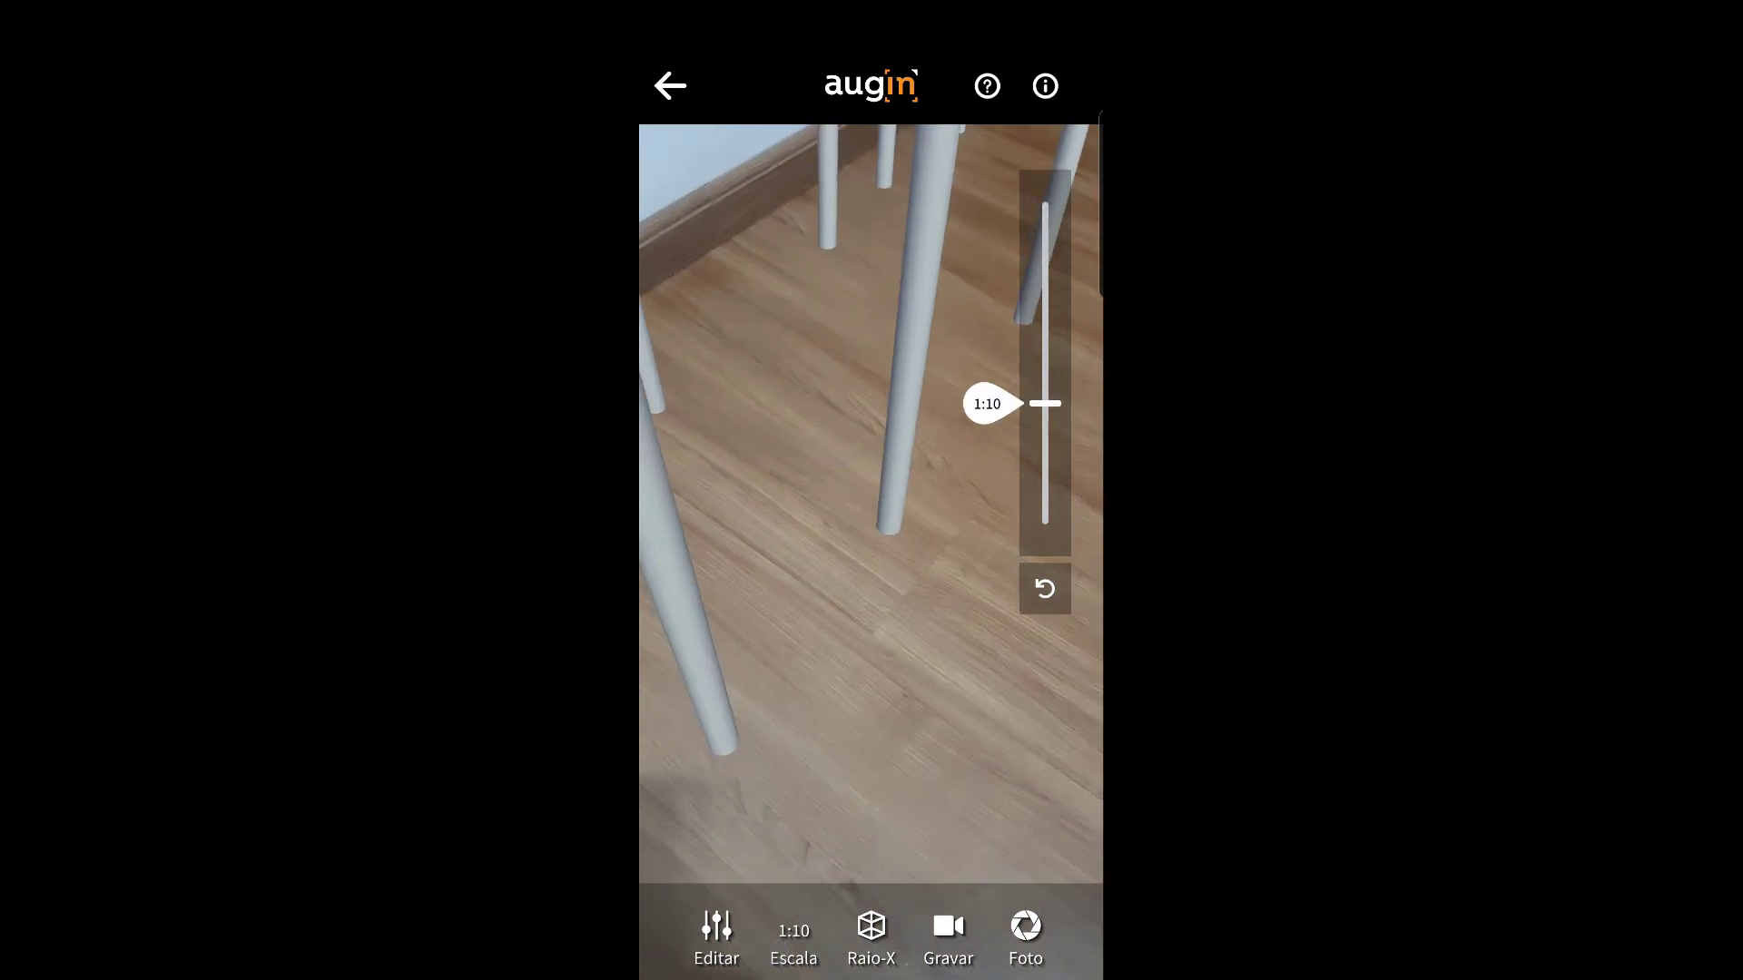
click(798, 918)
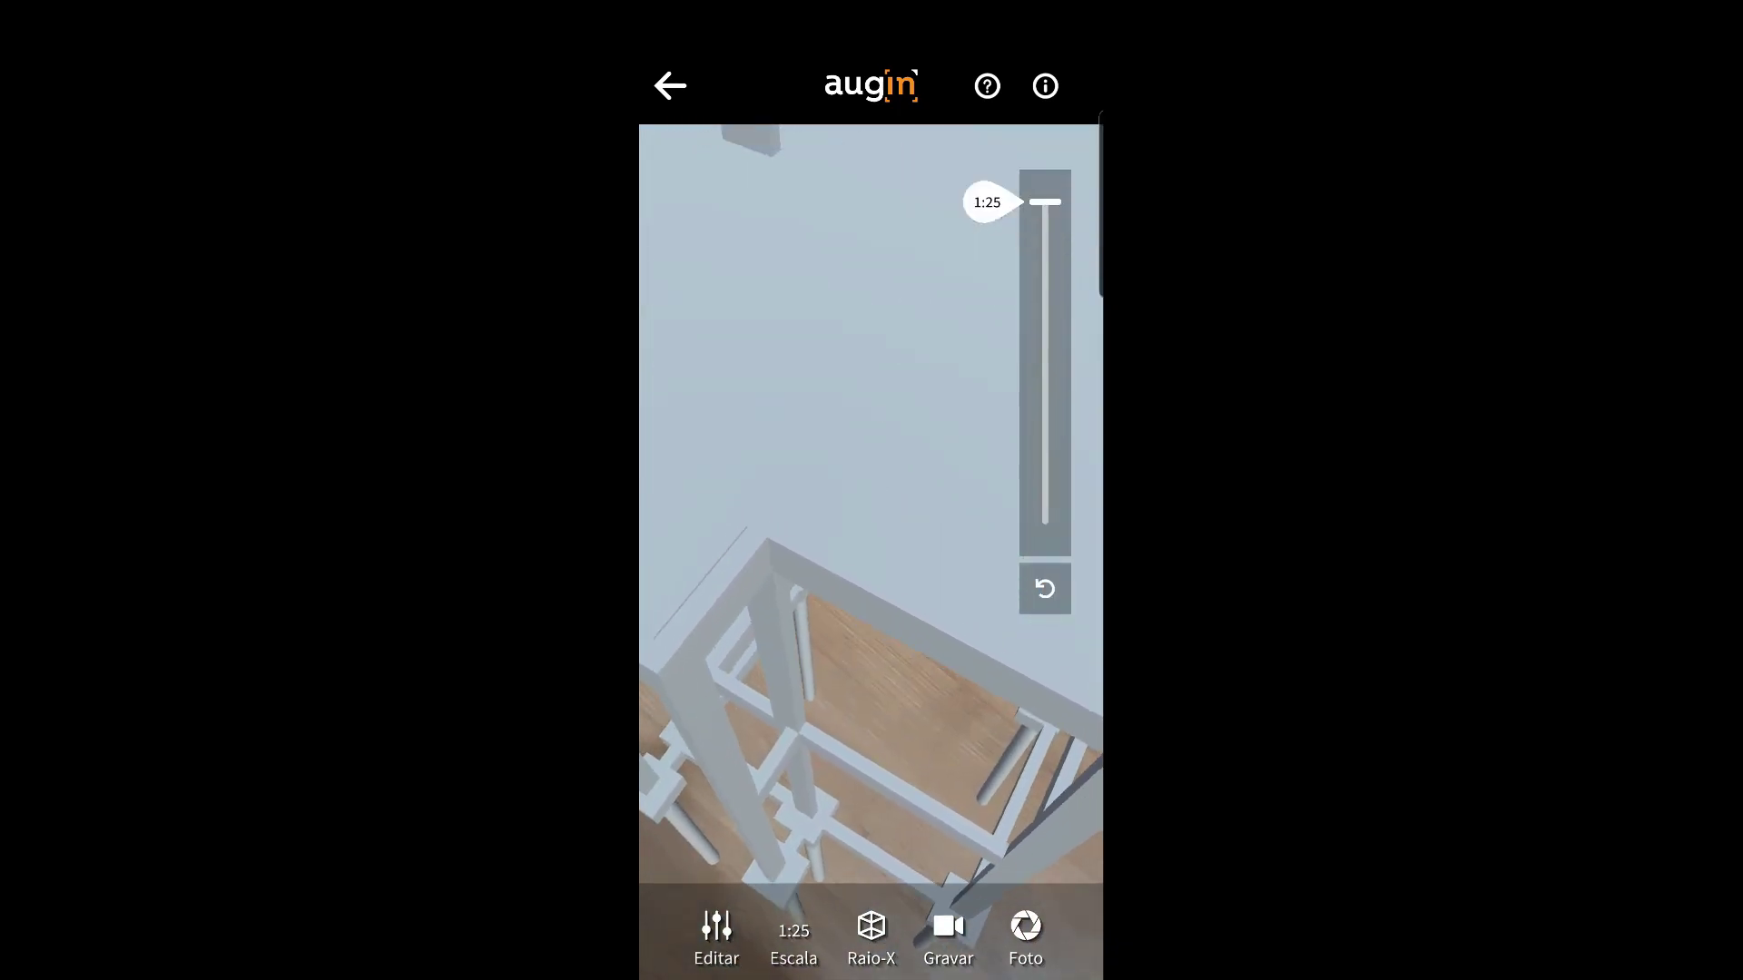
Step: In Editar, adjust the Altura height between 0.3 m and 0.4 m
click(716, 935)
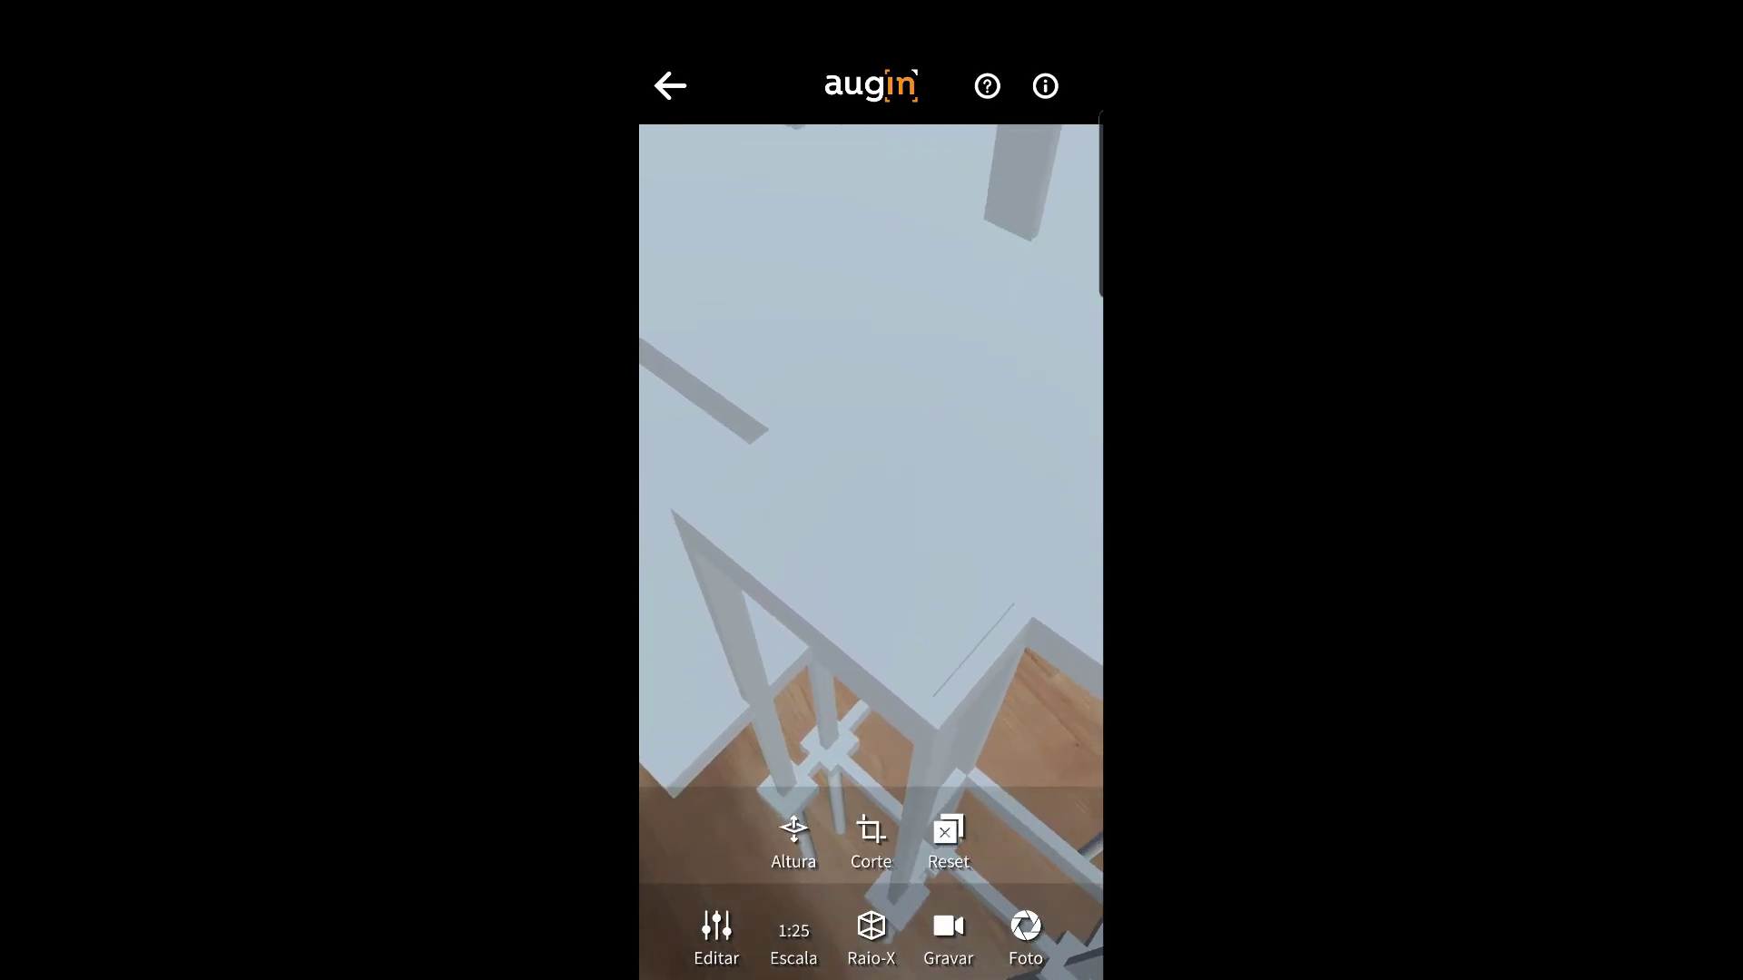
click(793, 840)
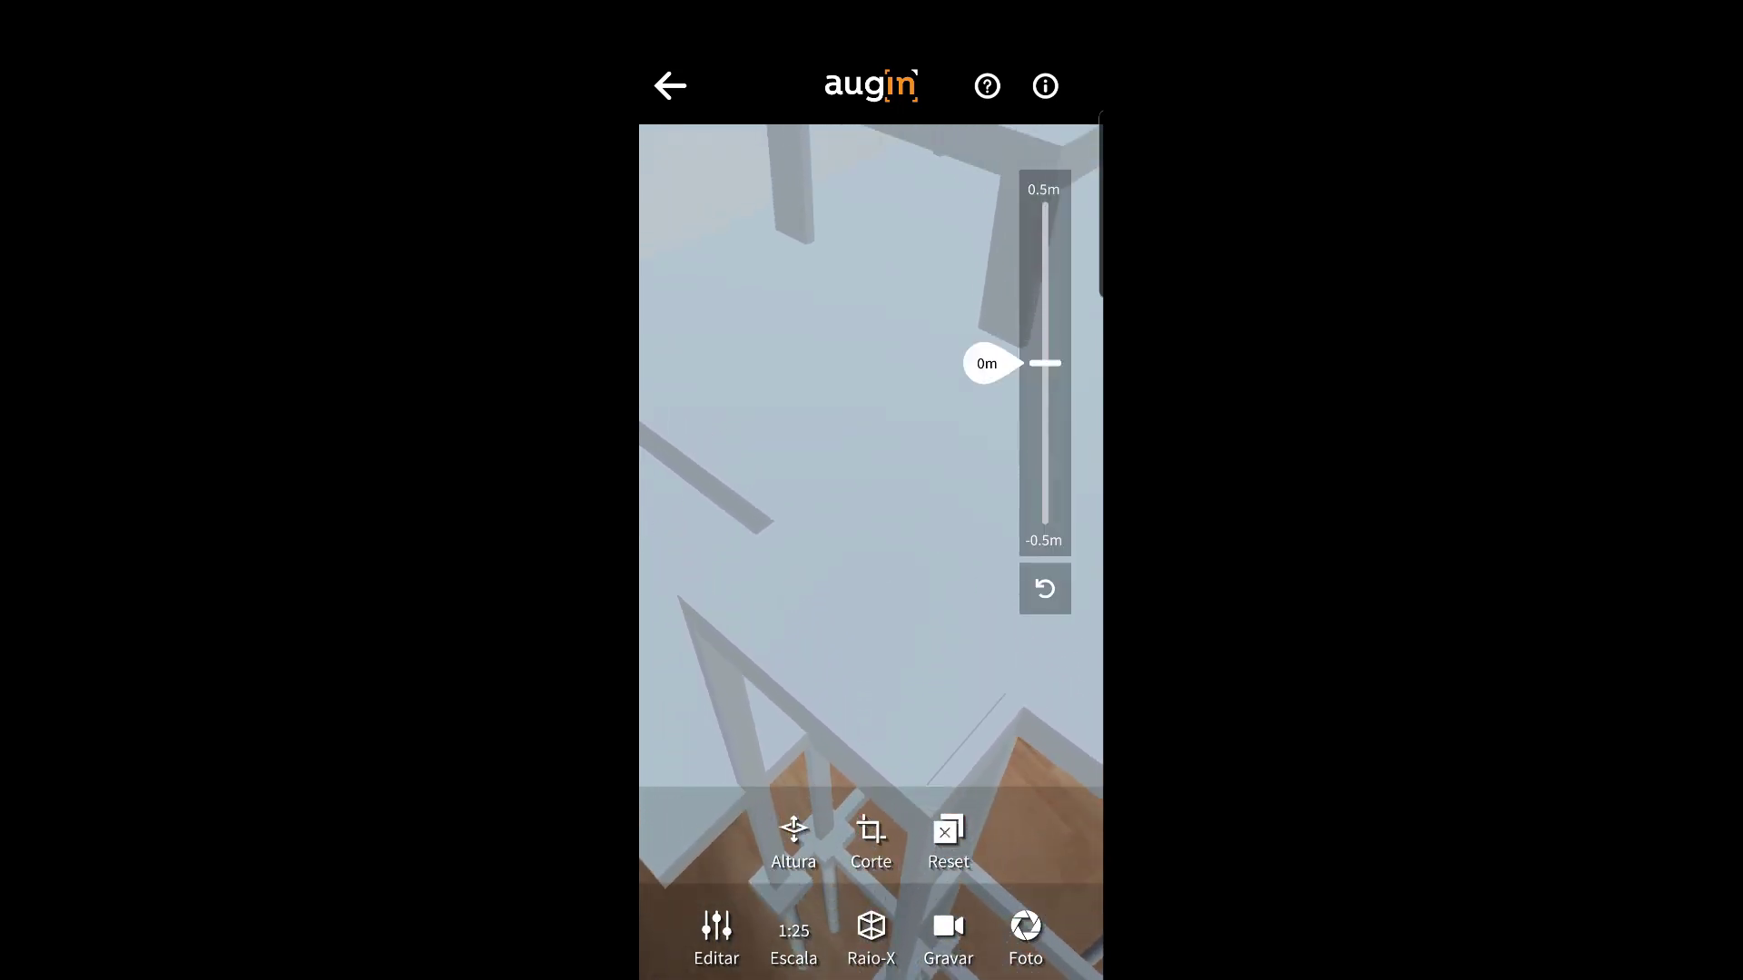
drag(985, 339, 956, 240)
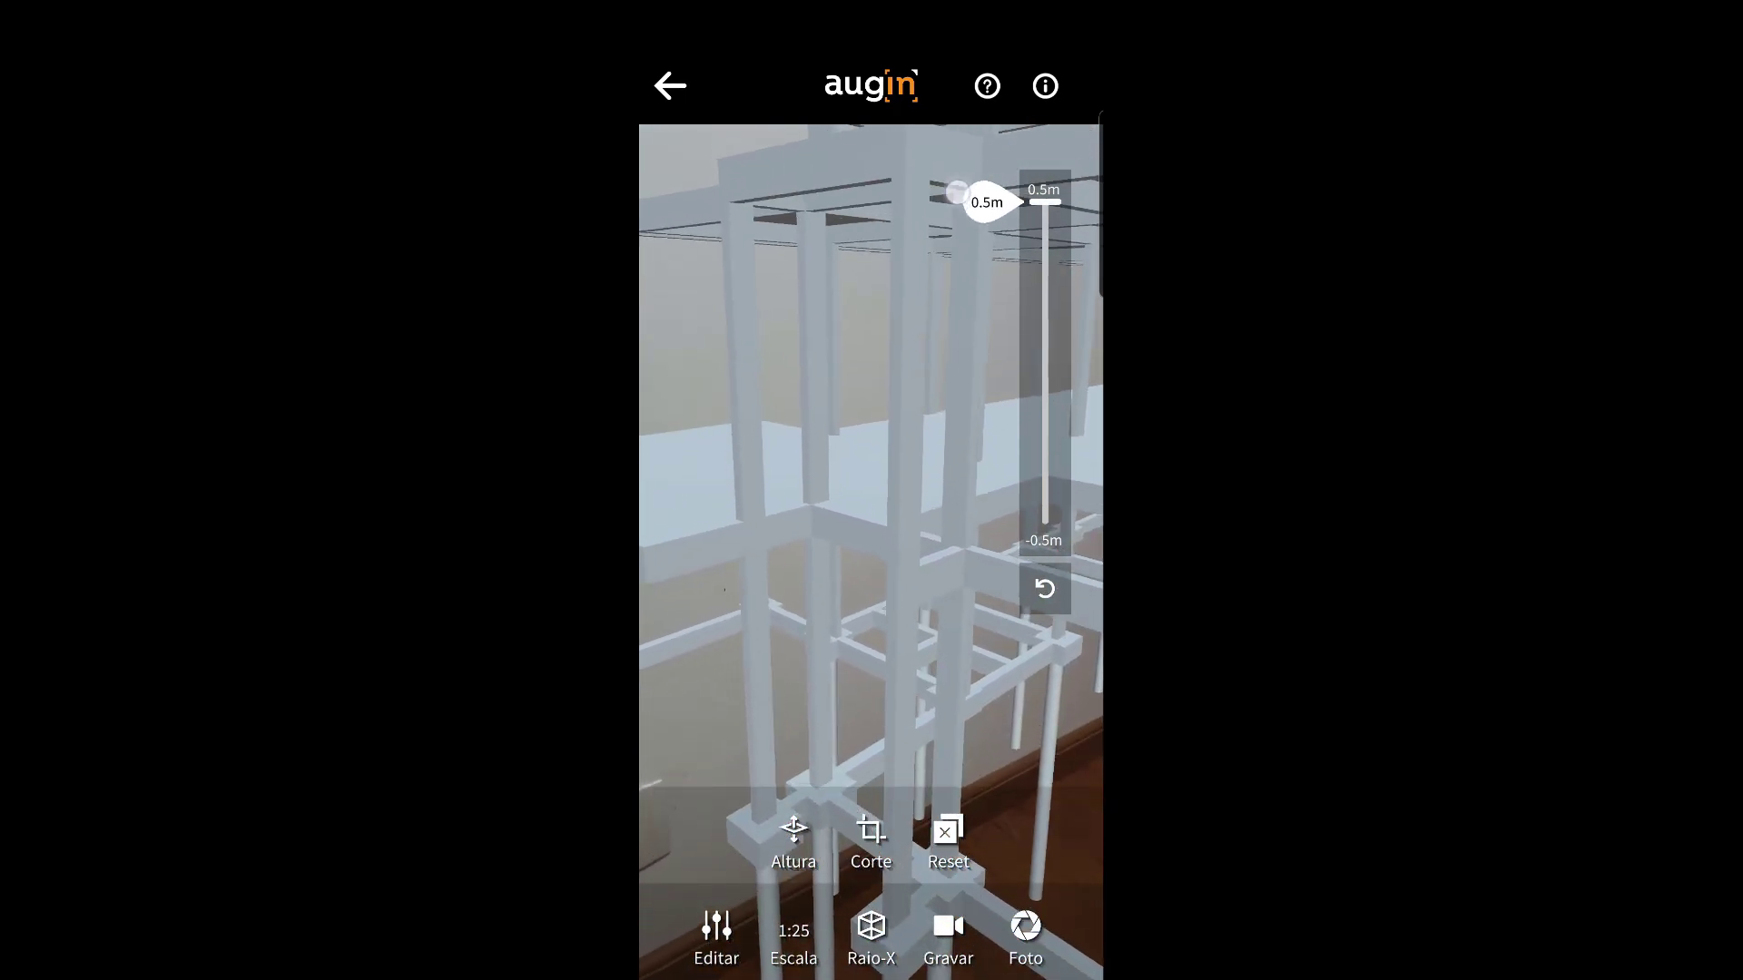
mouse_move(956, 240)
mouse_down()
mouse_move(975, 282)
mouse_move(952, 499)
mouse_up()
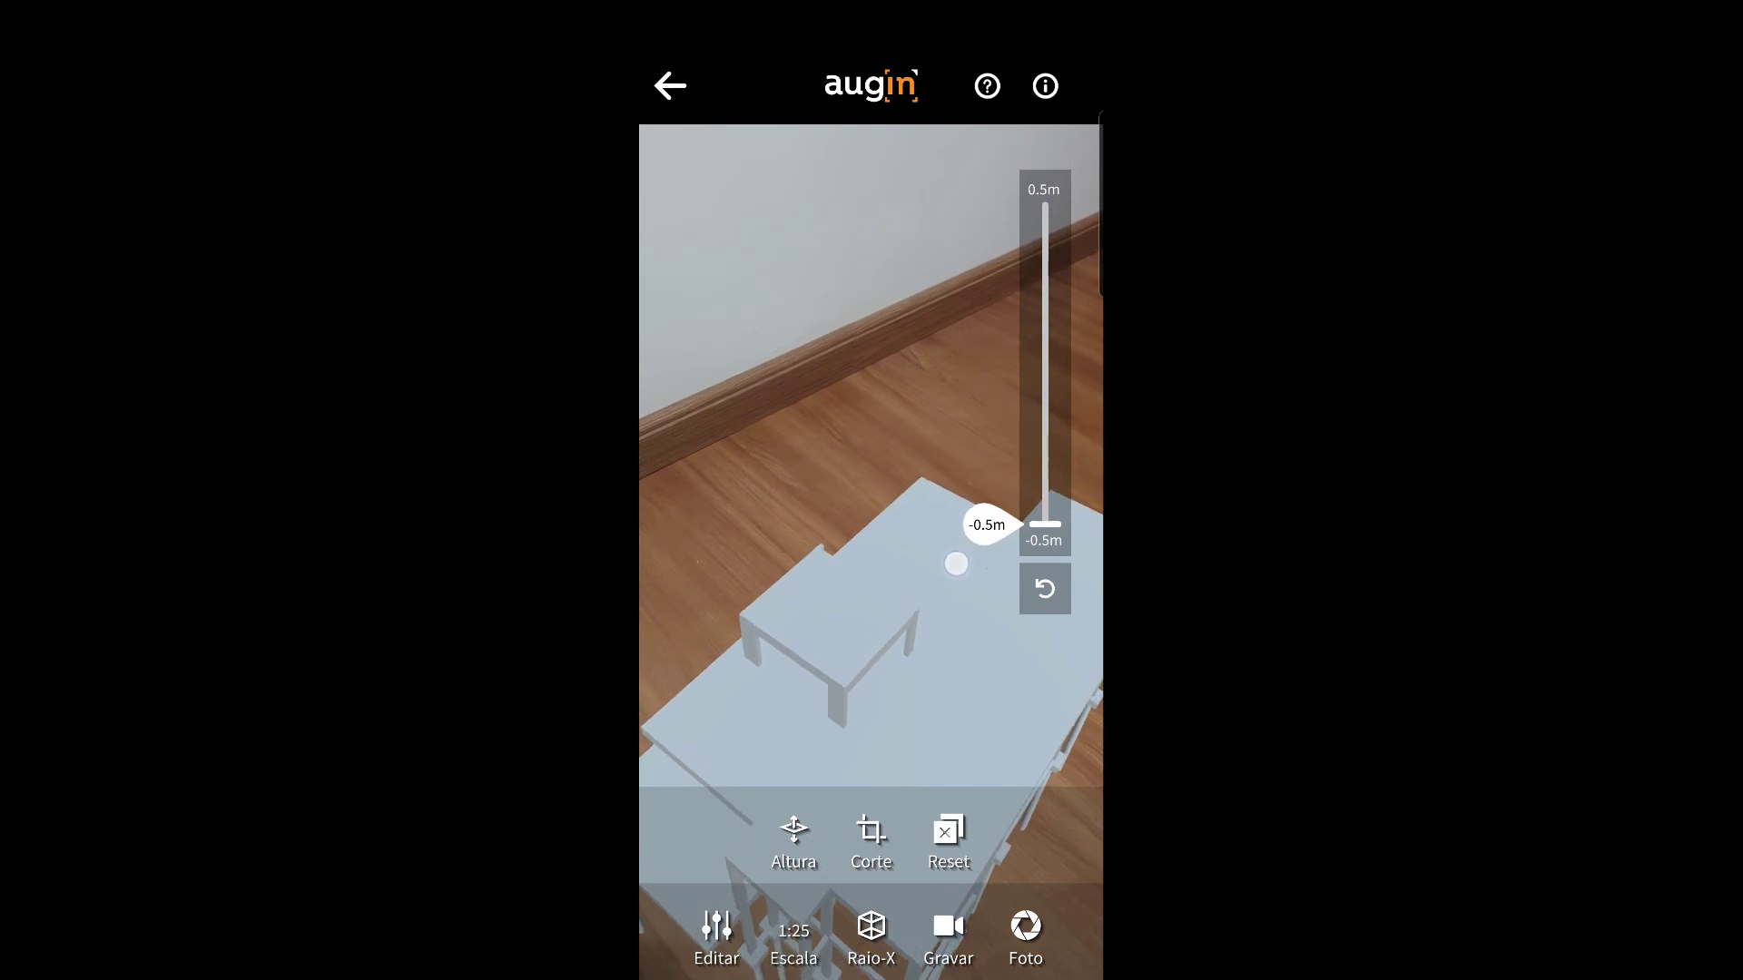
mouse_move(953, 603)
mouse_down()
mouse_move(954, 327)
mouse_move(954, 442)
mouse_up()
Step: Narrow the Corte section to the 10.2–11.2 m band and raise the model 0.4 m
click(870, 840)
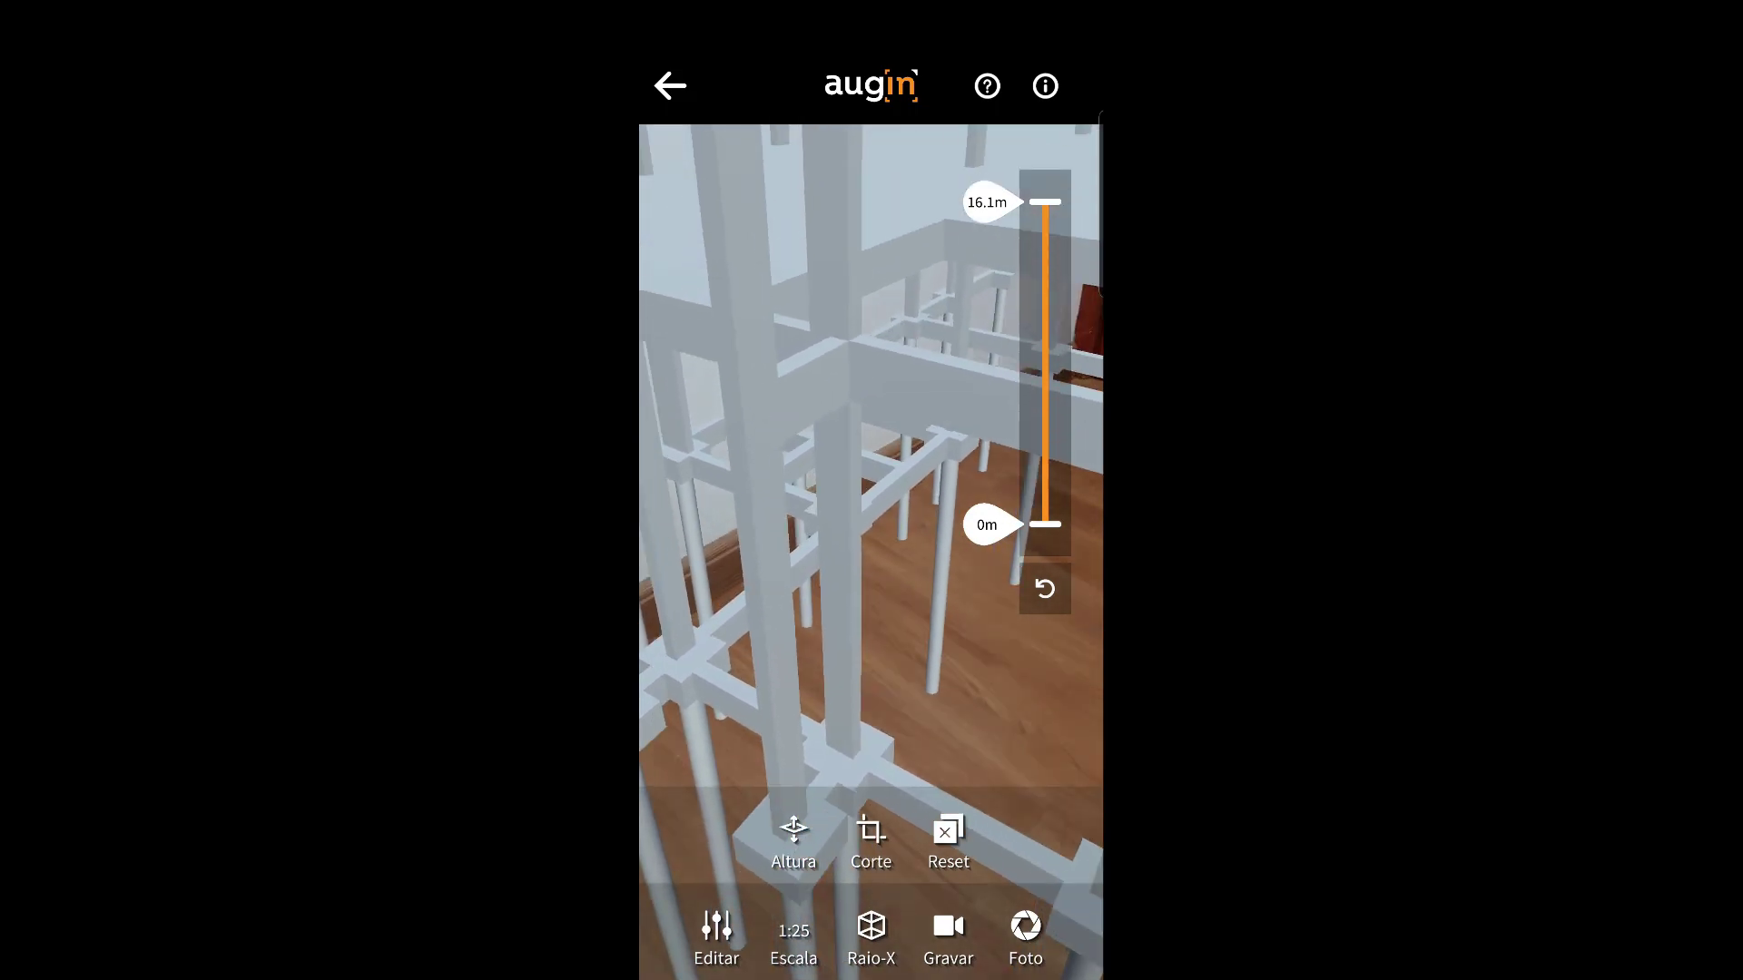
drag(984, 200, 996, 254)
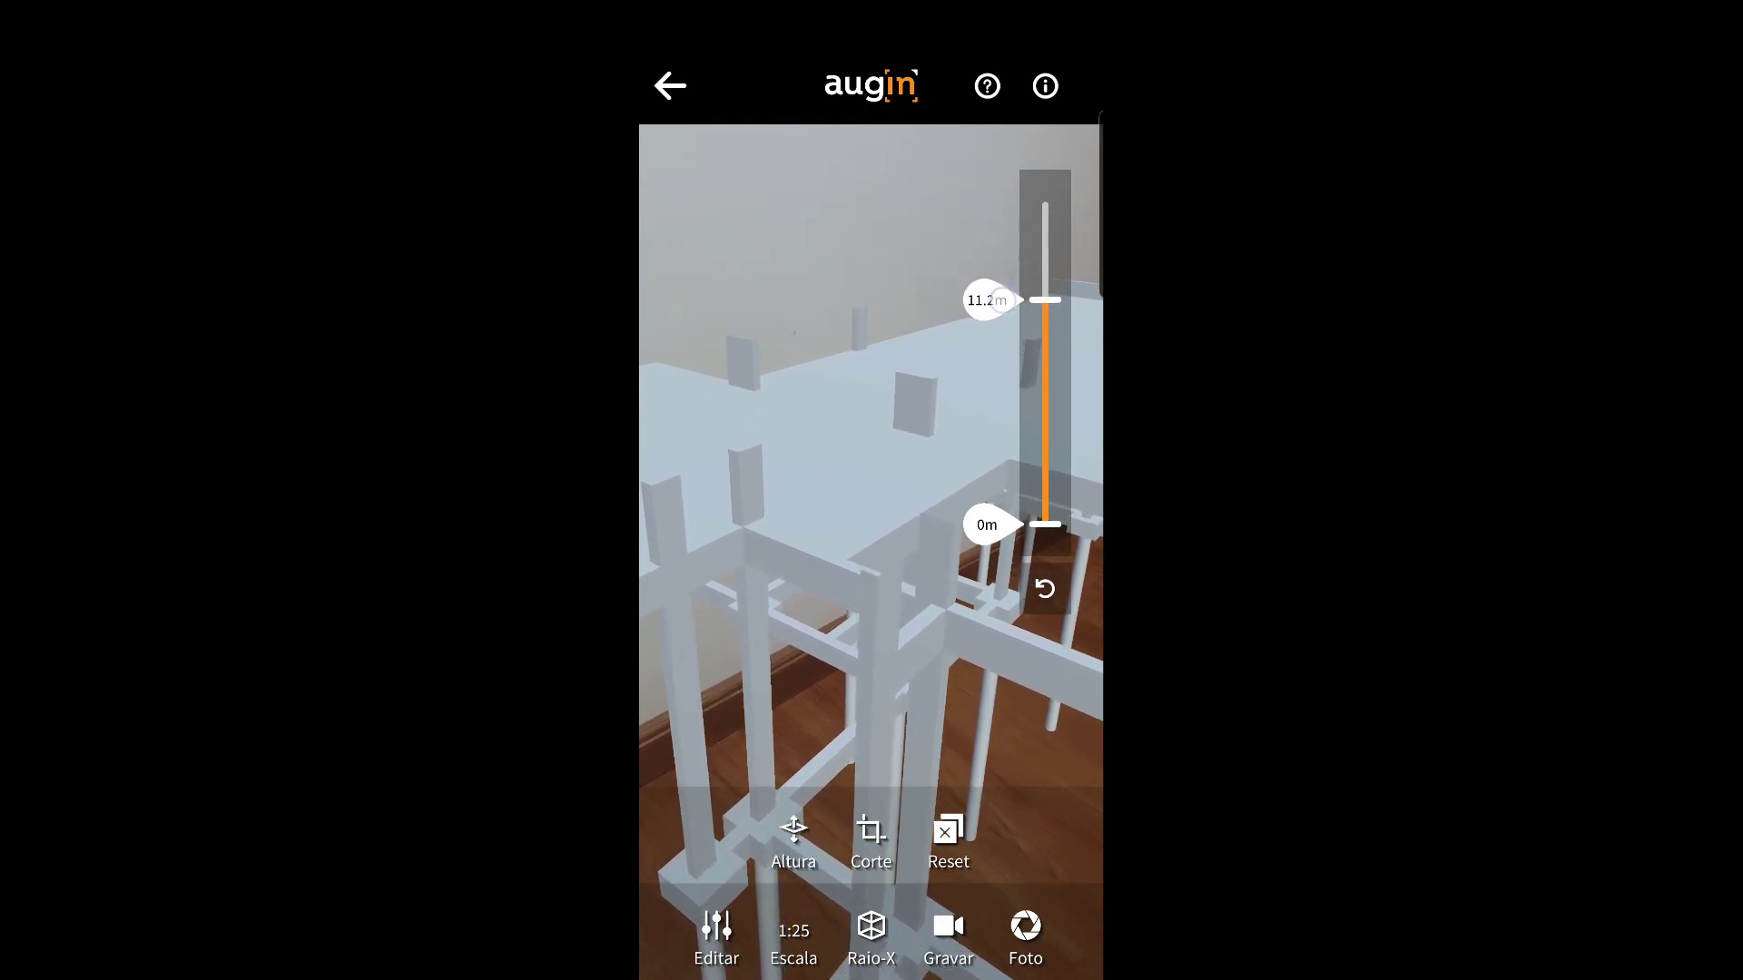
drag(979, 526, 983, 452)
drag(983, 428, 975, 319)
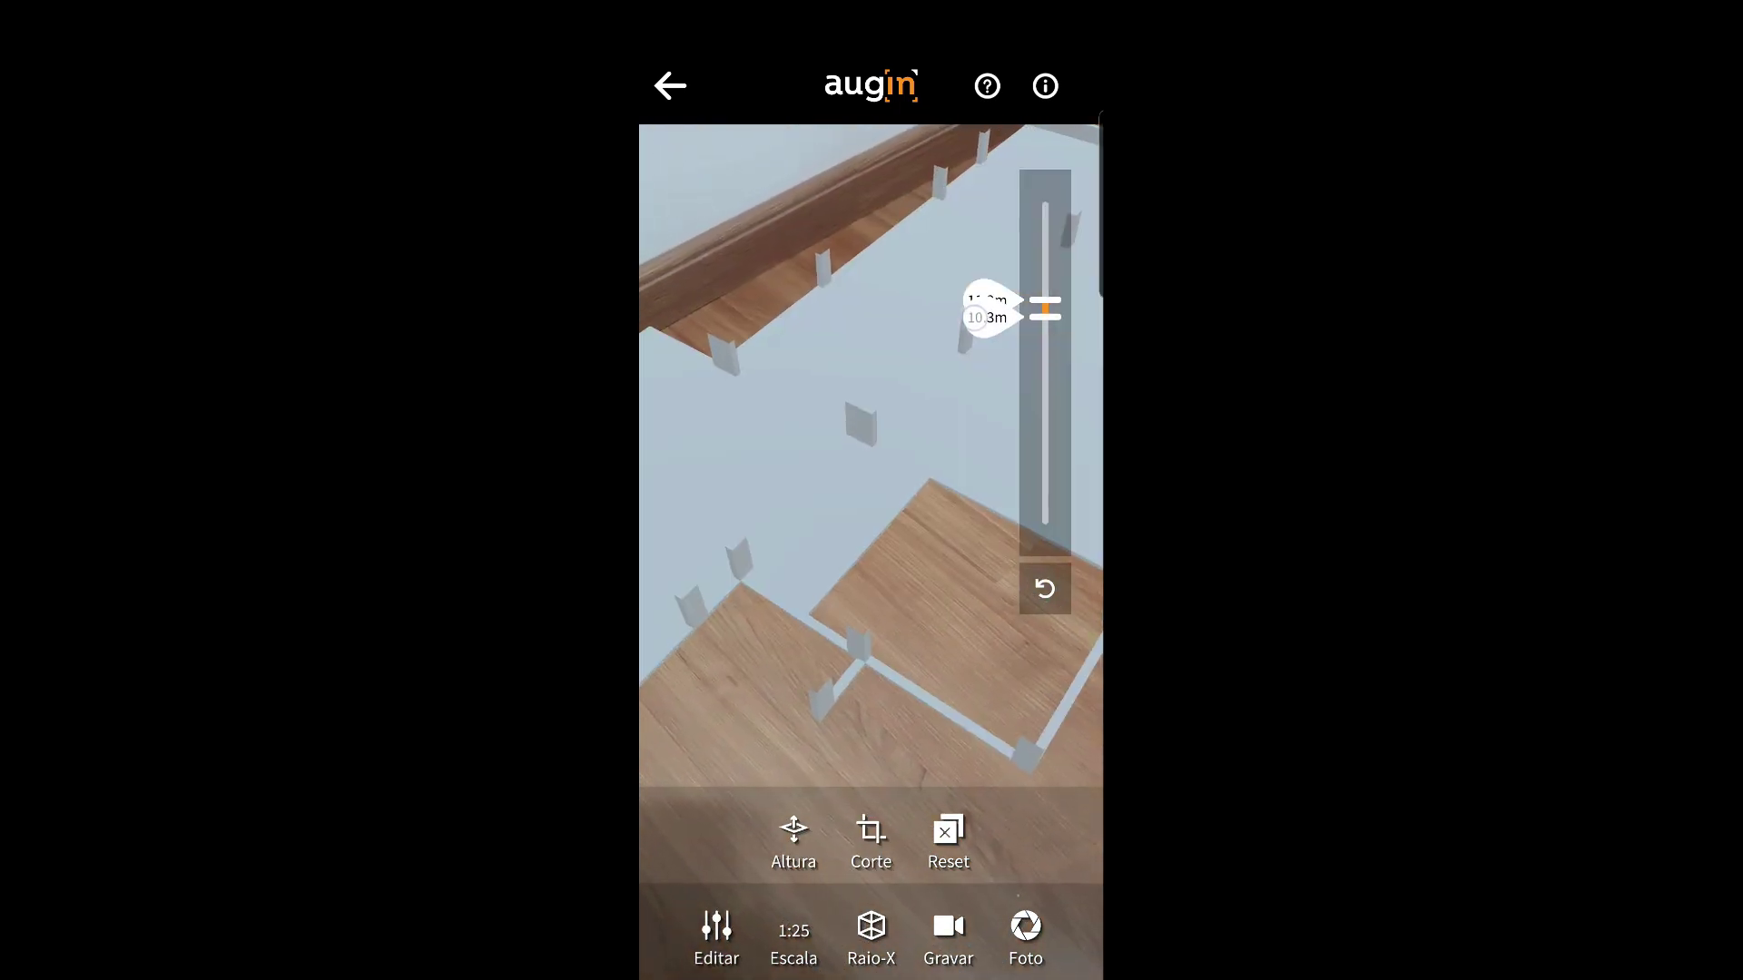
drag(875, 506, 880, 435)
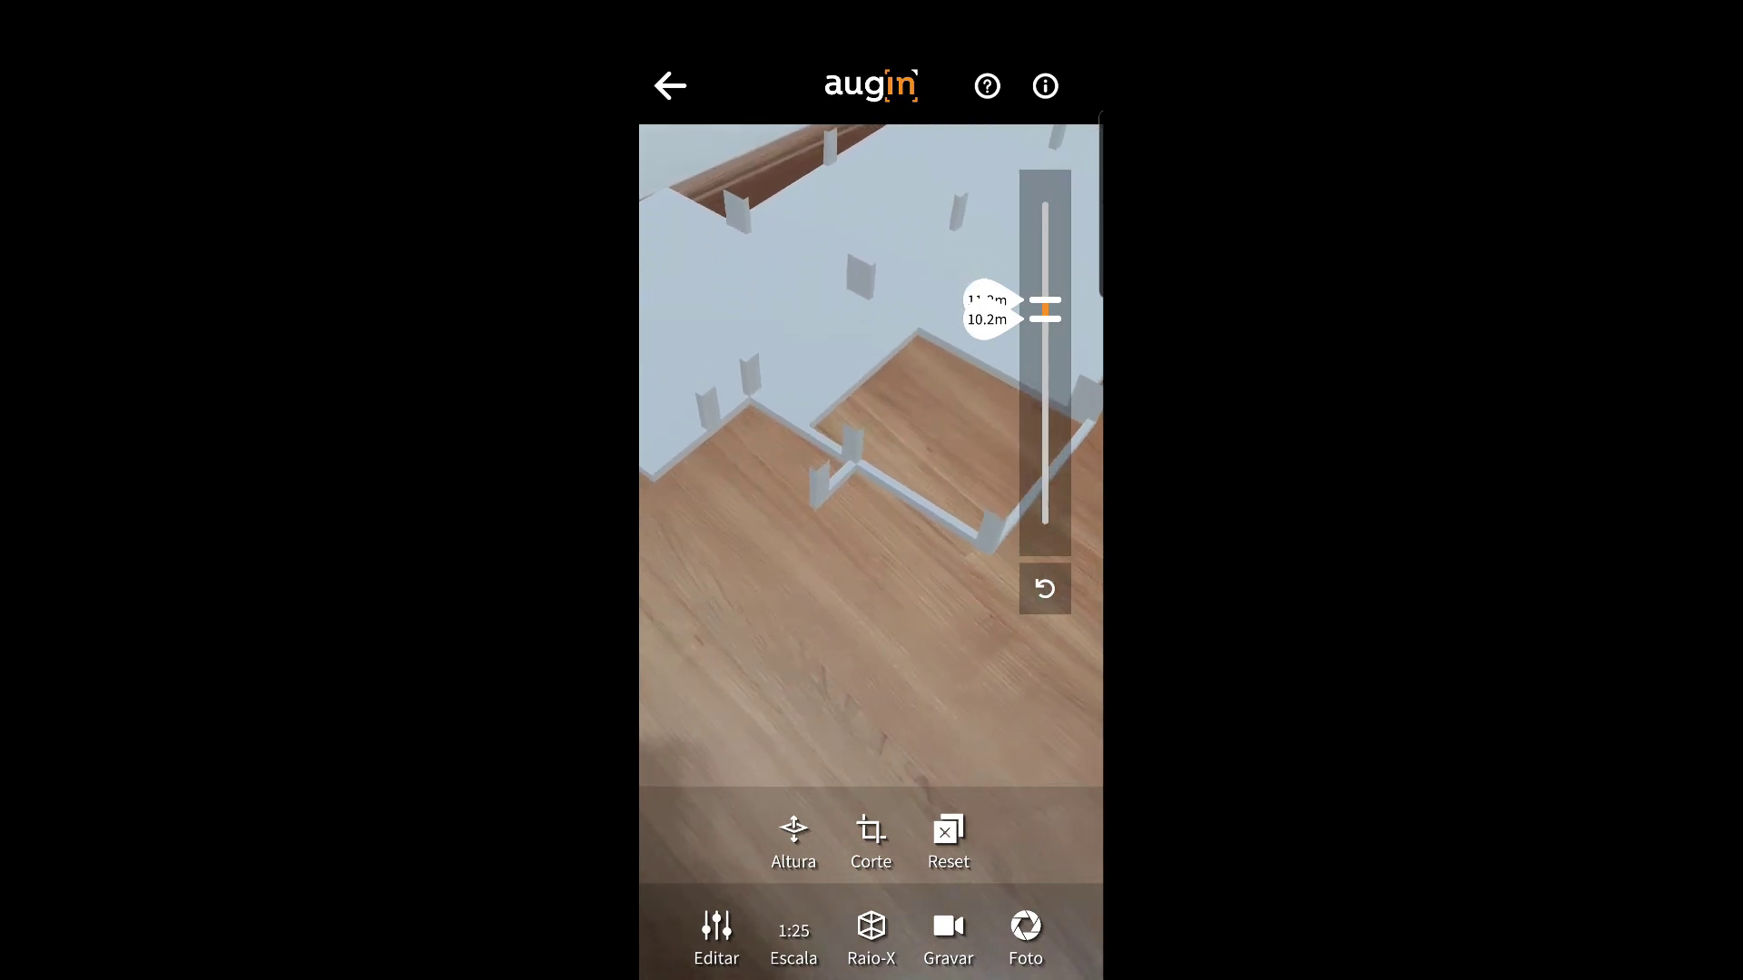
mouse_move(984, 361)
mouse_down()
mouse_move(984, 264)
mouse_move(989, 310)
mouse_up()
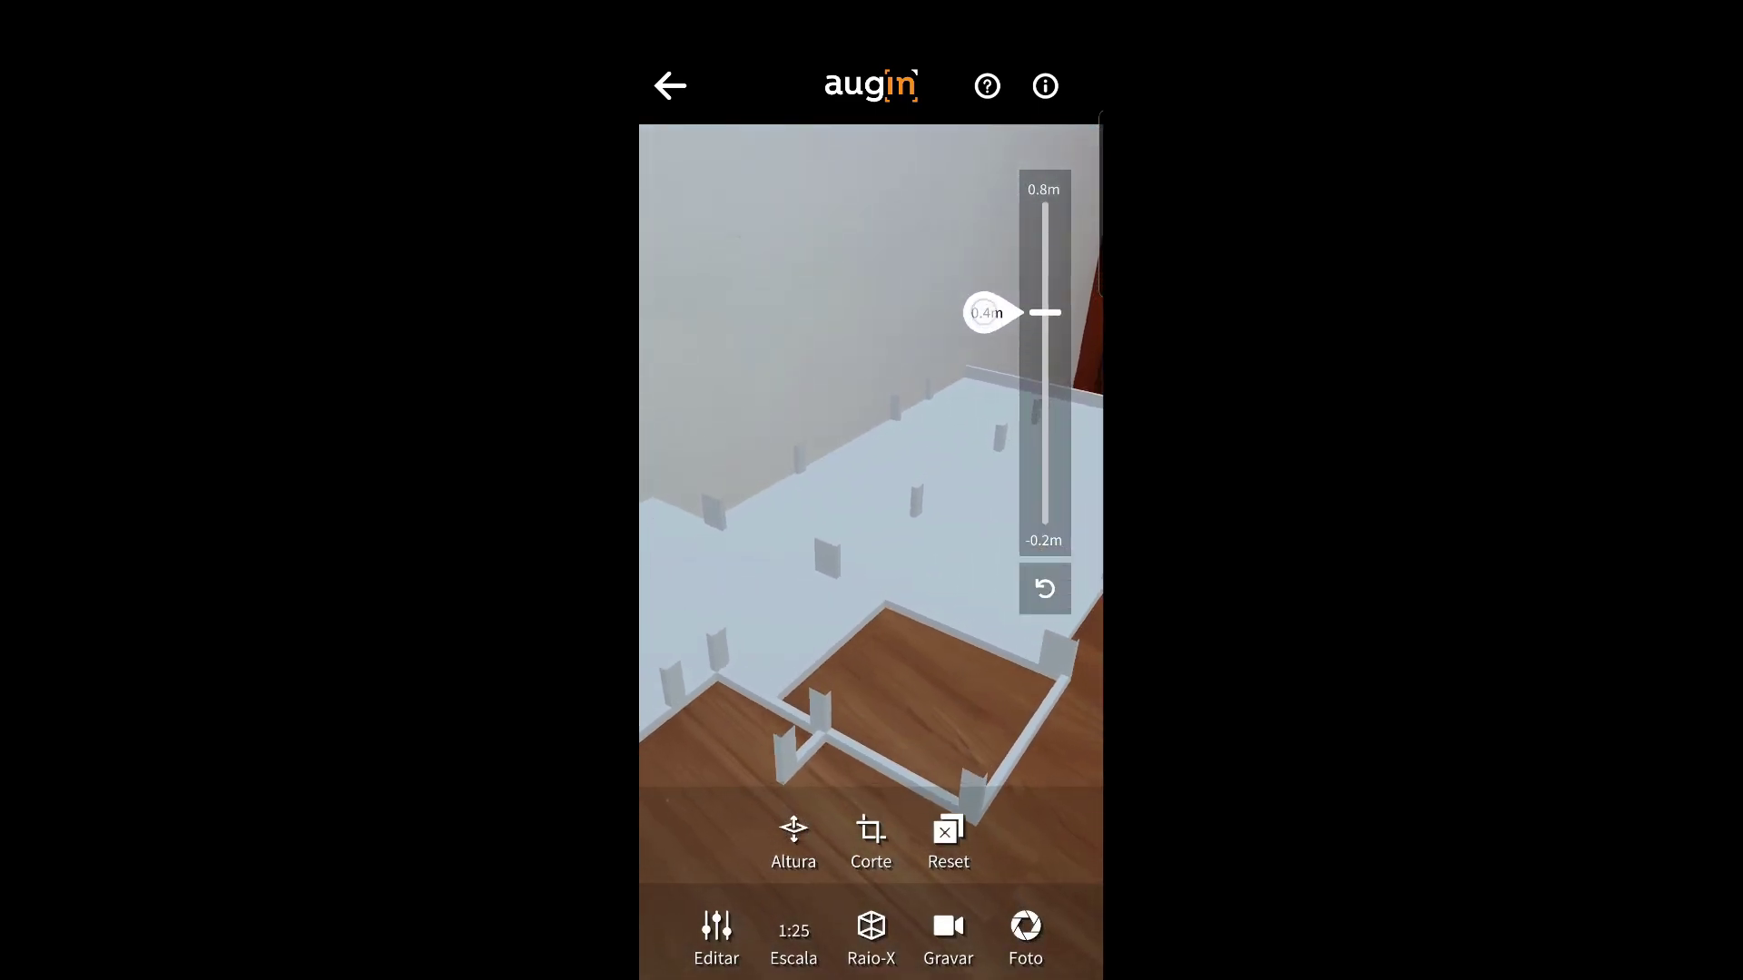
Step: Reset the sliced model, re-place it uncut on the floor, and confirm the cut spans the whole building
click(962, 831)
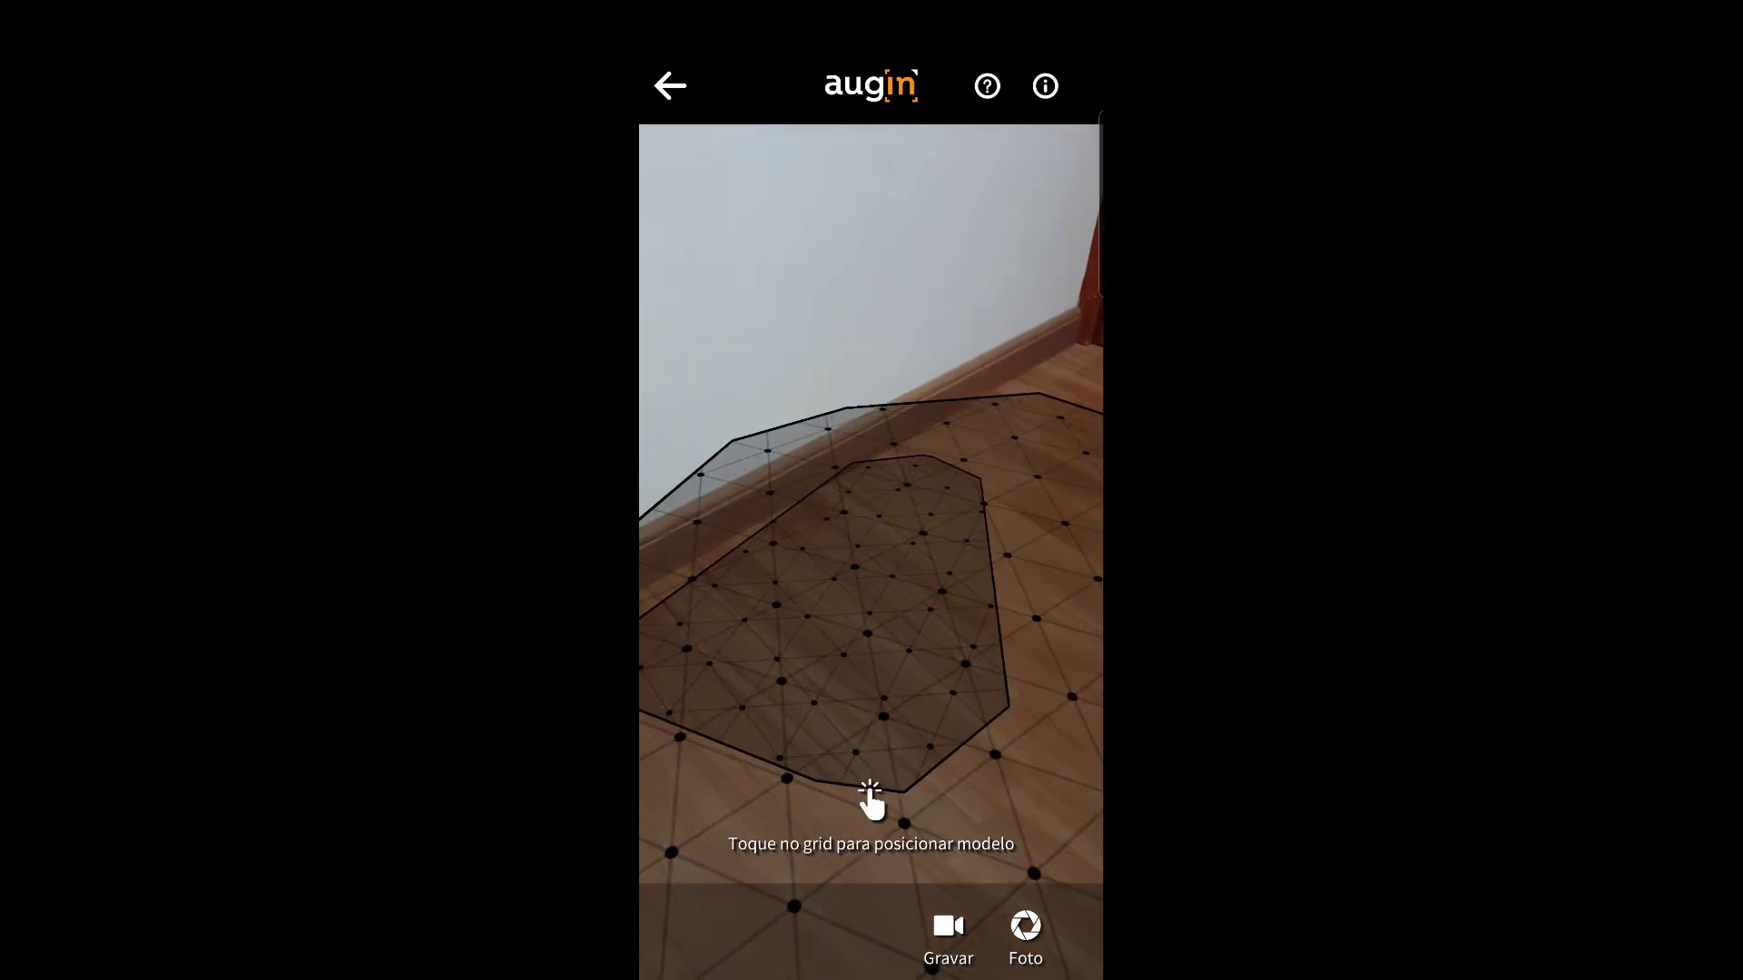
click(863, 590)
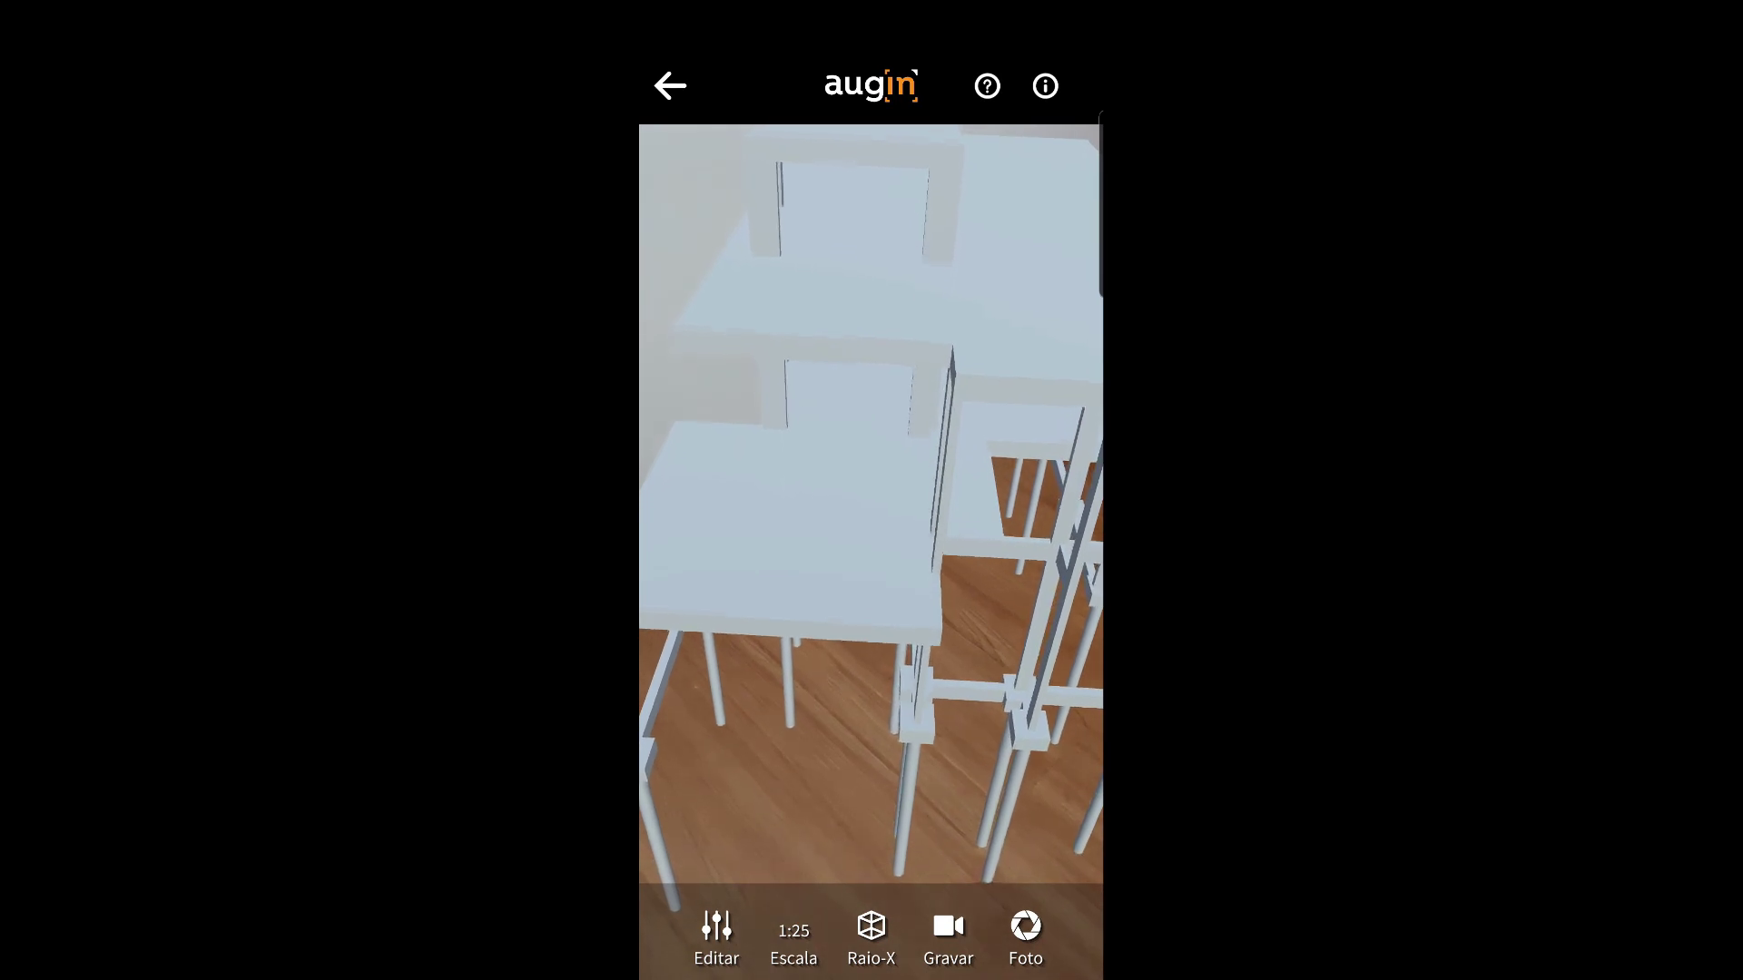
click(716, 935)
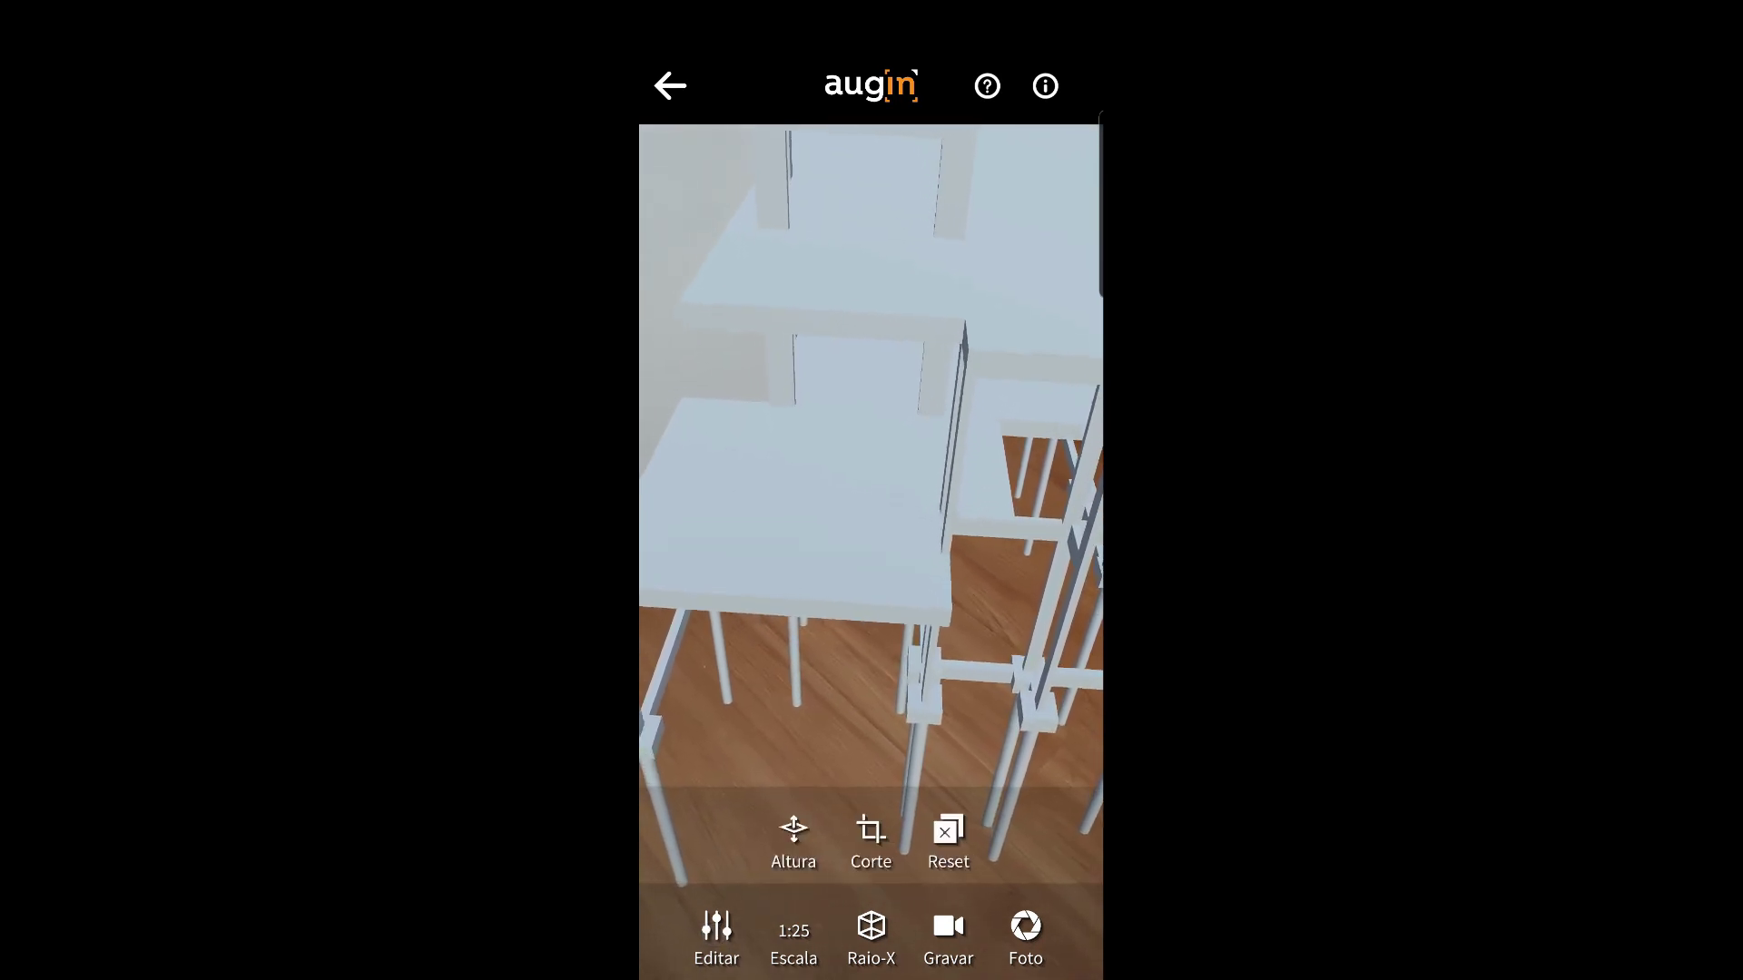
click(871, 839)
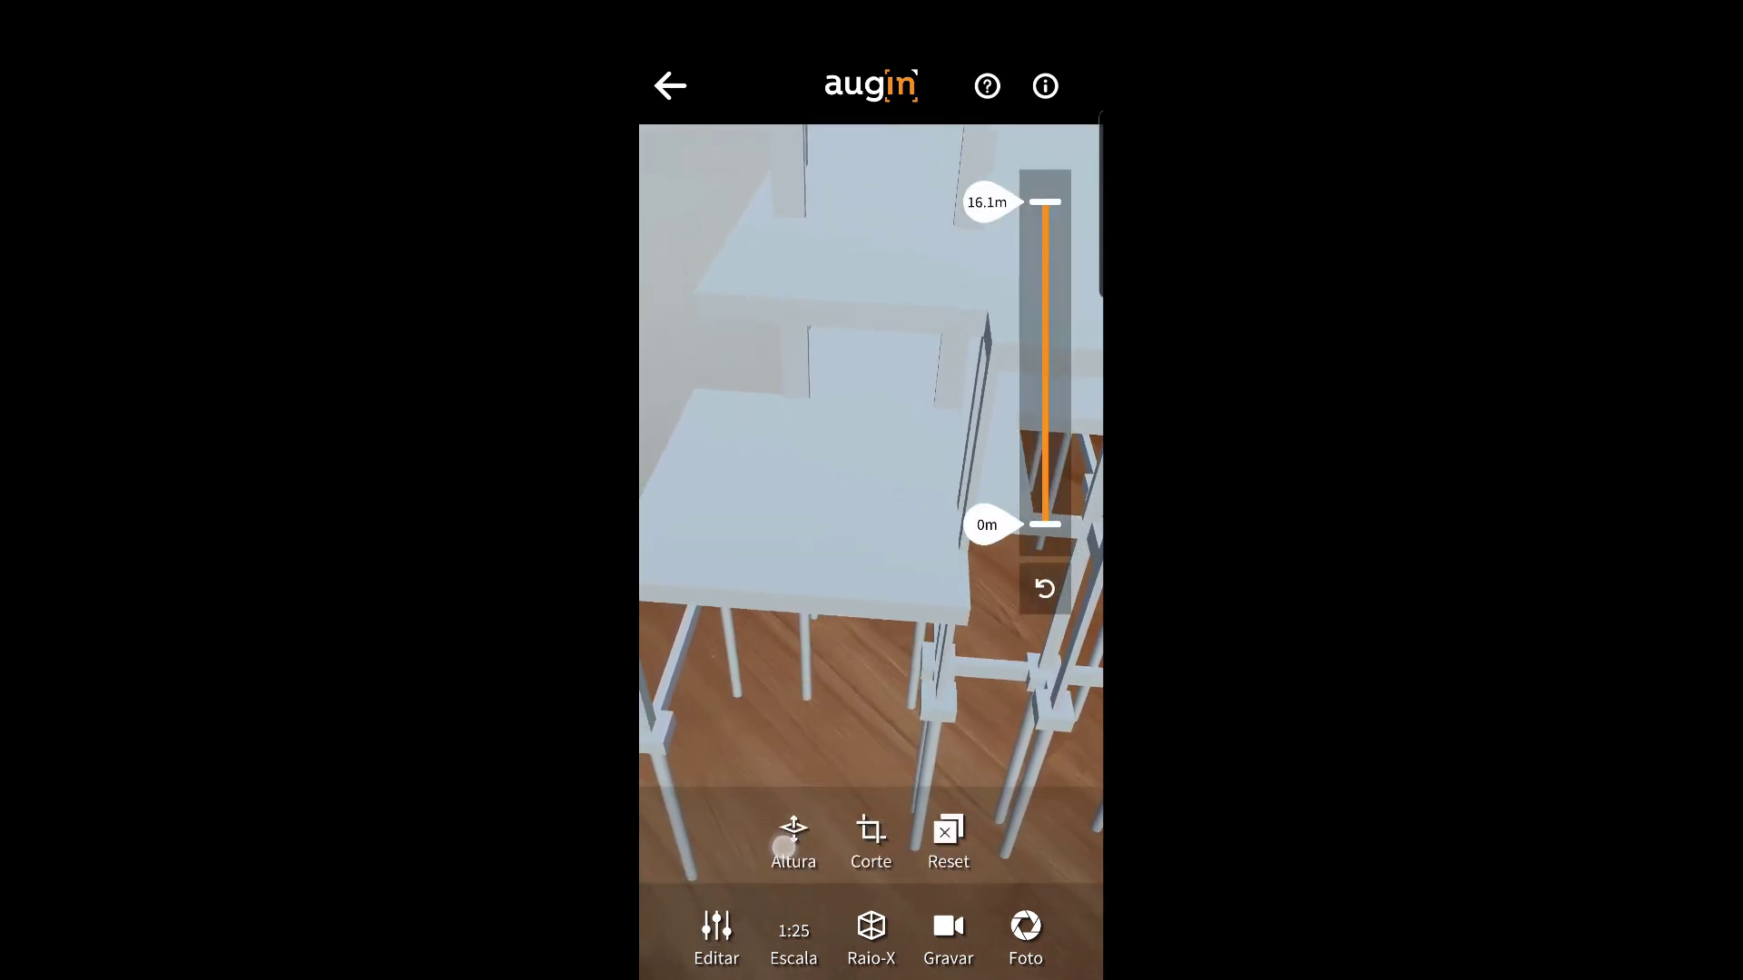
click(786, 927)
Step: Cycle the model scale through 1:1 and 1:10, back to 1:25, then turn on X-ray
click(792, 946)
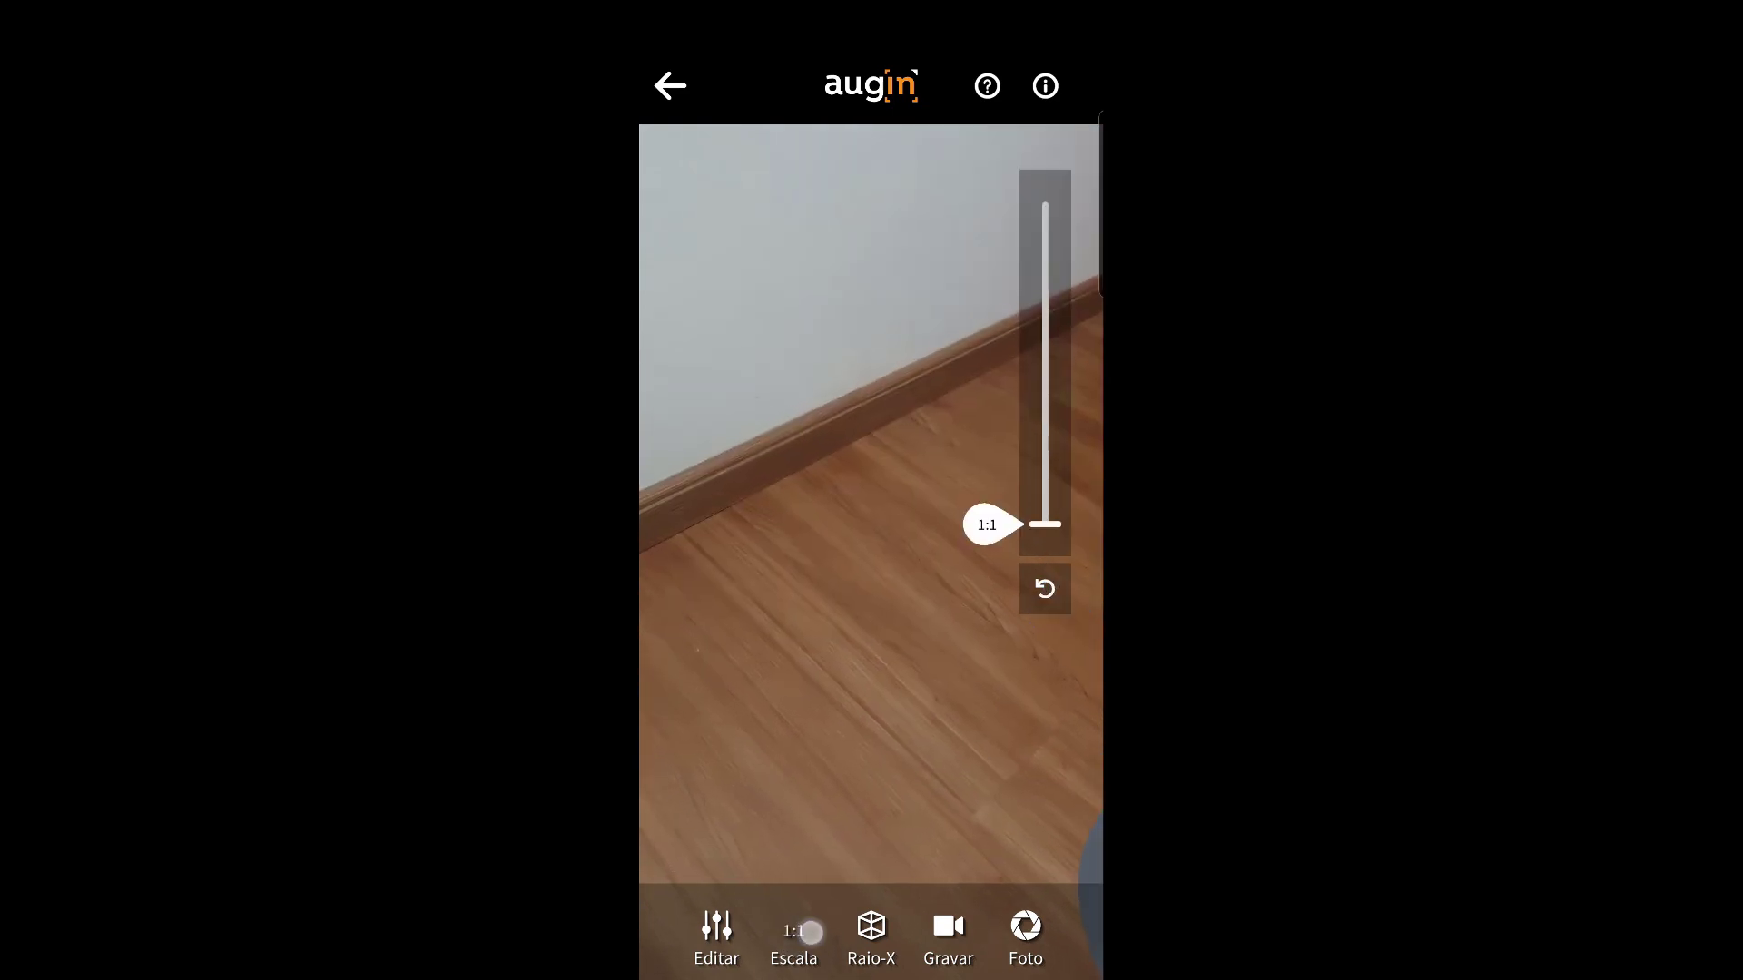
click(808, 935)
click(793, 935)
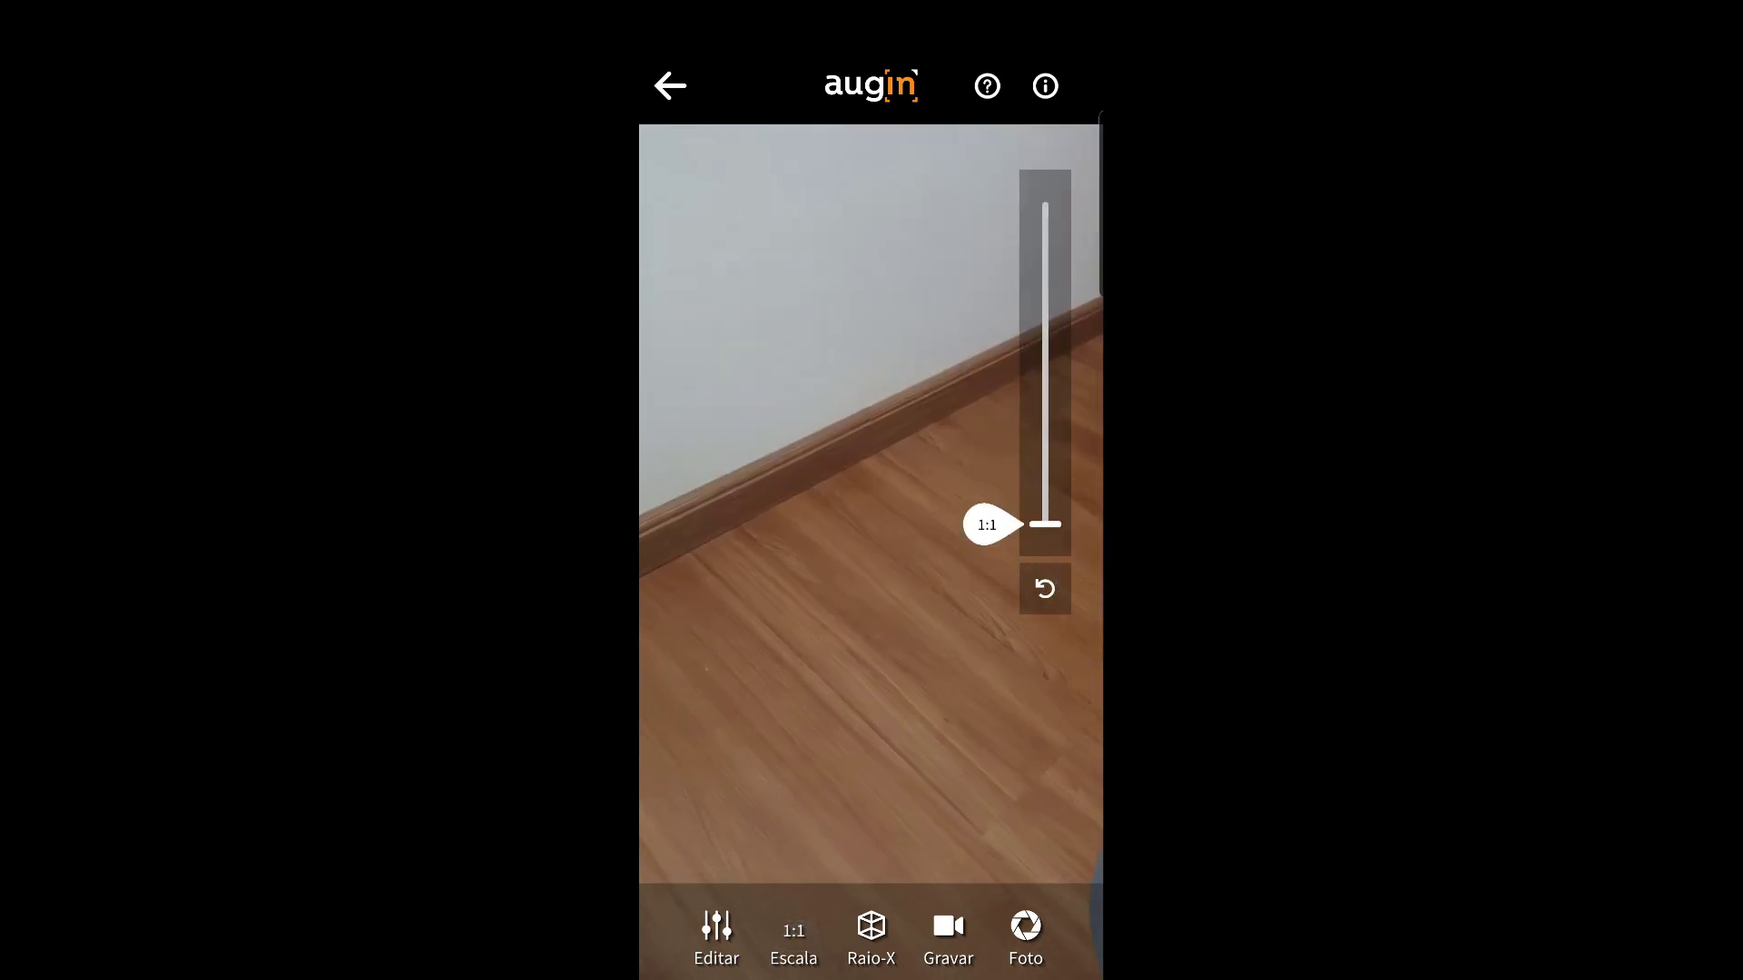
click(793, 935)
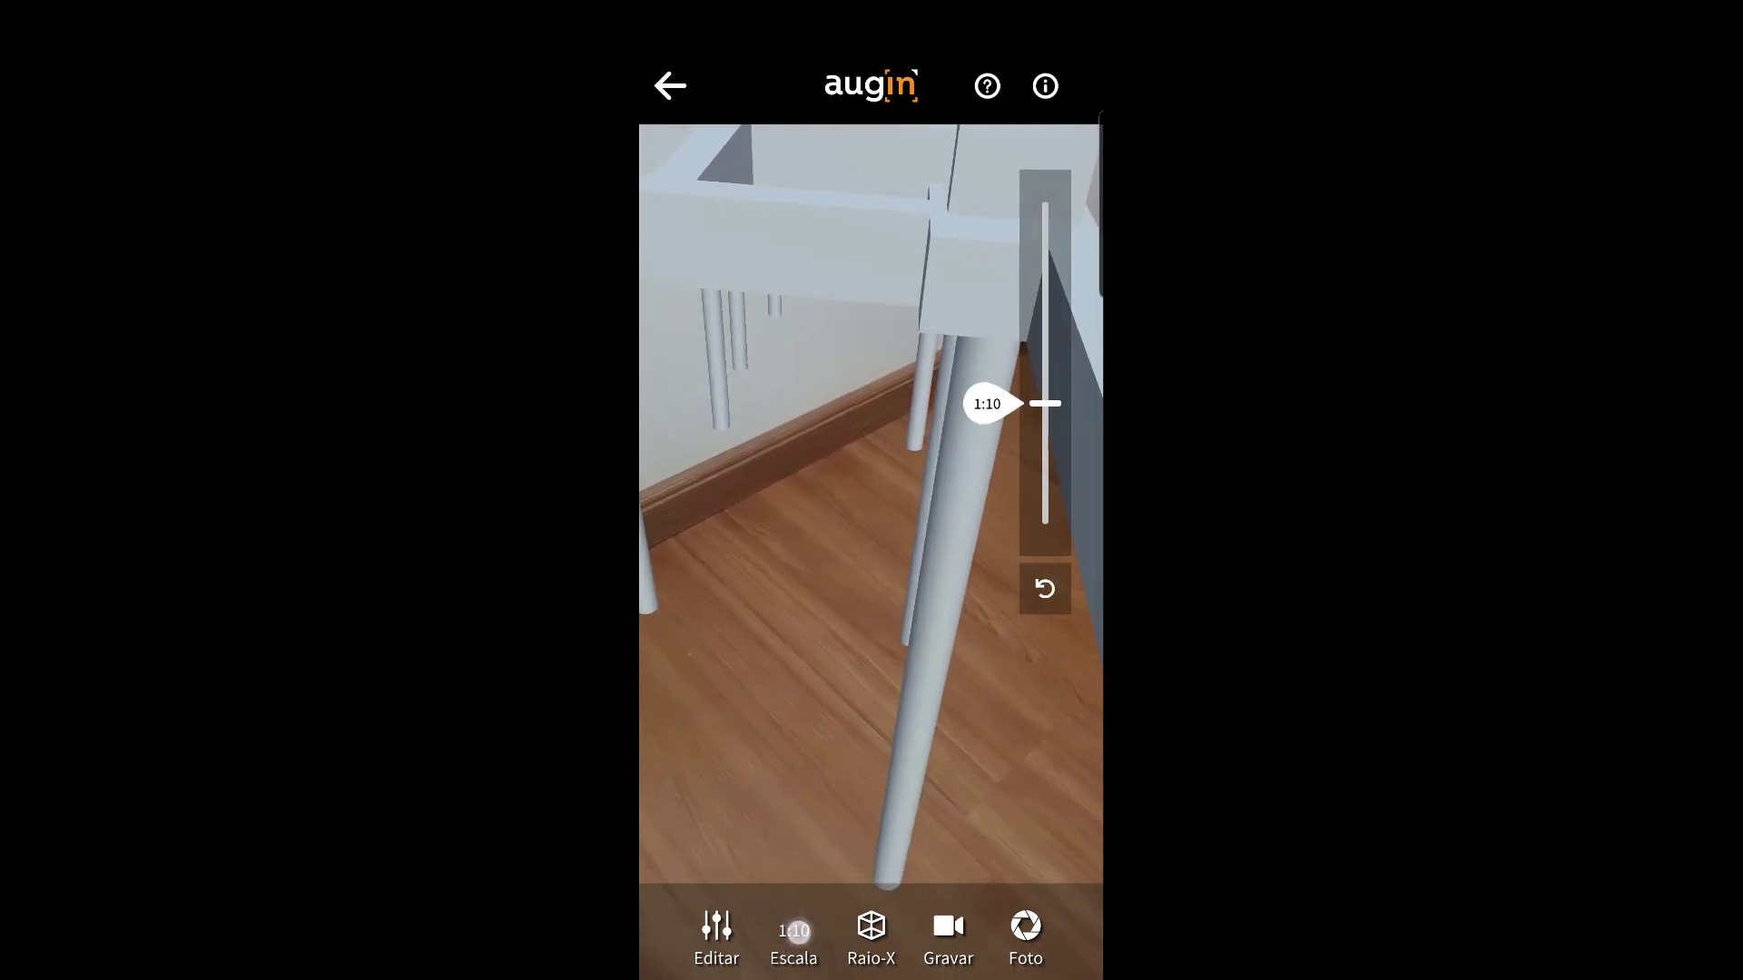
click(796, 931)
click(872, 930)
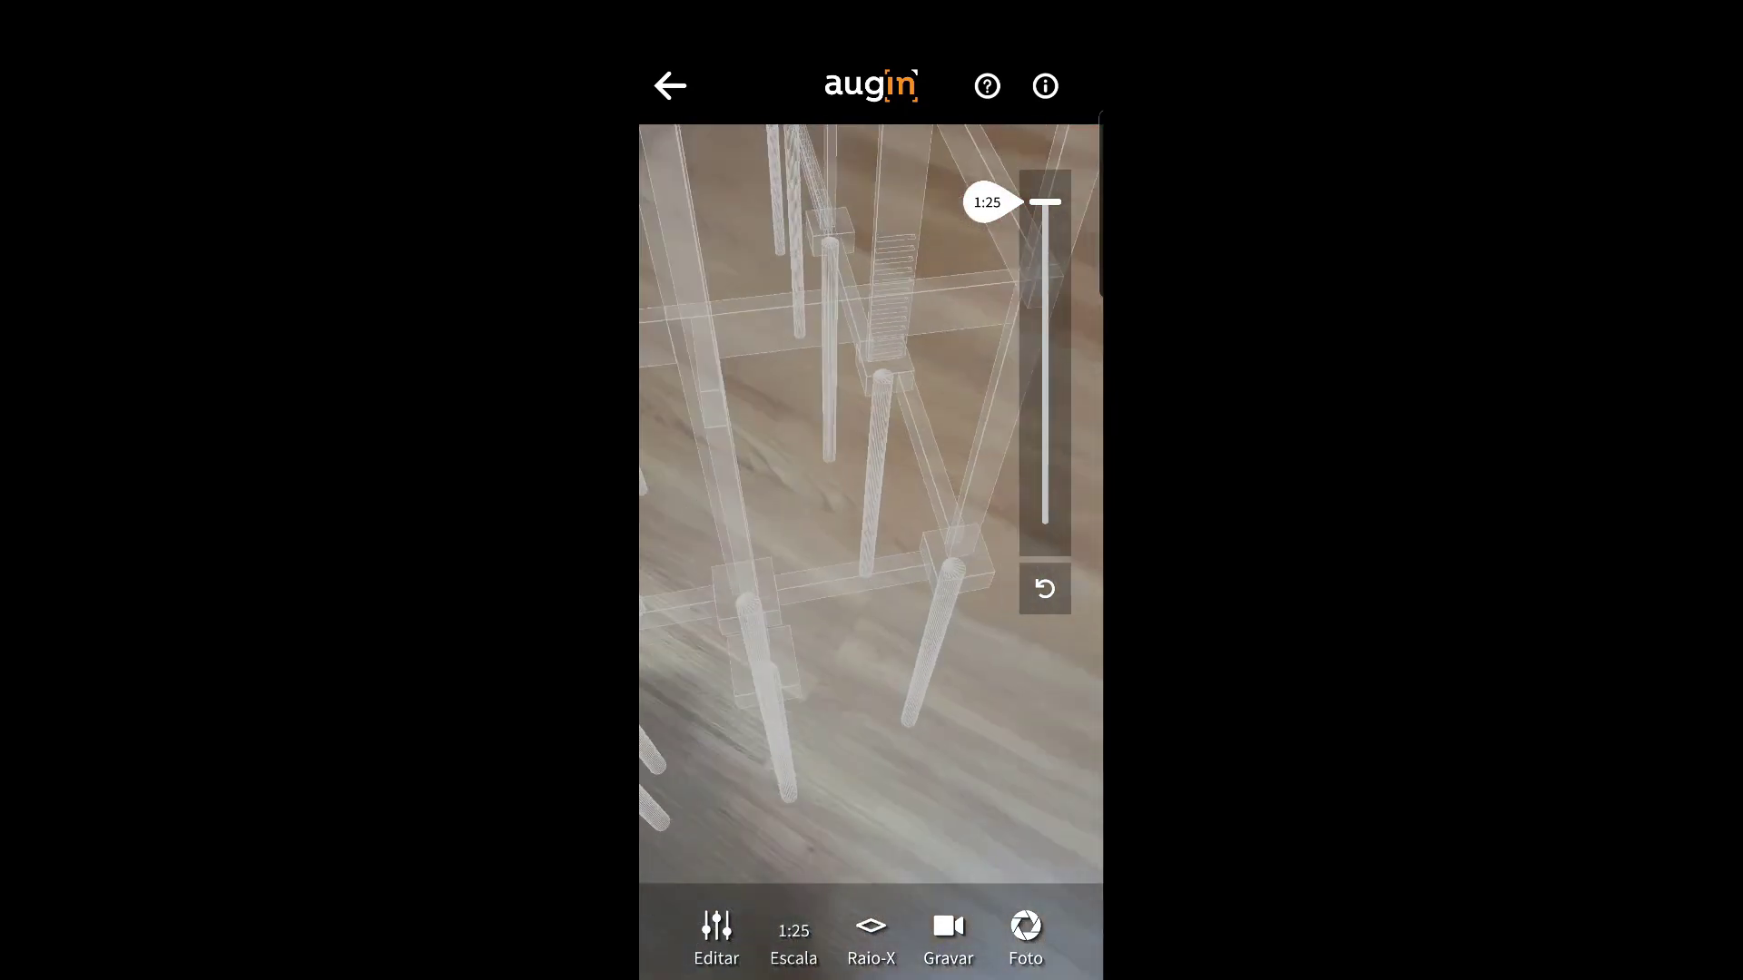
Step: Cycle the Raio-X modes back toward the normal solid shaded view
click(871, 935)
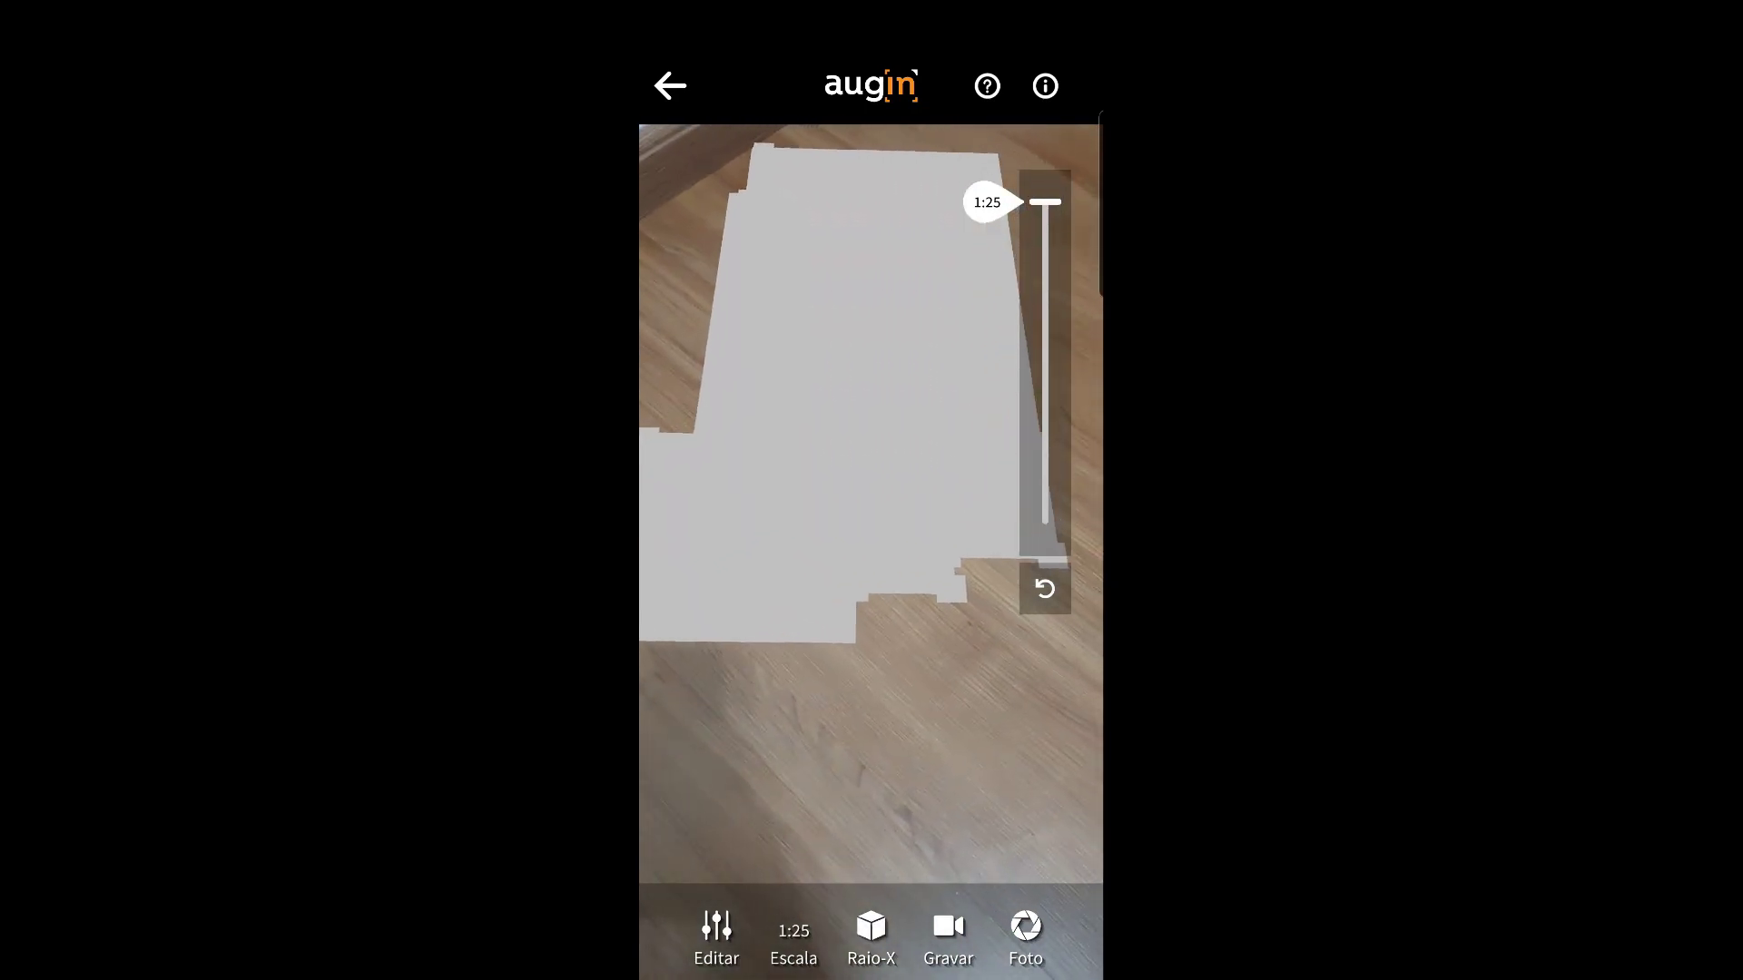
click(871, 935)
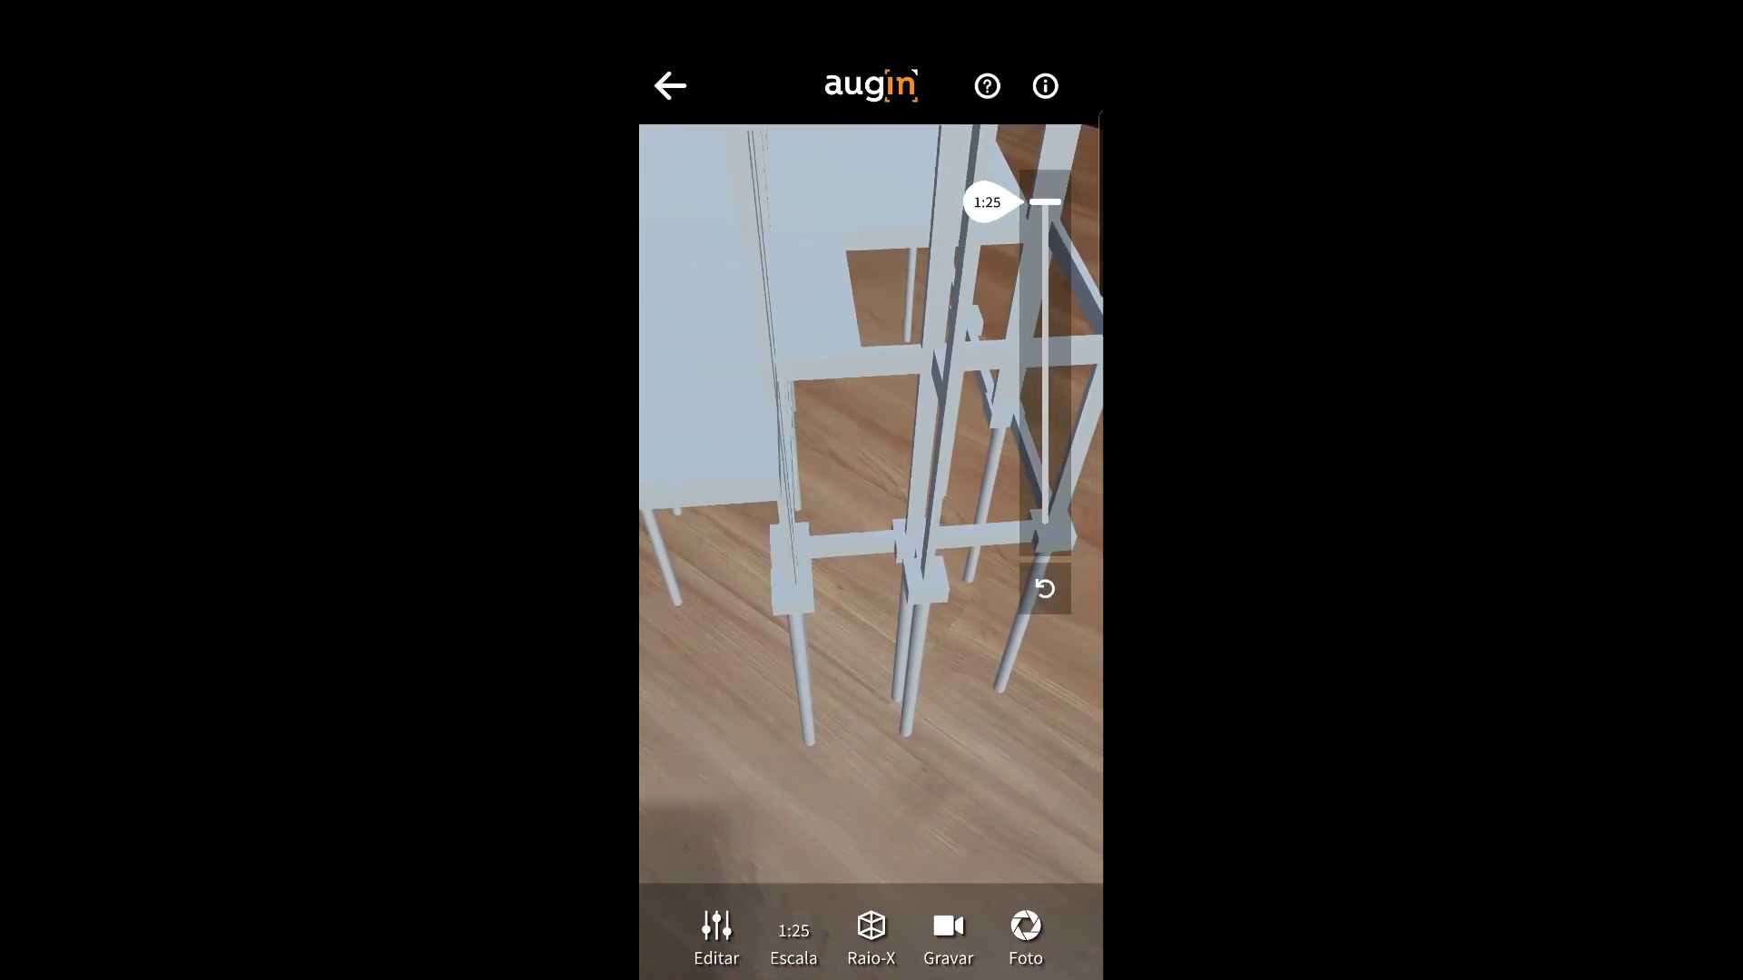
click(914, 490)
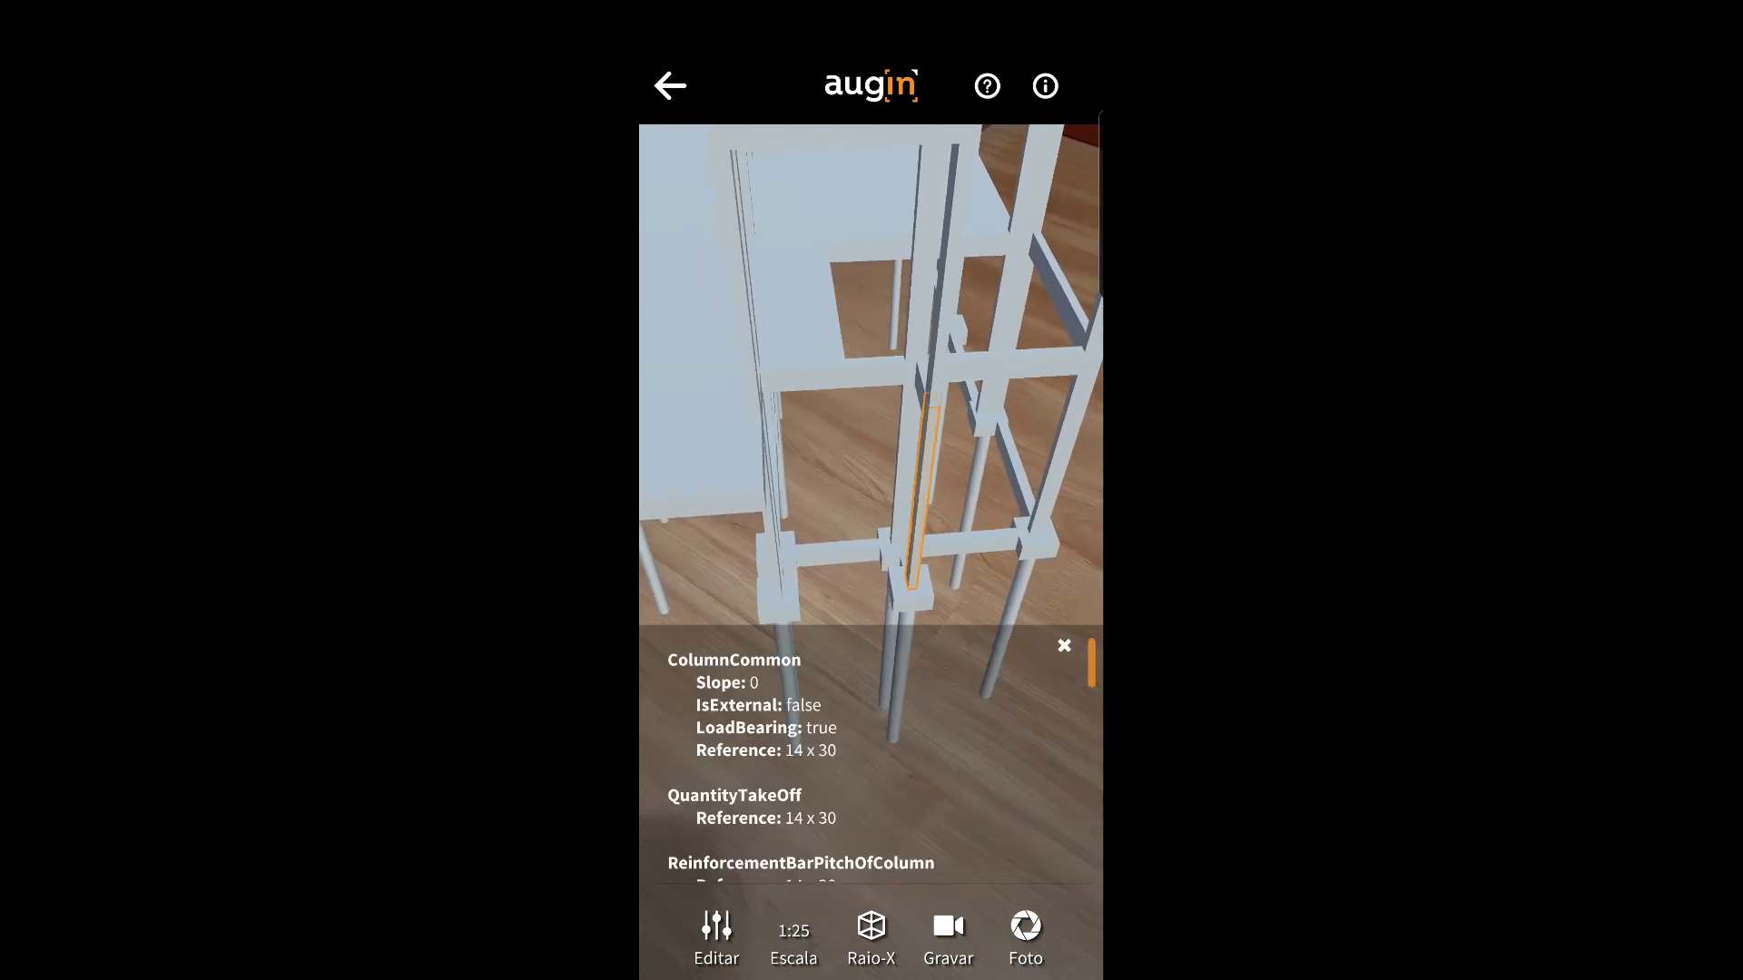
scroll(918, 688, down, 2)
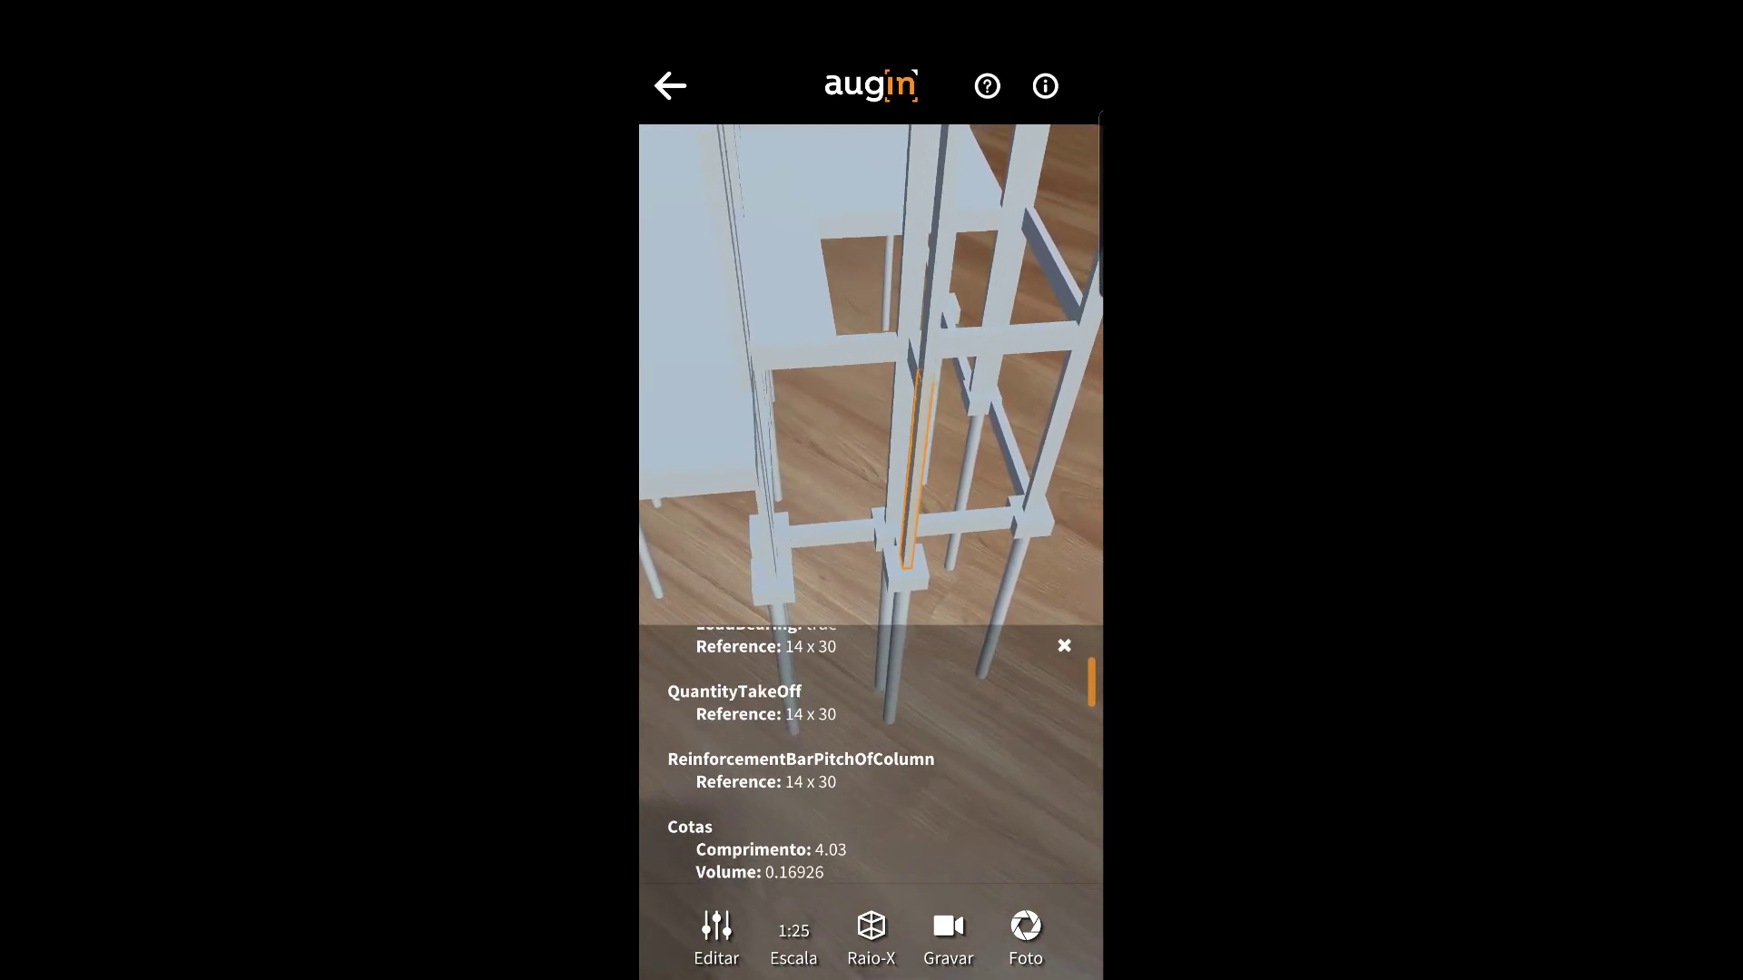
scroll(921, 720, down, 2)
scroll(914, 723, down, 2)
scroll(917, 806, up, 3)
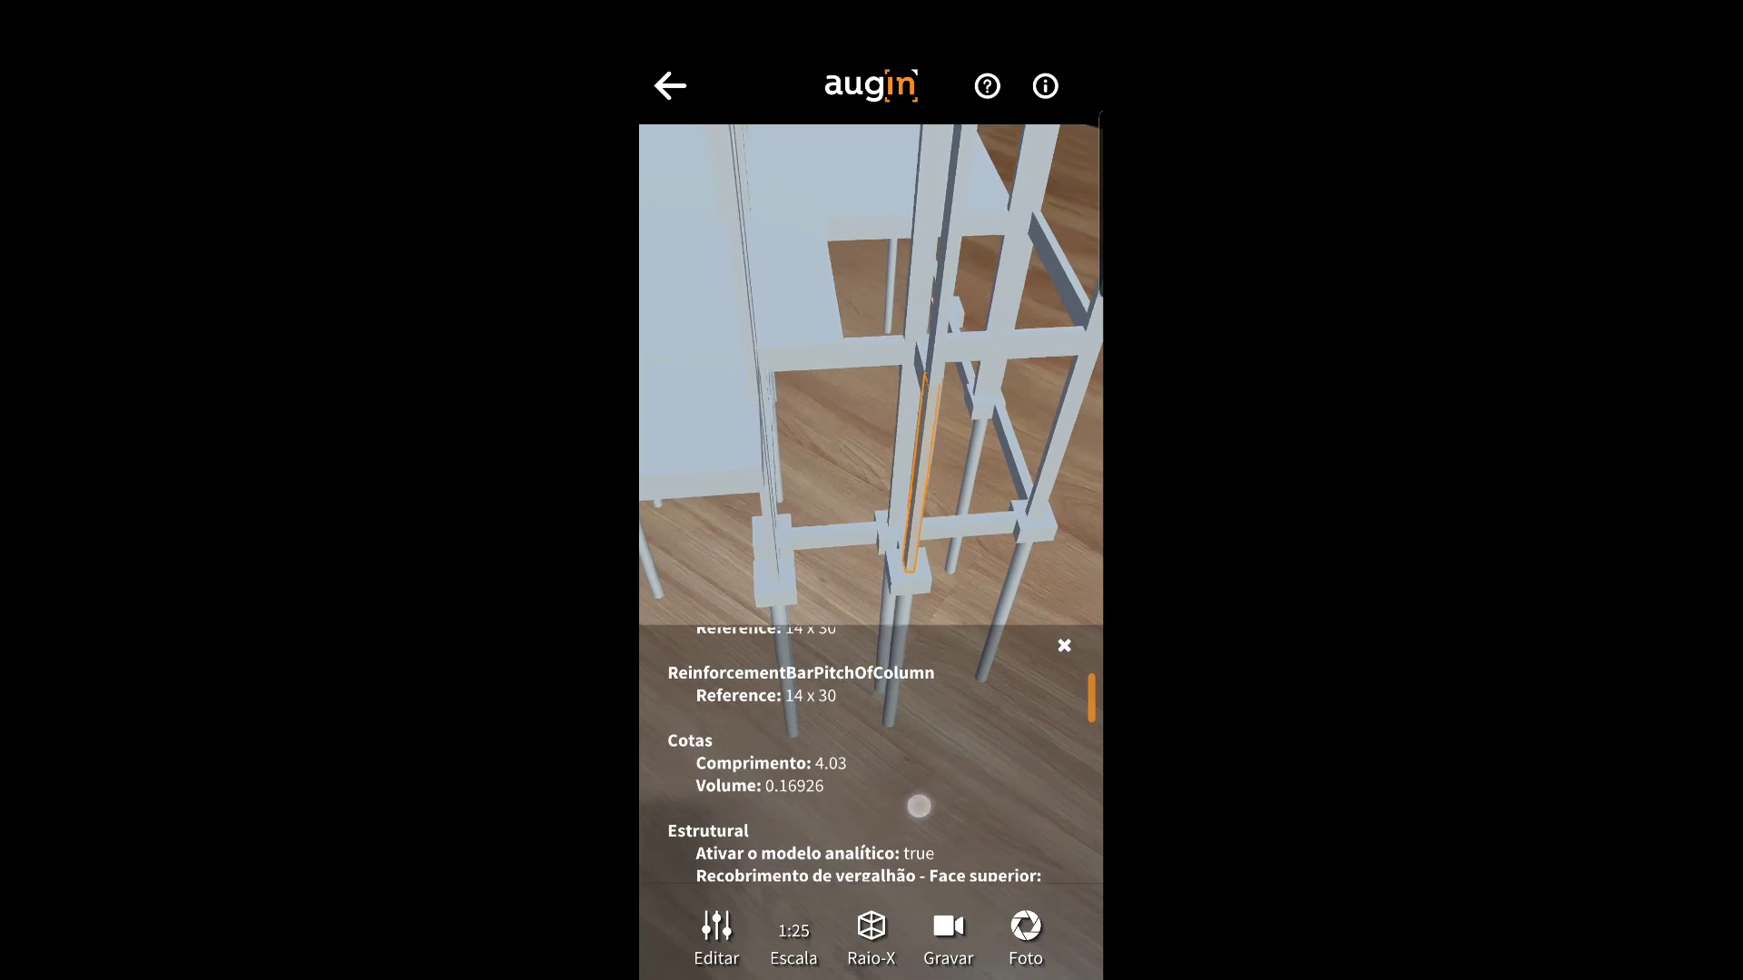
scroll(917, 781, up, 1)
click(765, 576)
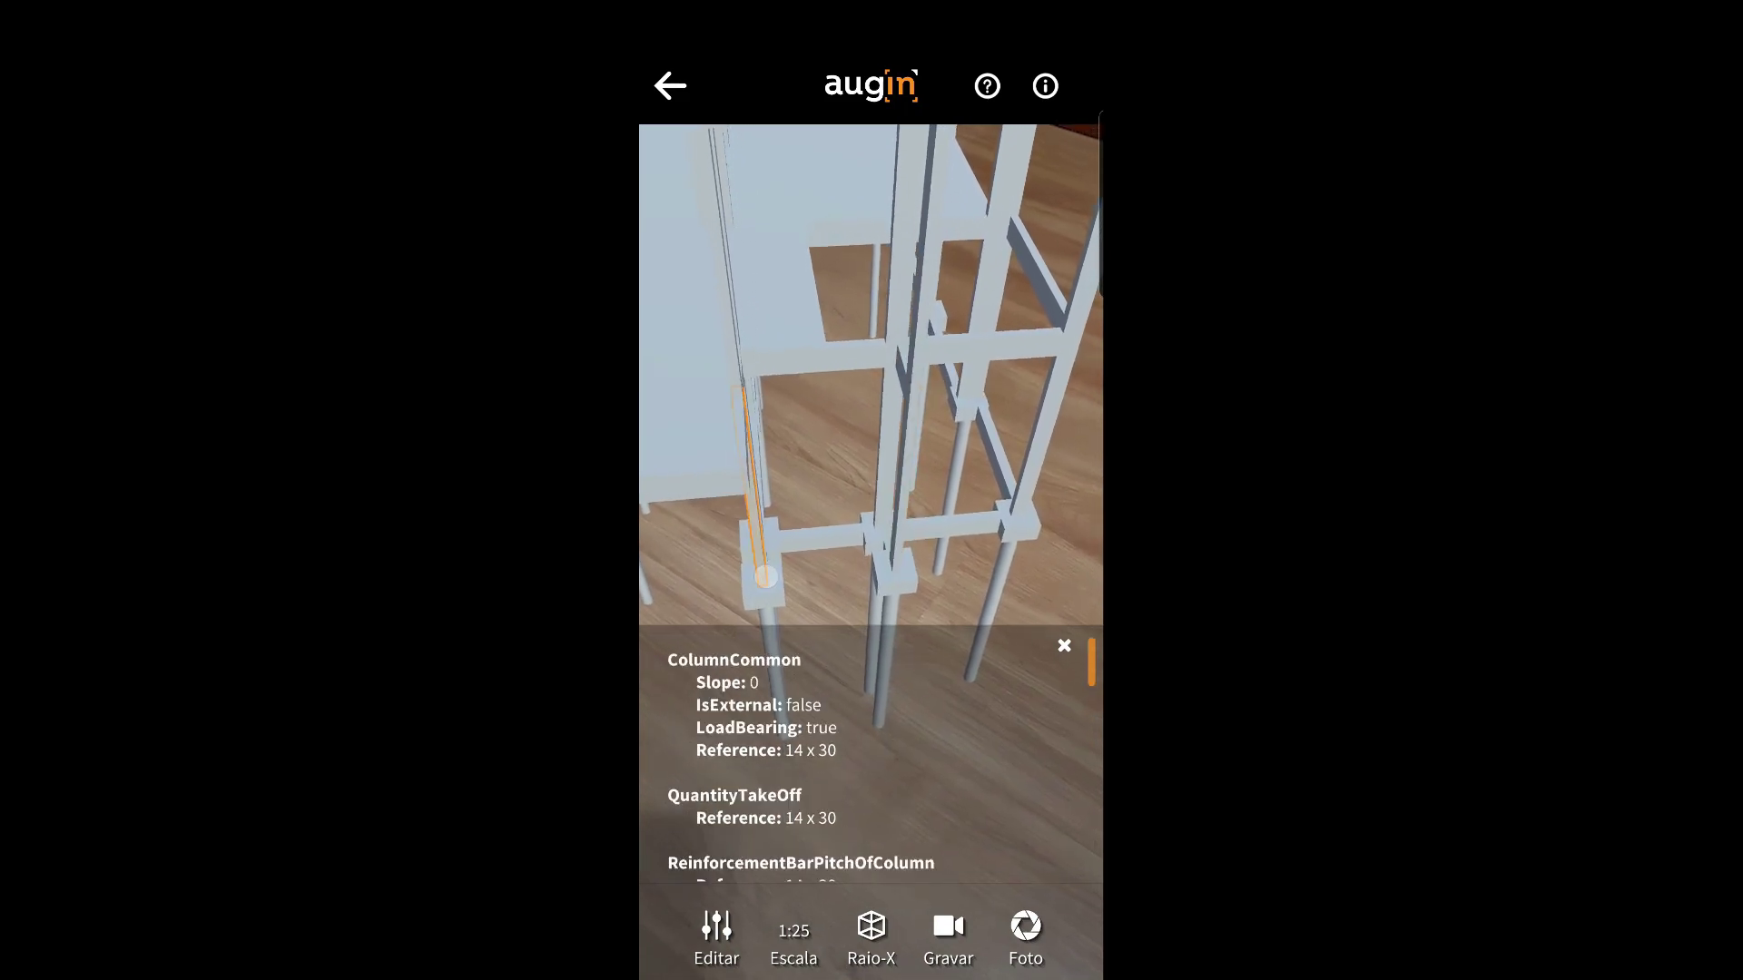
click(863, 440)
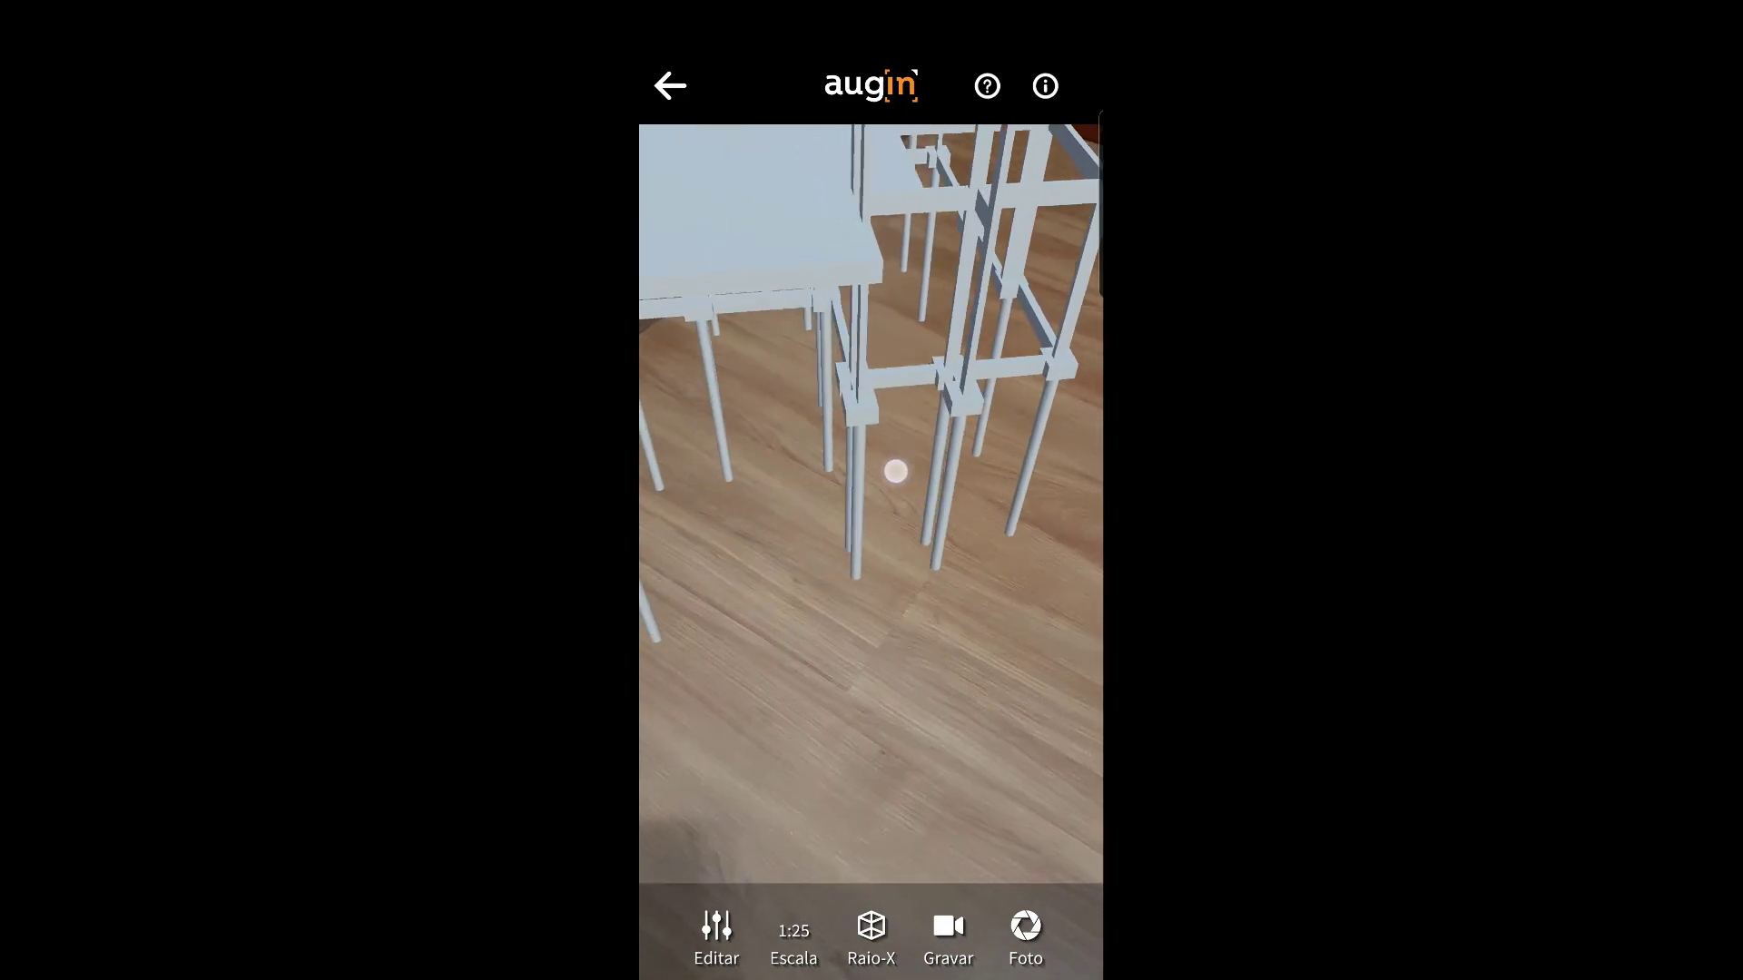
drag(895, 470, 895, 666)
scroll(900, 533, up, 3)
Step: Review the pile cap's properties (Bloco de fundação, cast-in-place concrete, level OSSO-001-Terreo), then close them
click(998, 654)
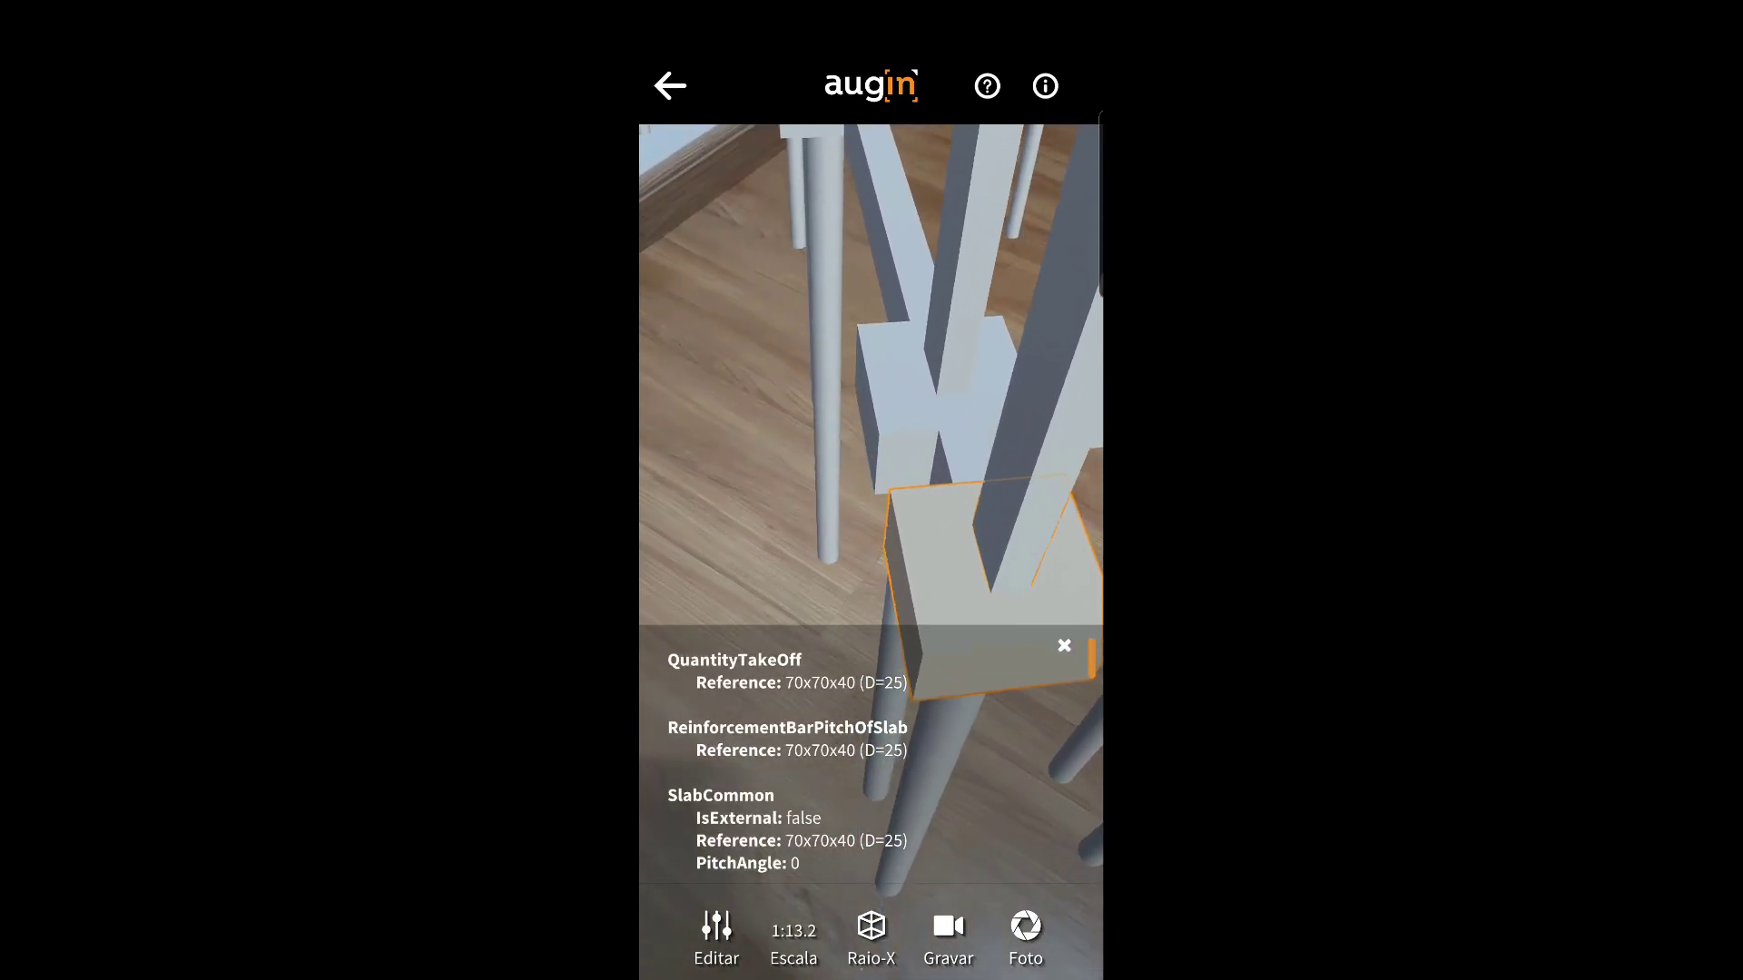
scroll(940, 743, down, 1)
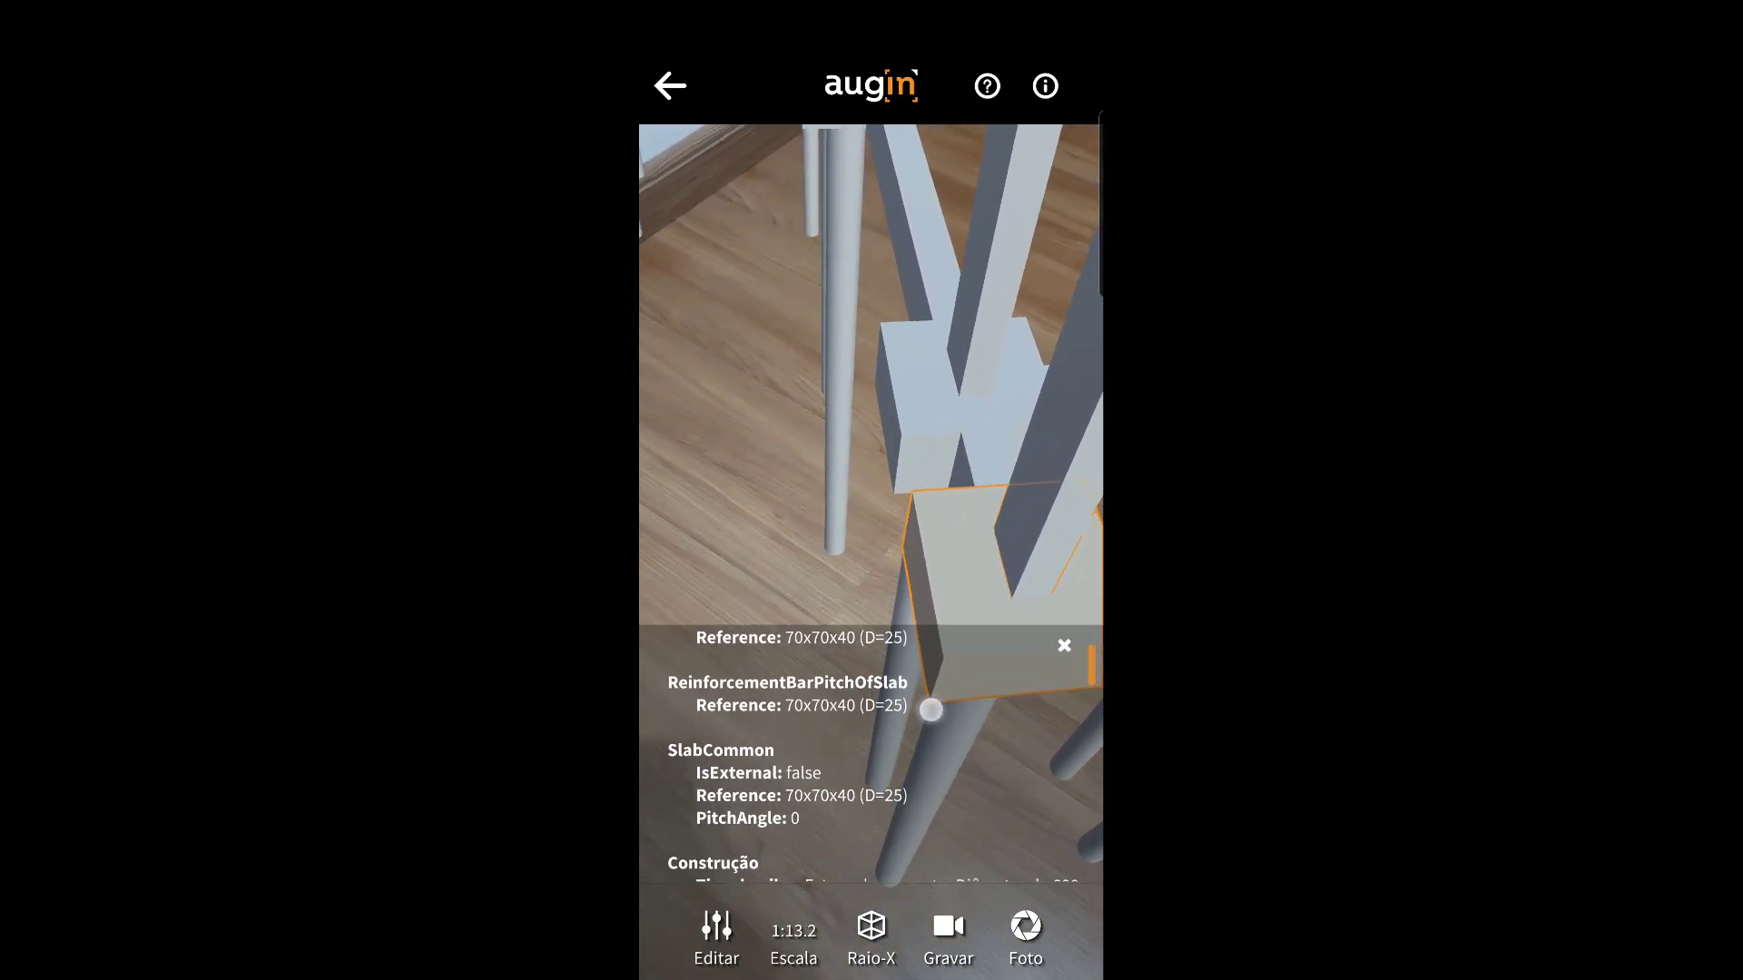
scroll(933, 717, down, 1)
scroll(944, 745, down, 1)
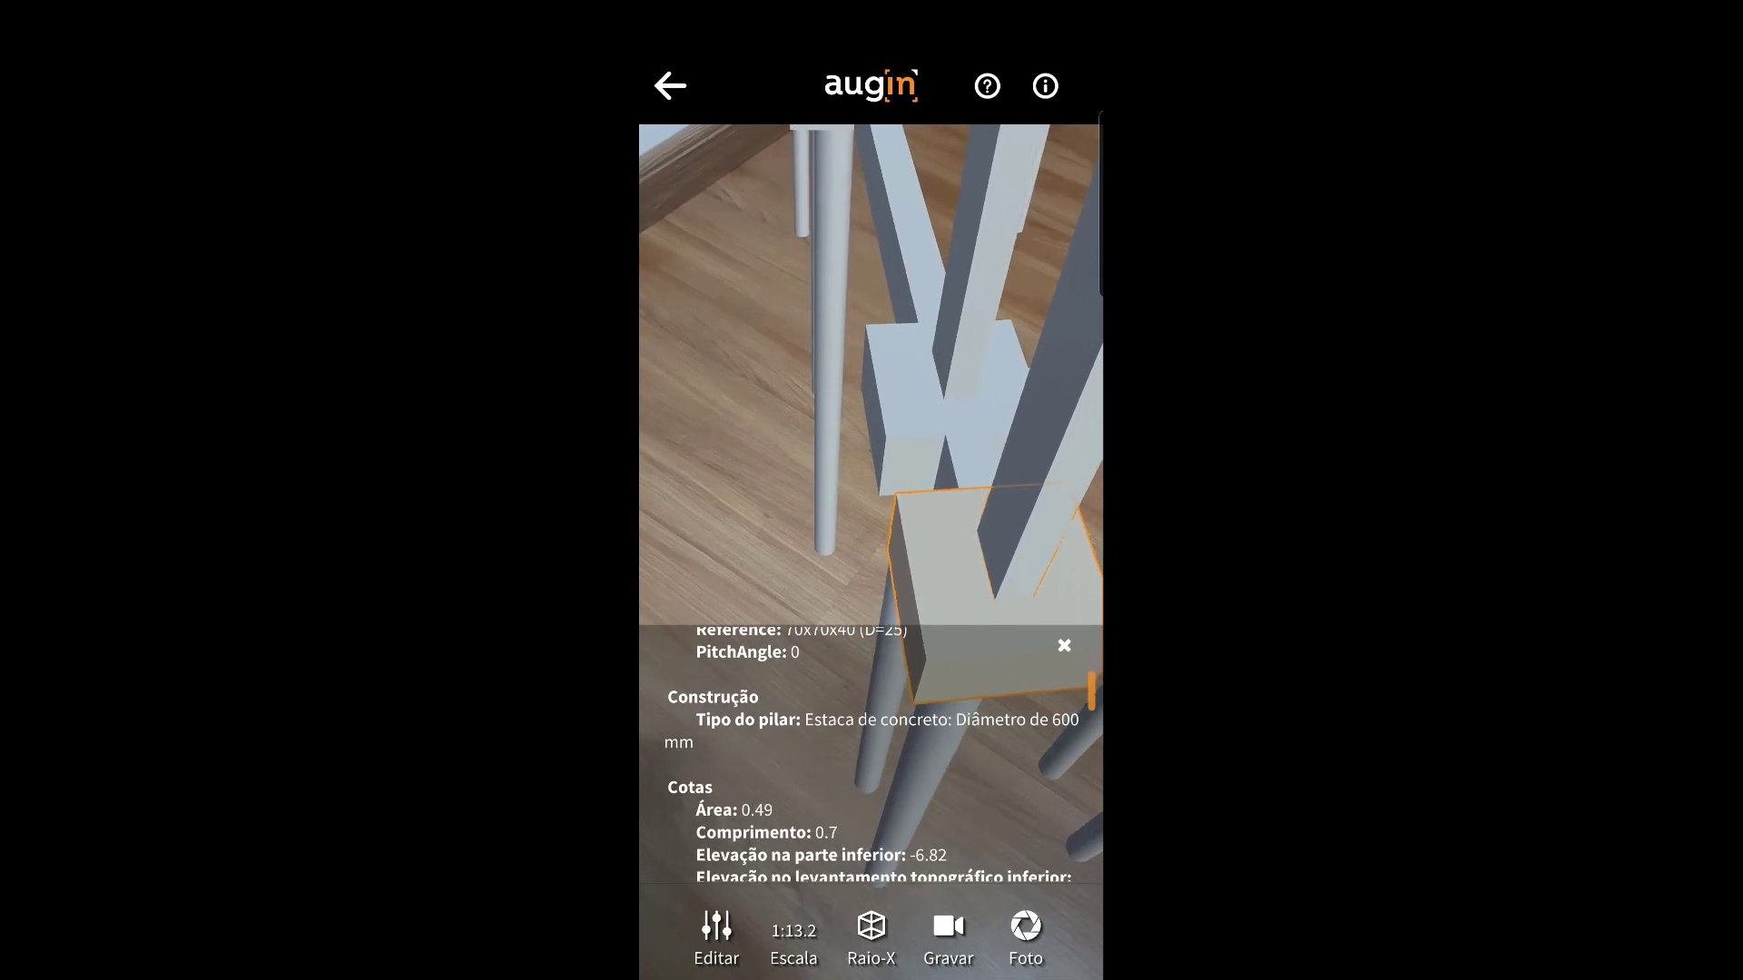
scroll(965, 801, down, 1)
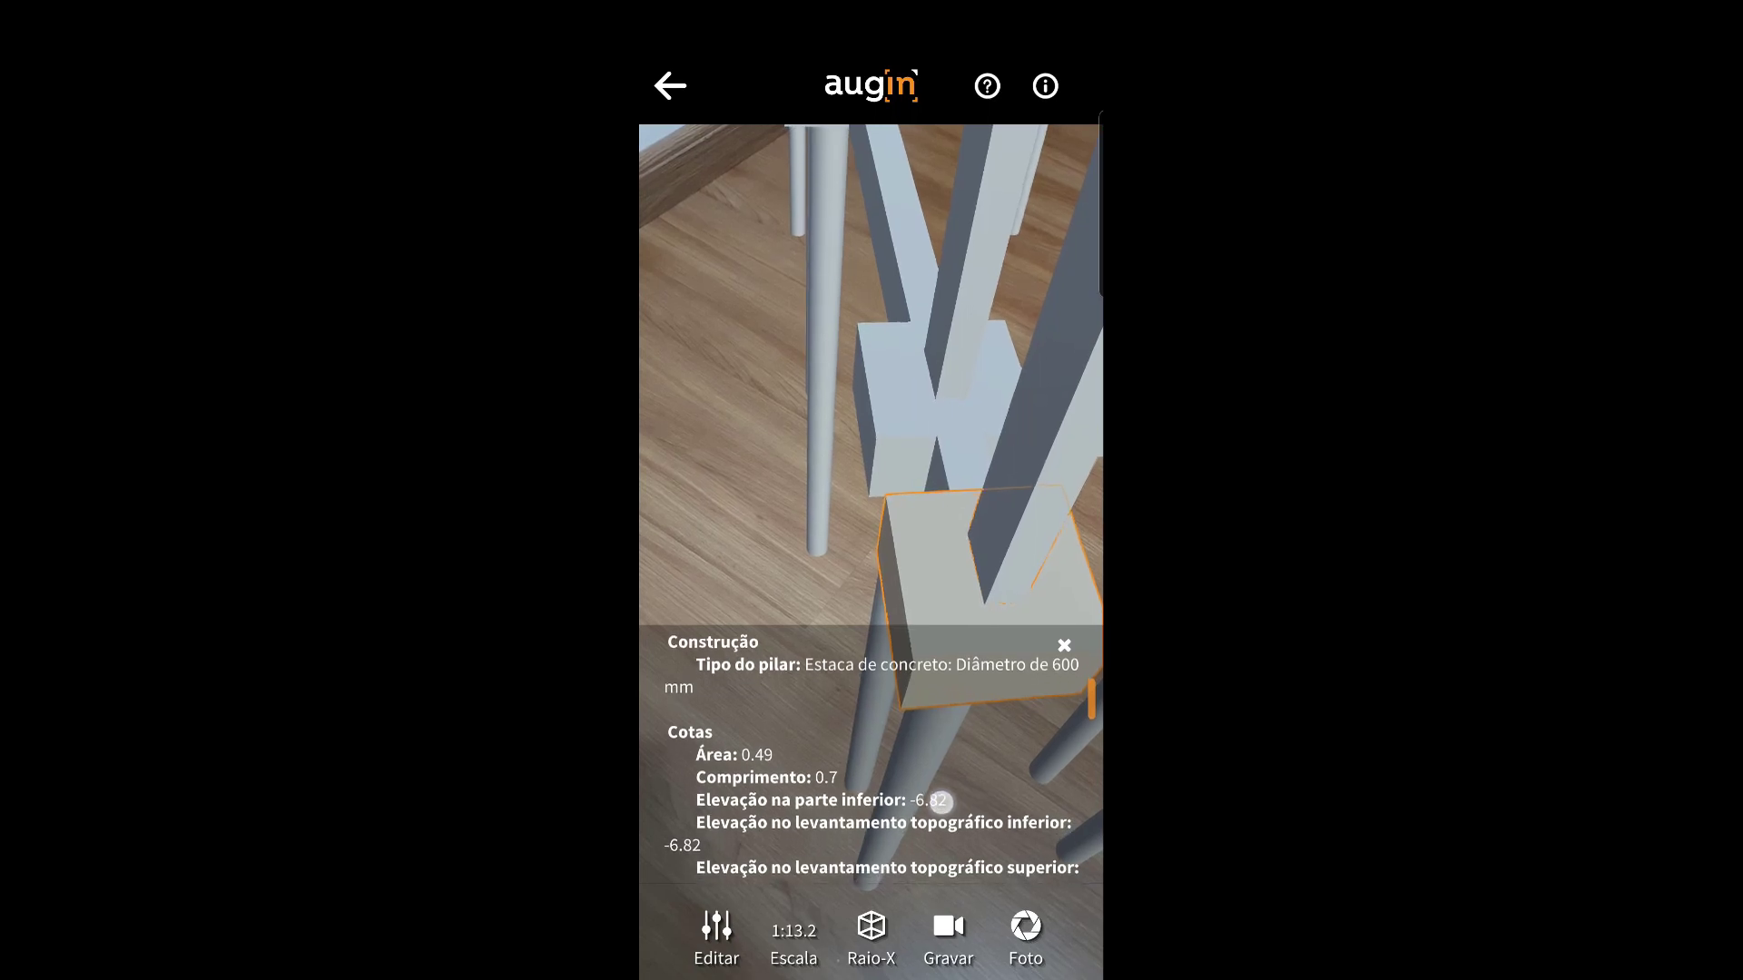
scroll(942, 811, down, 3)
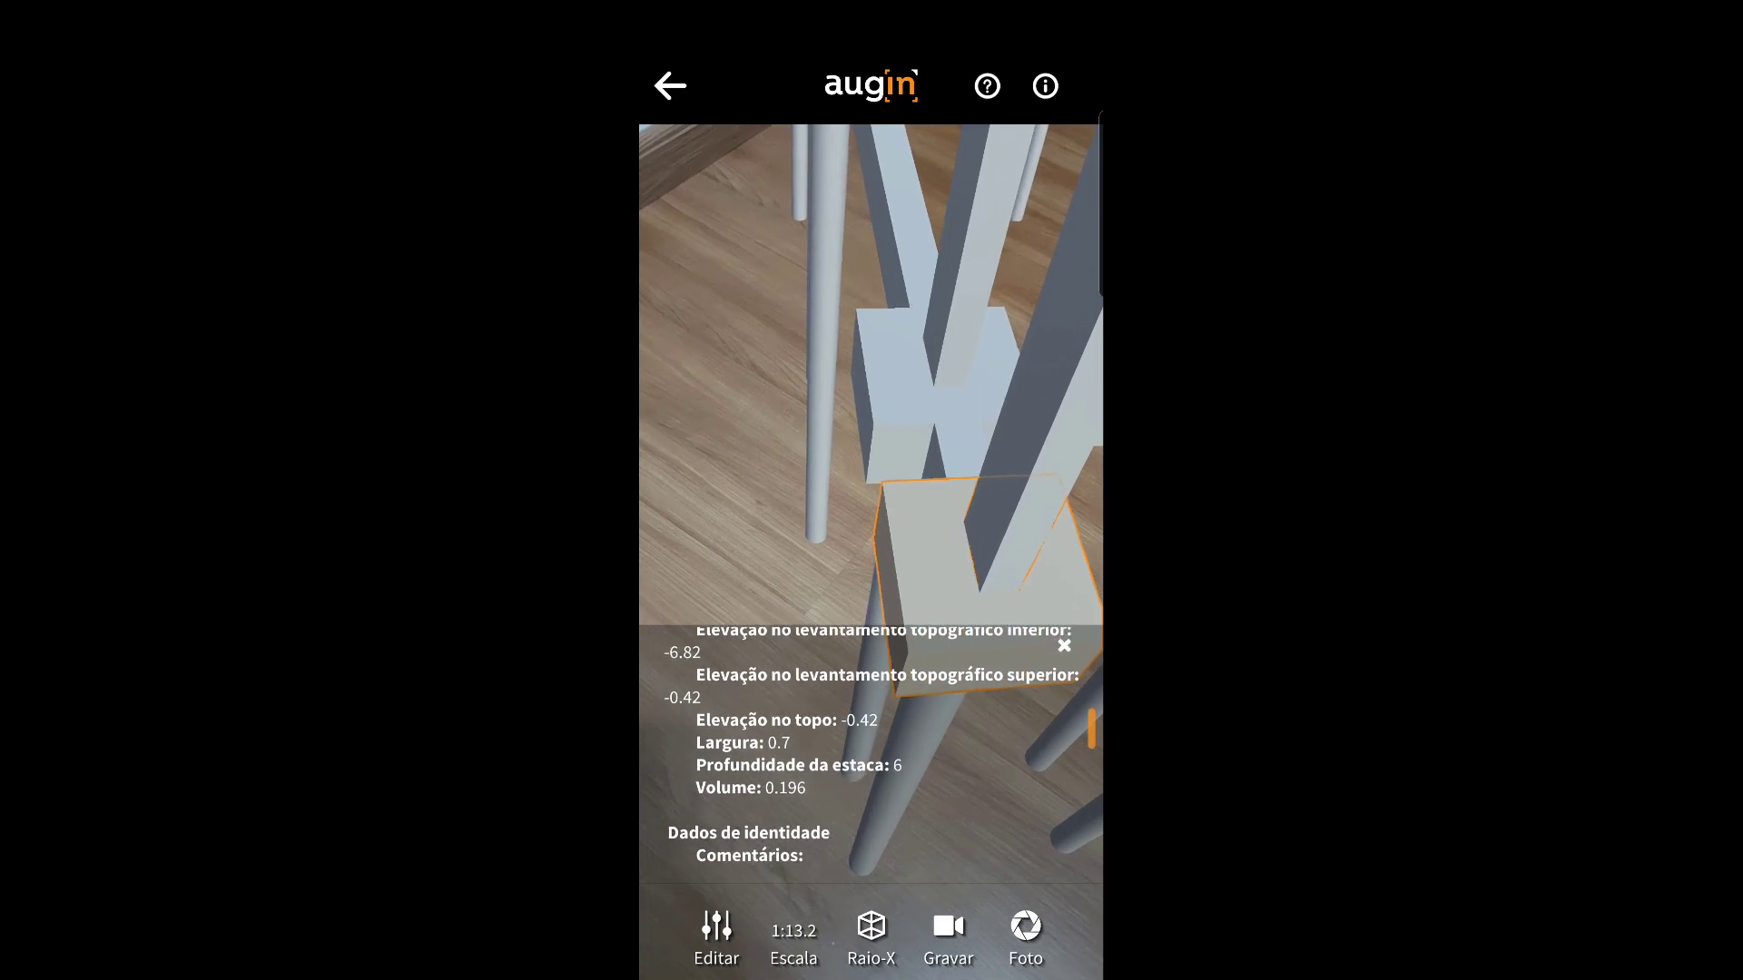
scroll(944, 752, down, 1)
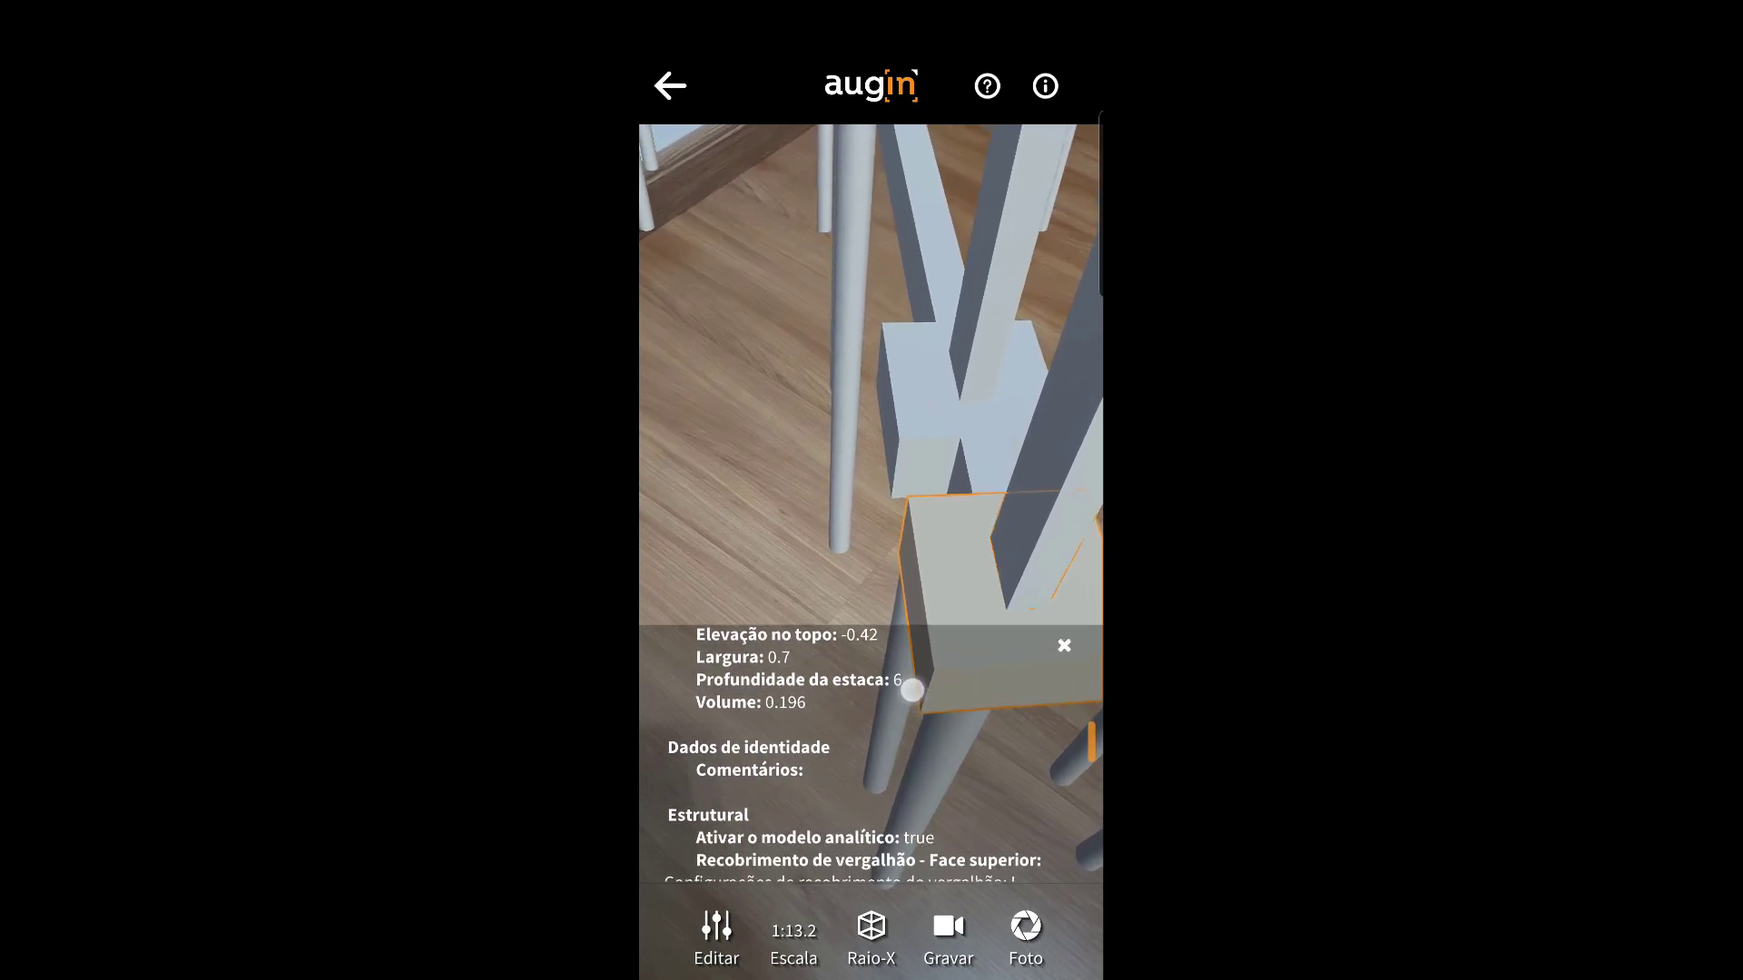
scroll(912, 690, down, 2)
scroll(926, 726, down, 2)
scroll(941, 769, down, 4)
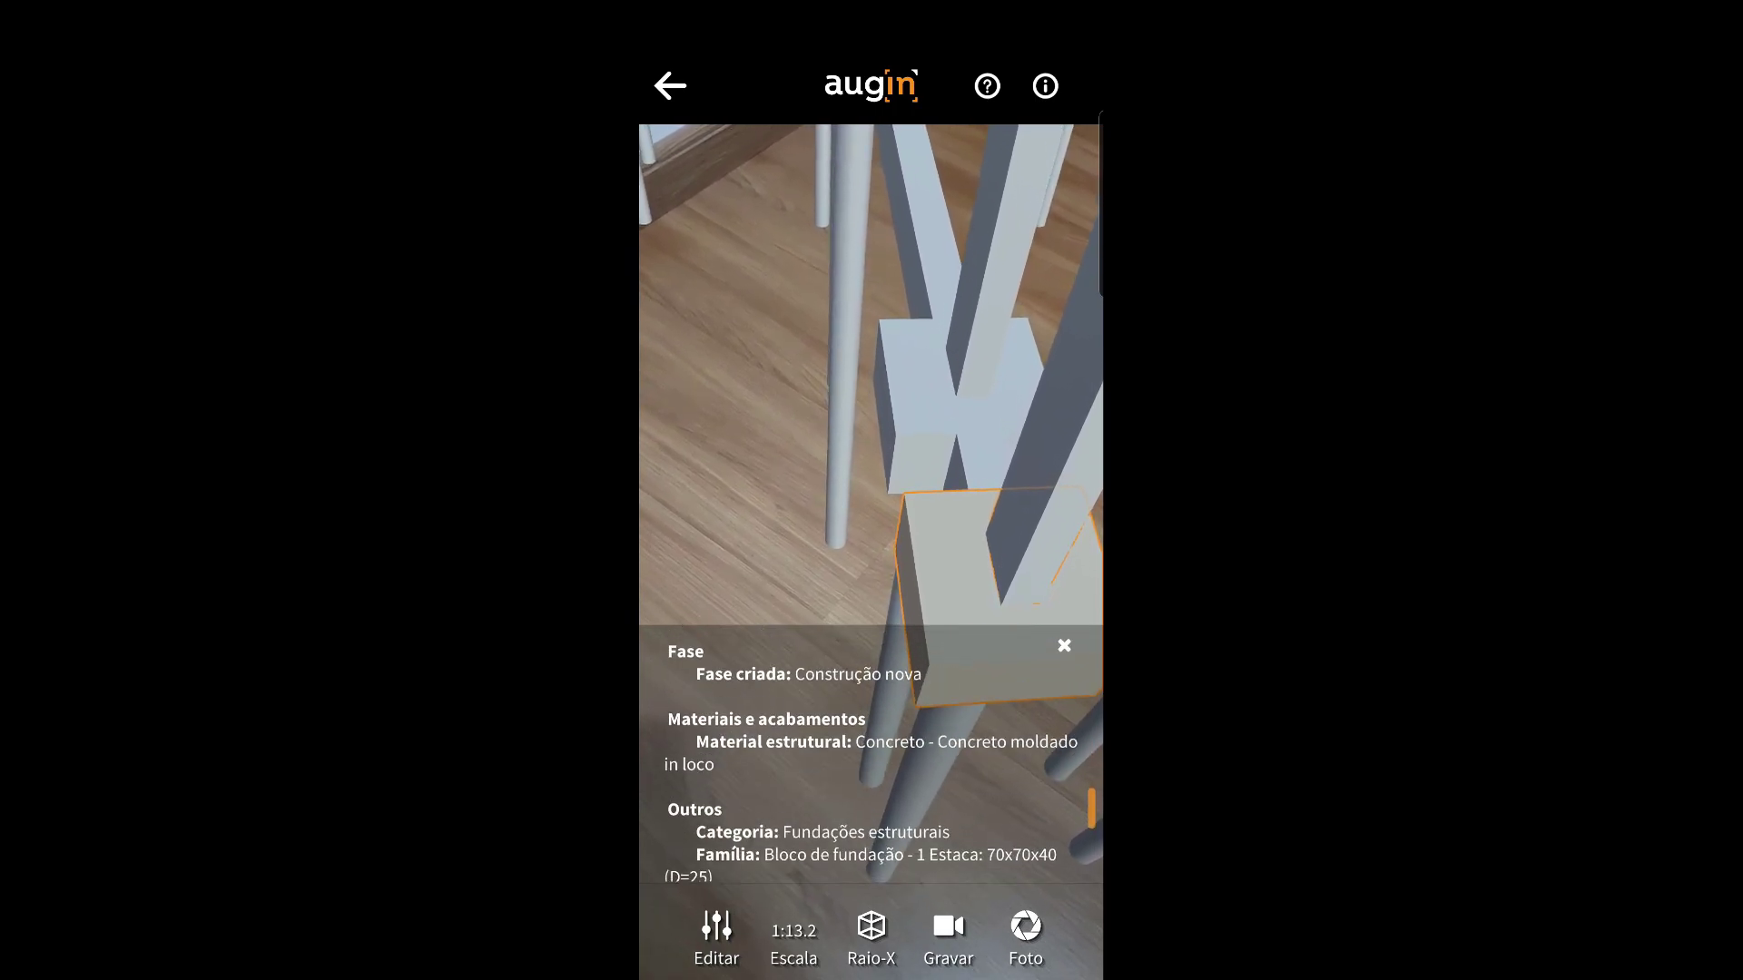
scroll(872, 753, down, 3)
scroll(872, 753, down, 2)
scroll(956, 754, down, 1)
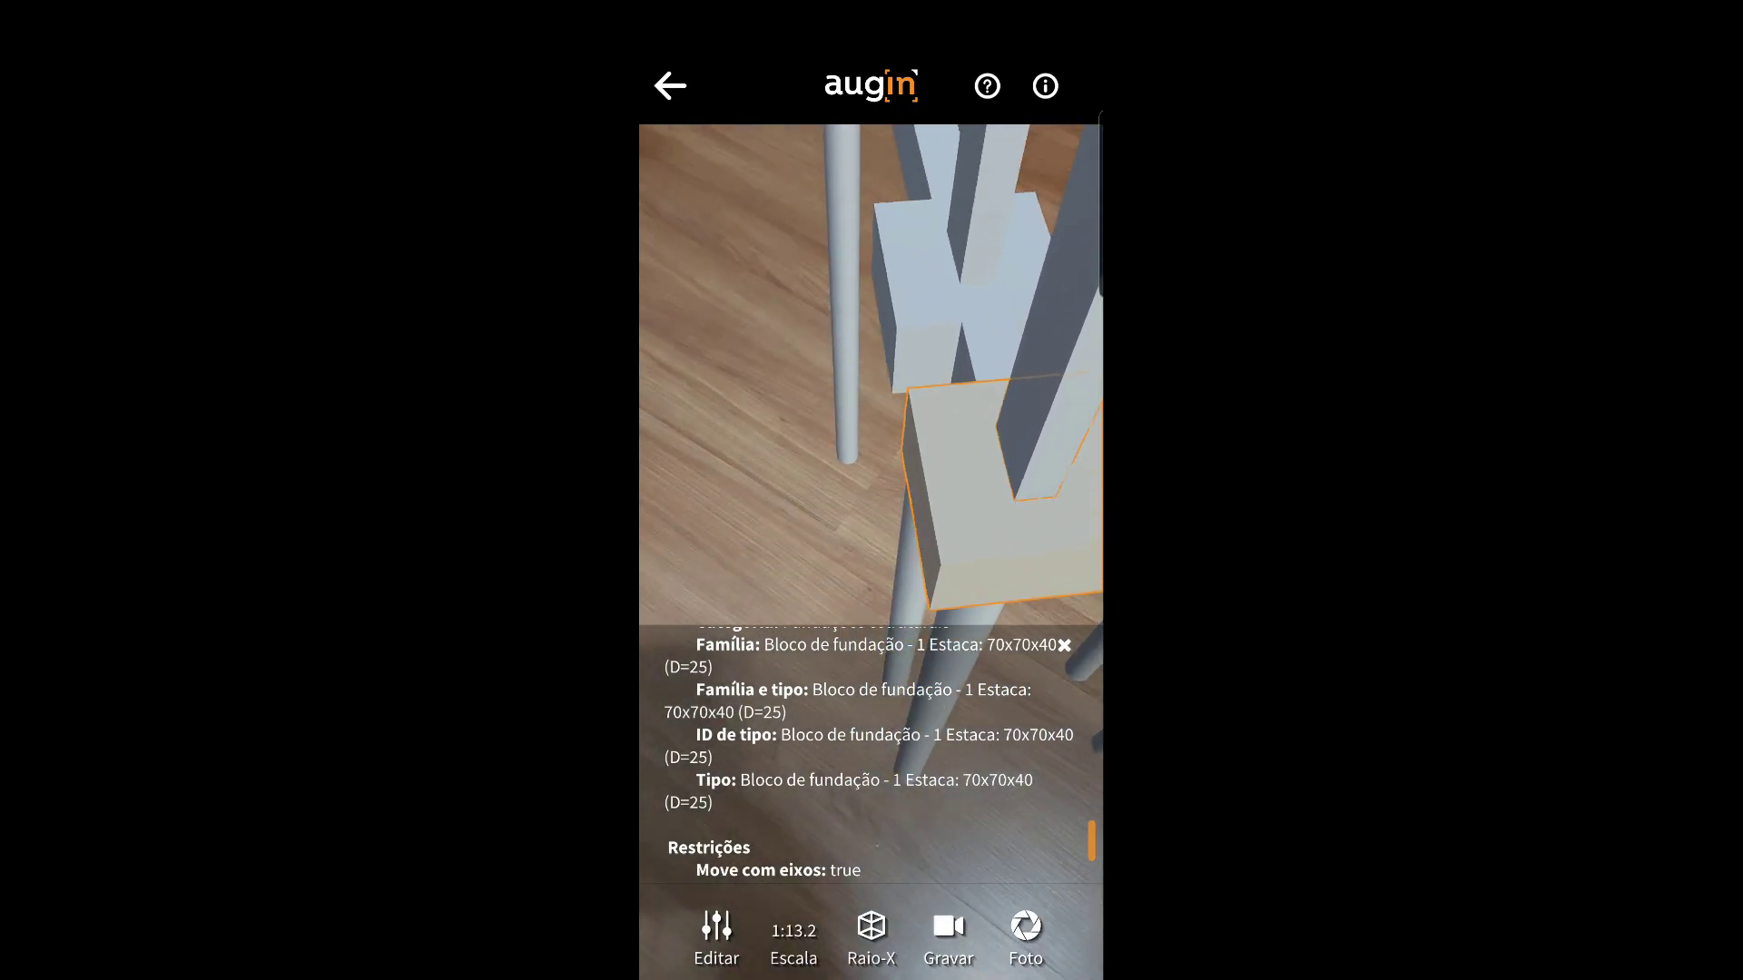
scroll(871, 754, up, 2)
scroll(871, 754, up, 3)
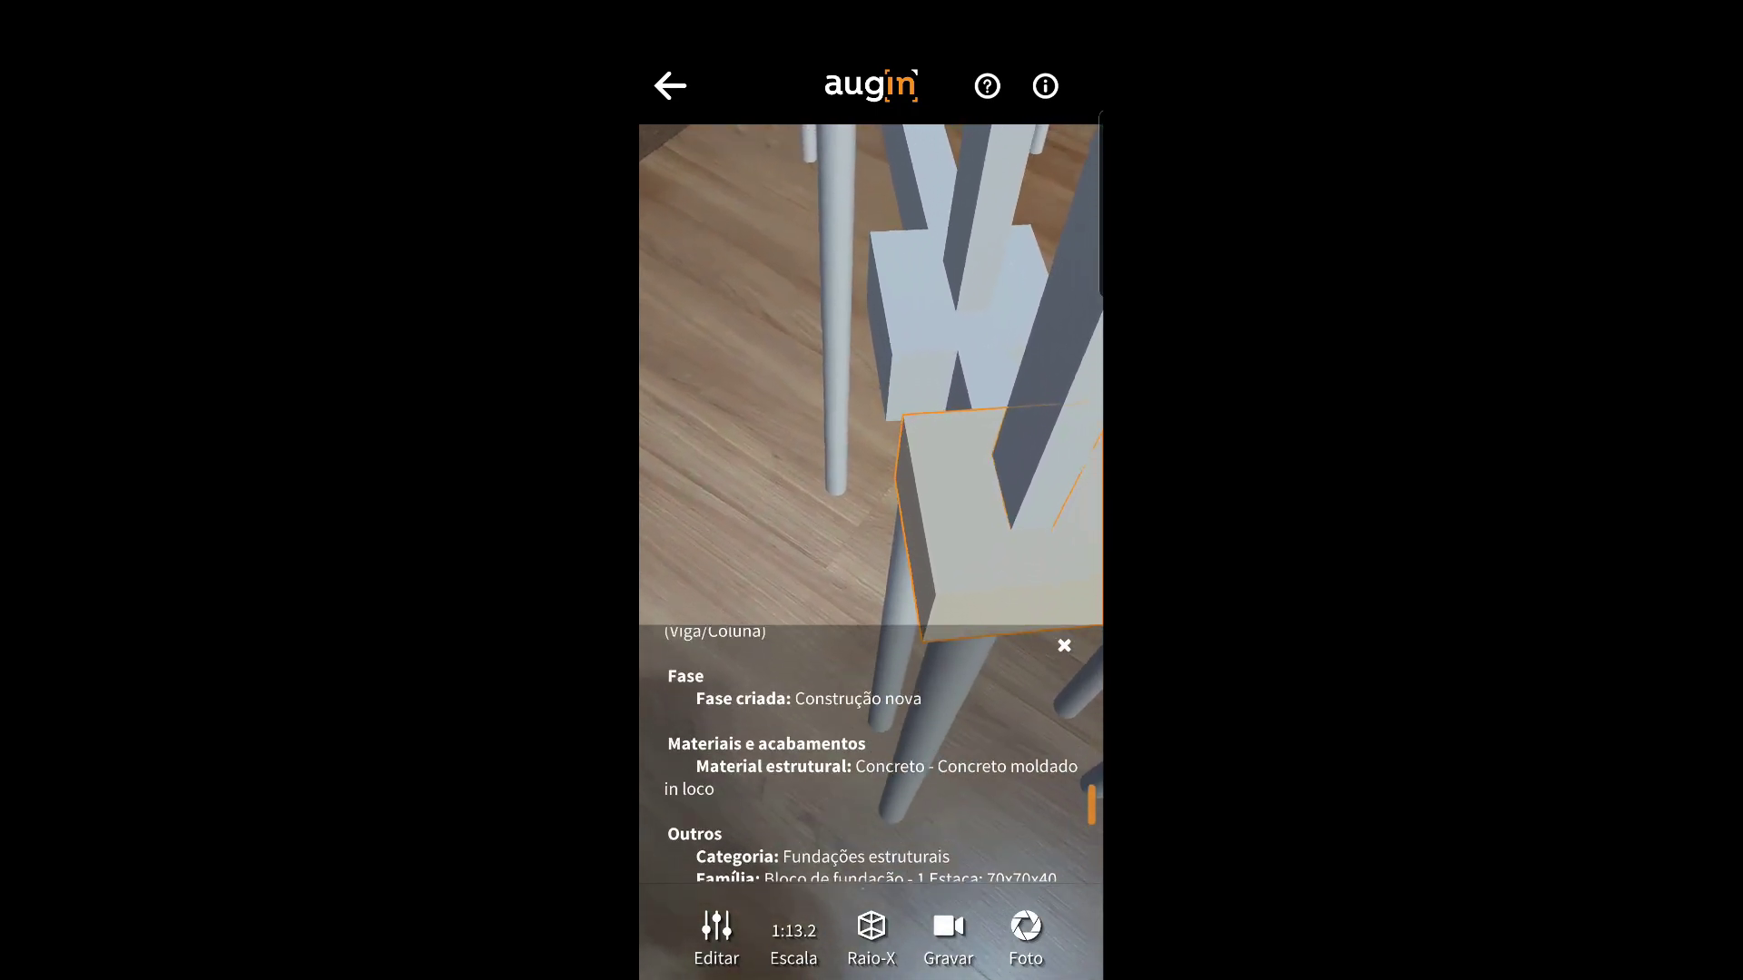
click(1064, 644)
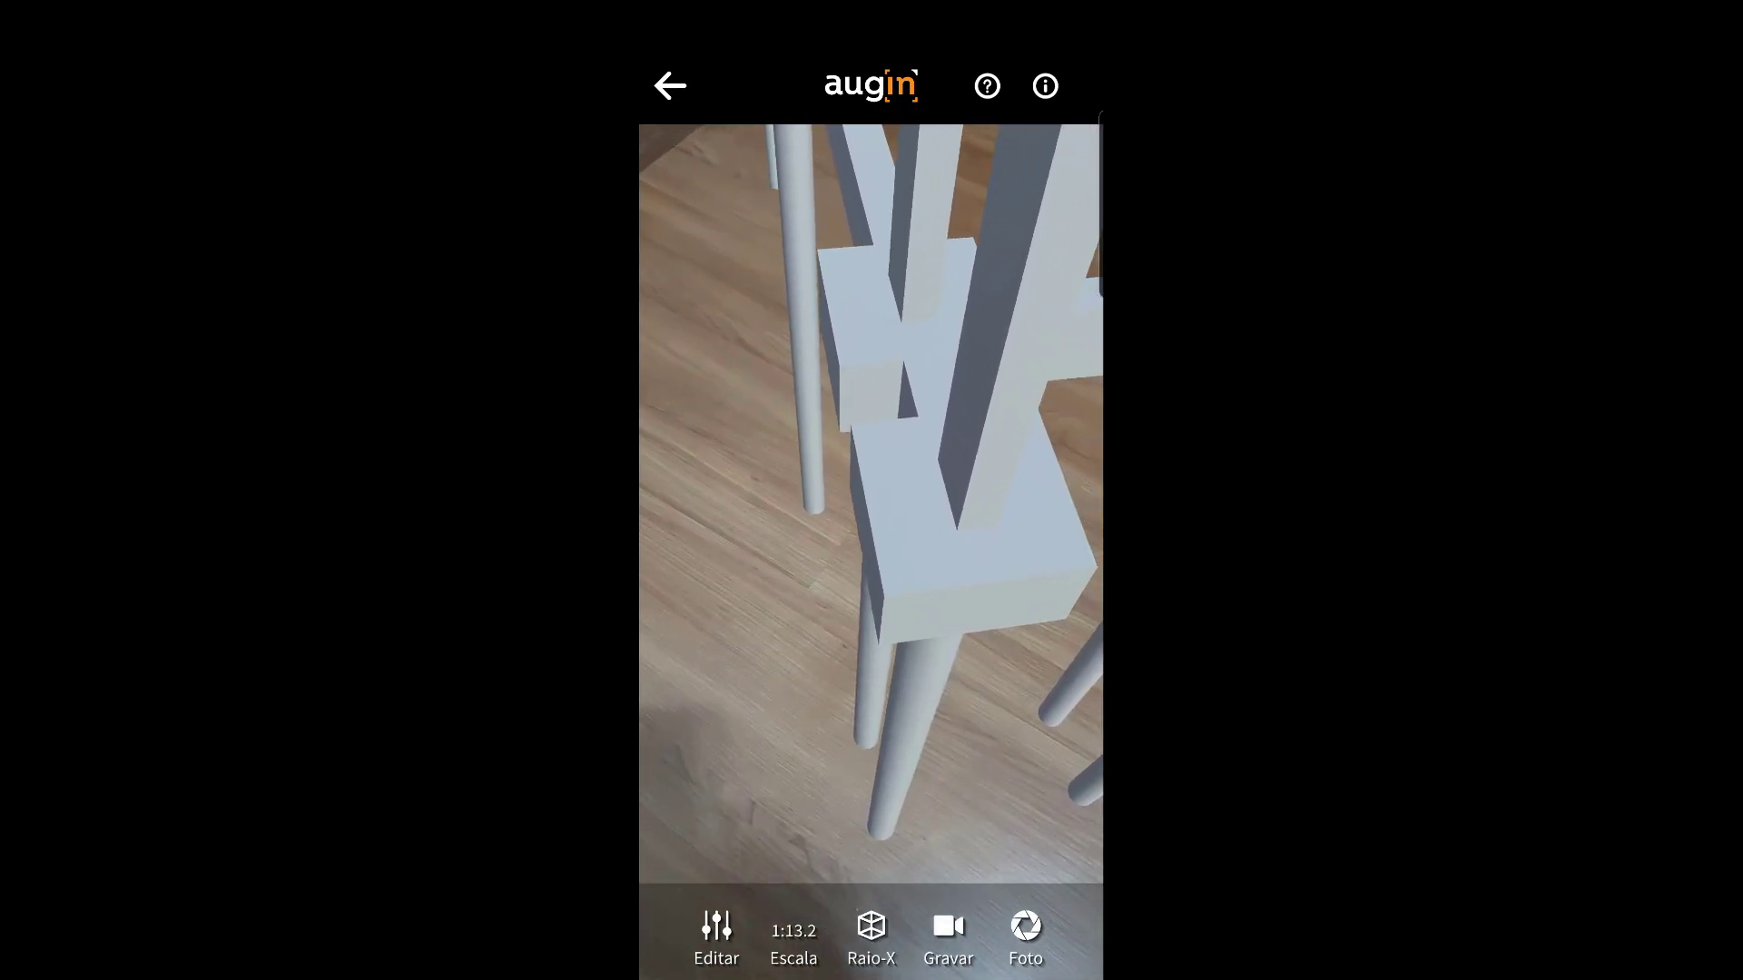